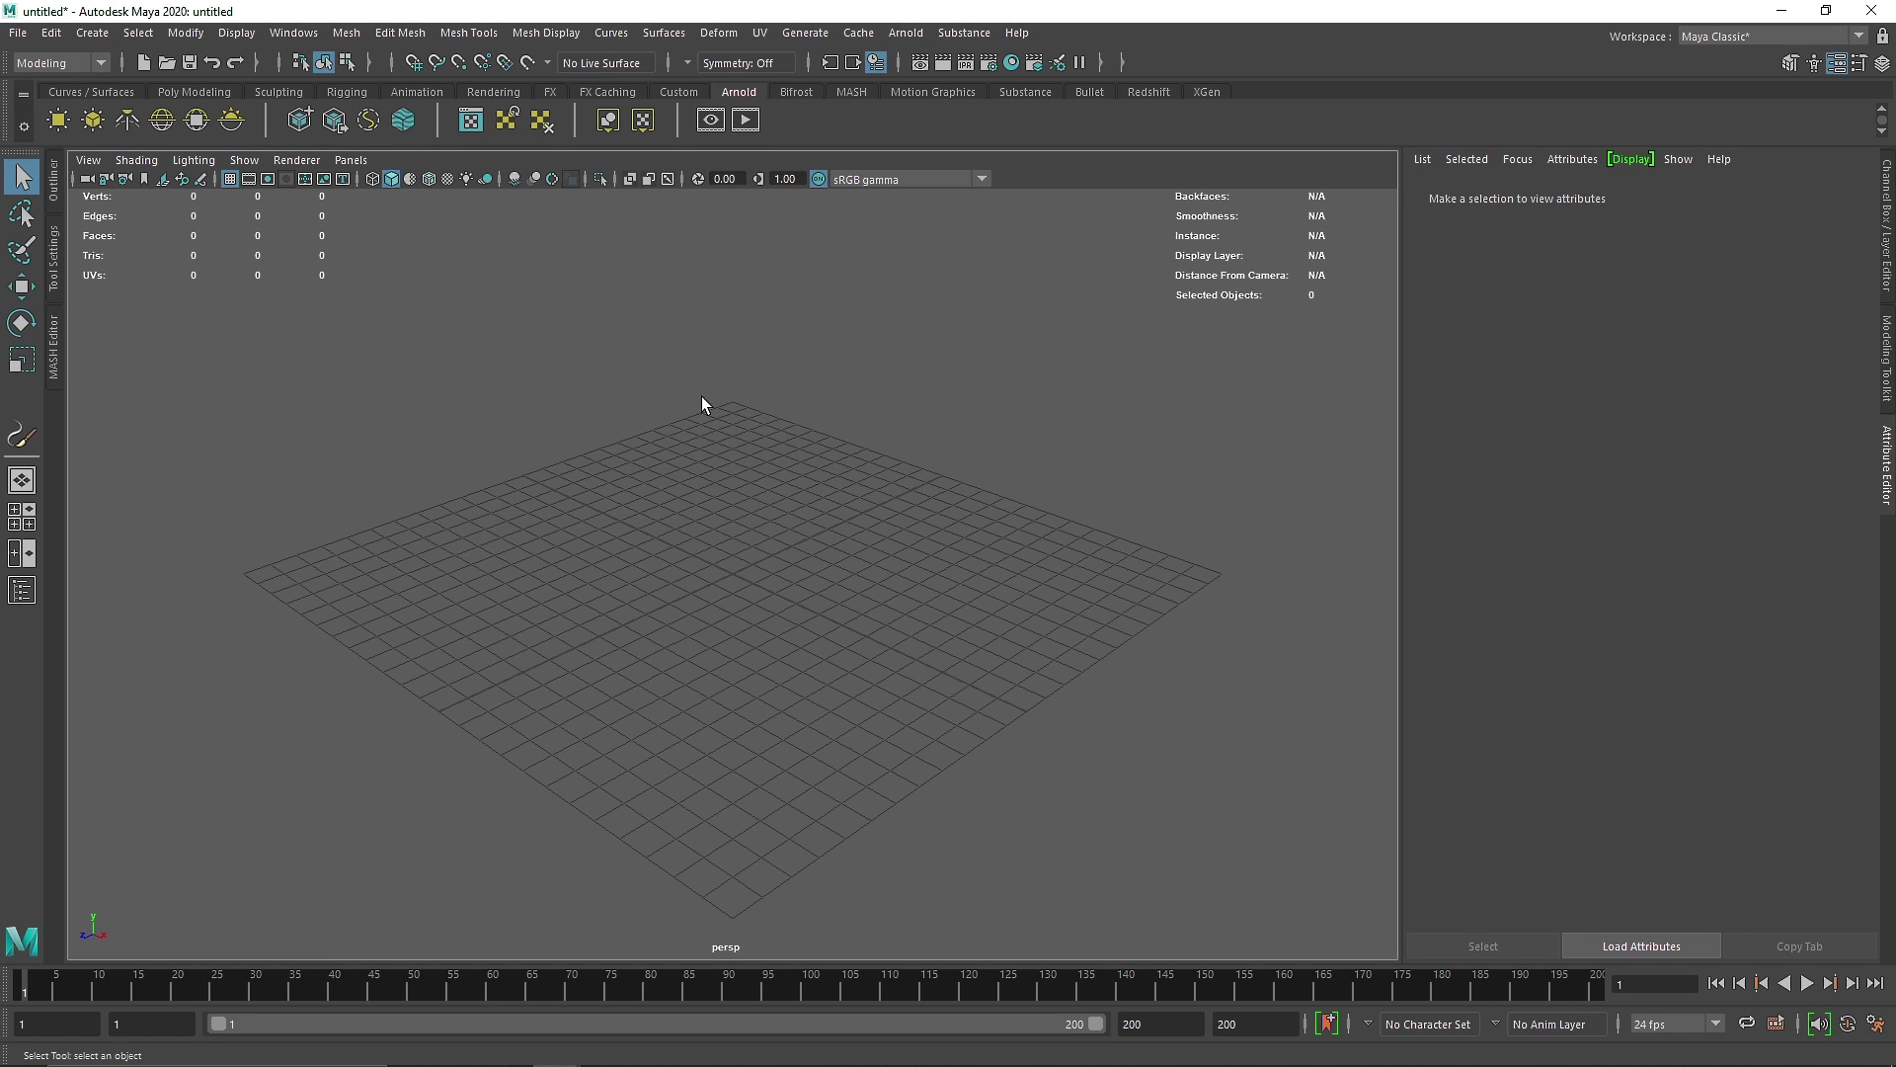
Switch the menu set from Modeling to FX and start the nParticle Tool with its settings shown.
click(58, 63)
click(62, 145)
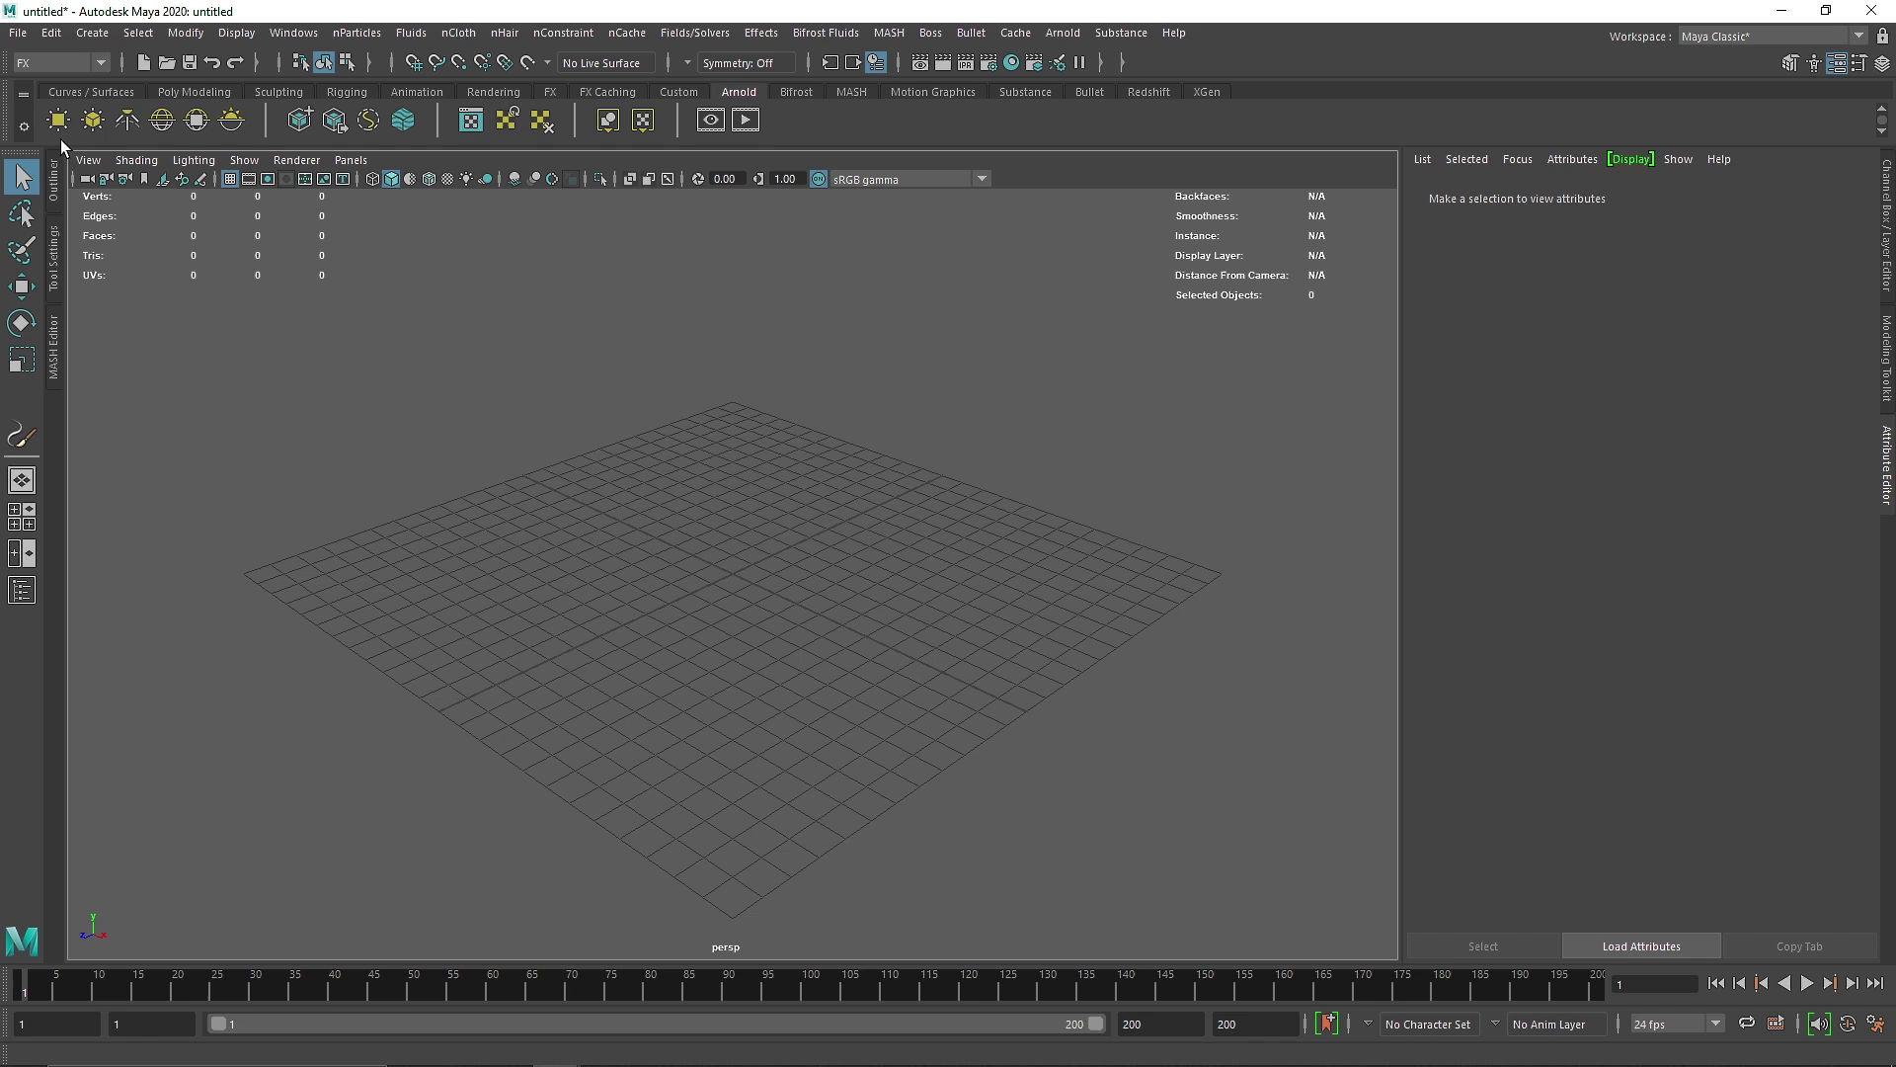
click(183, 89)
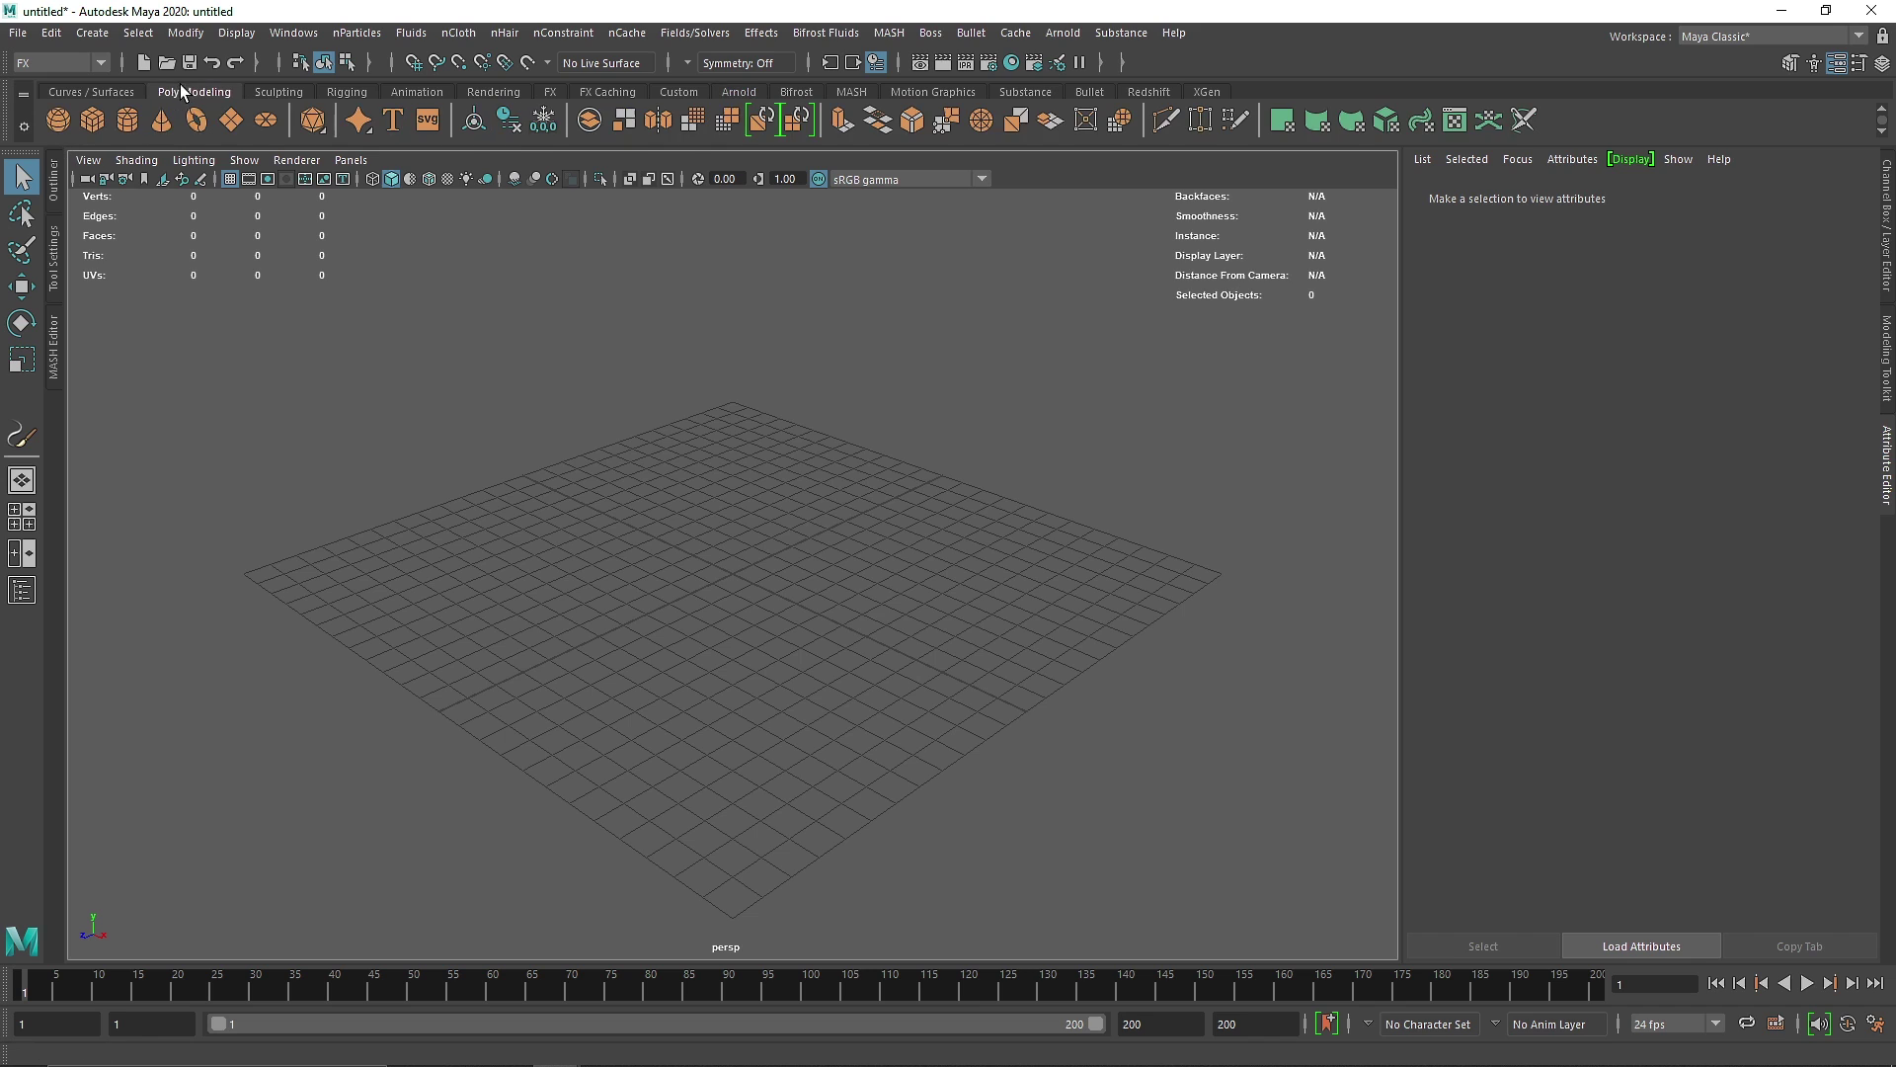
click(360, 34)
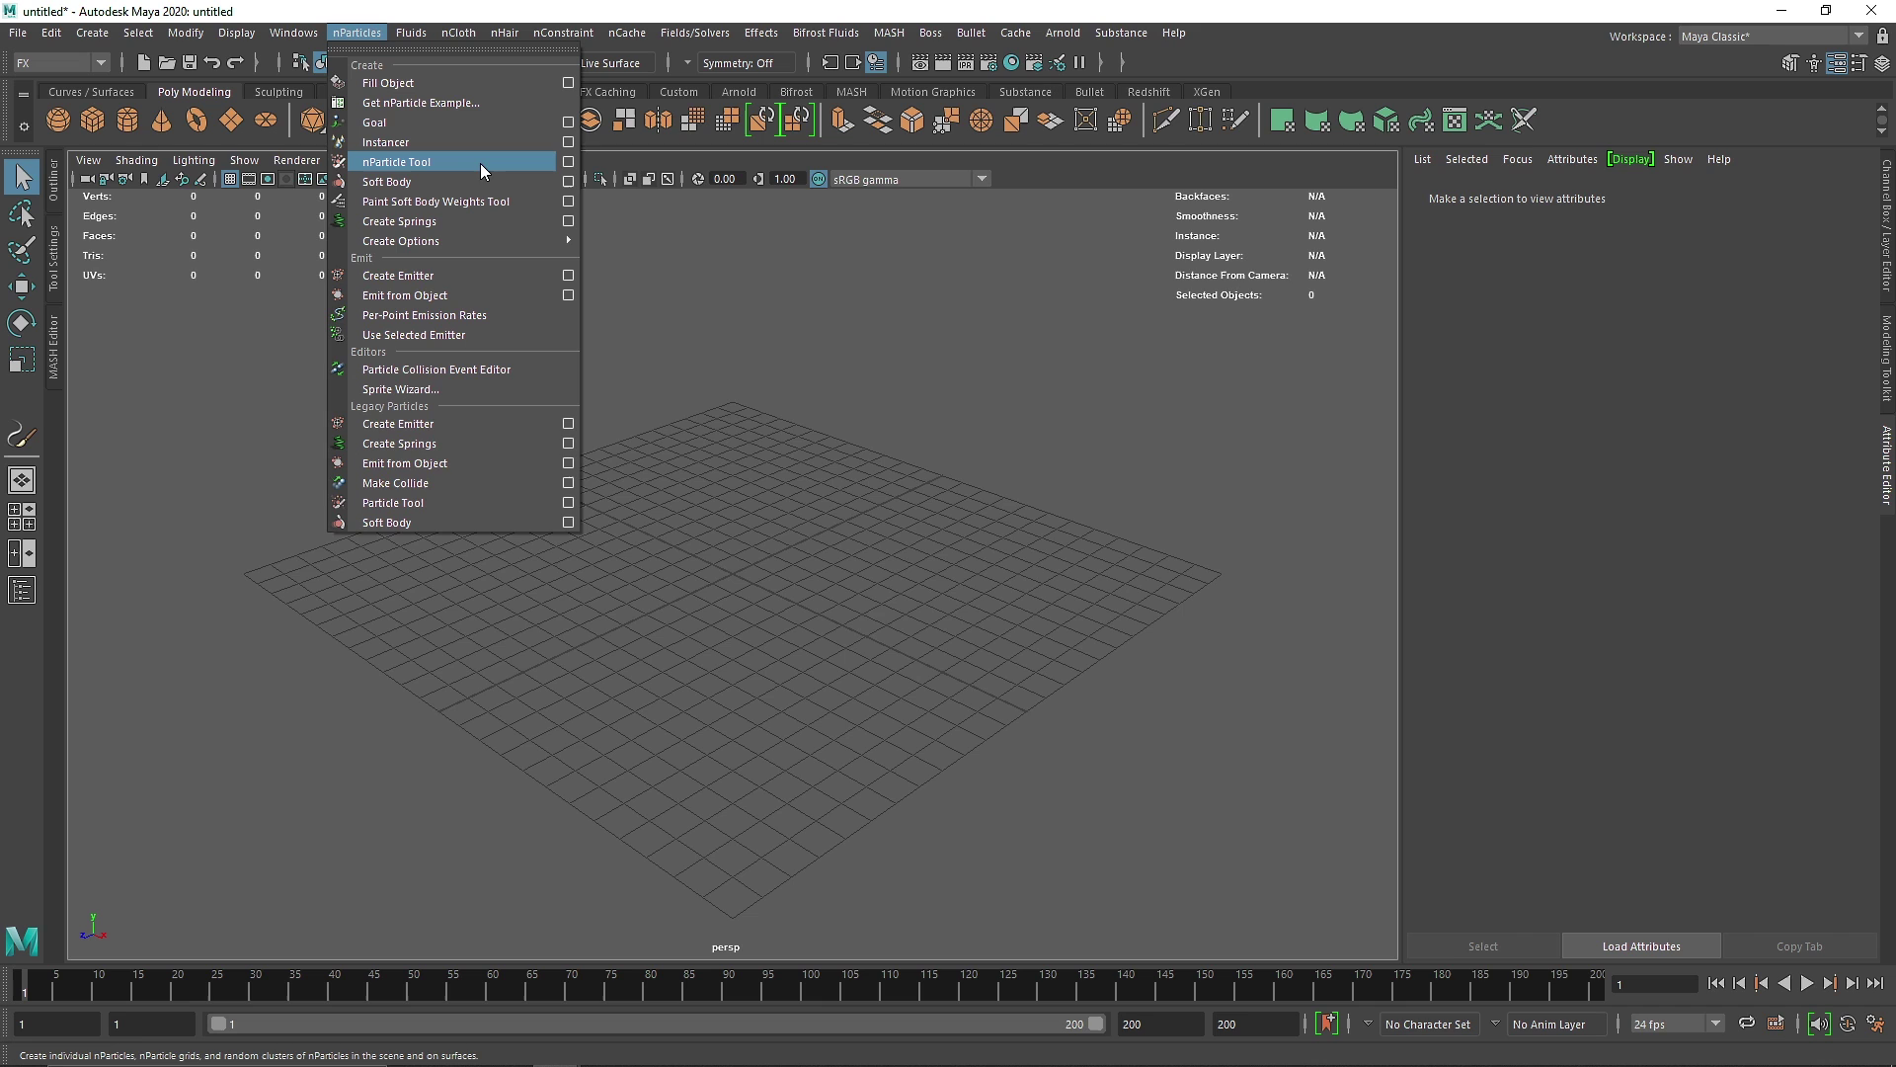
click(567, 162)
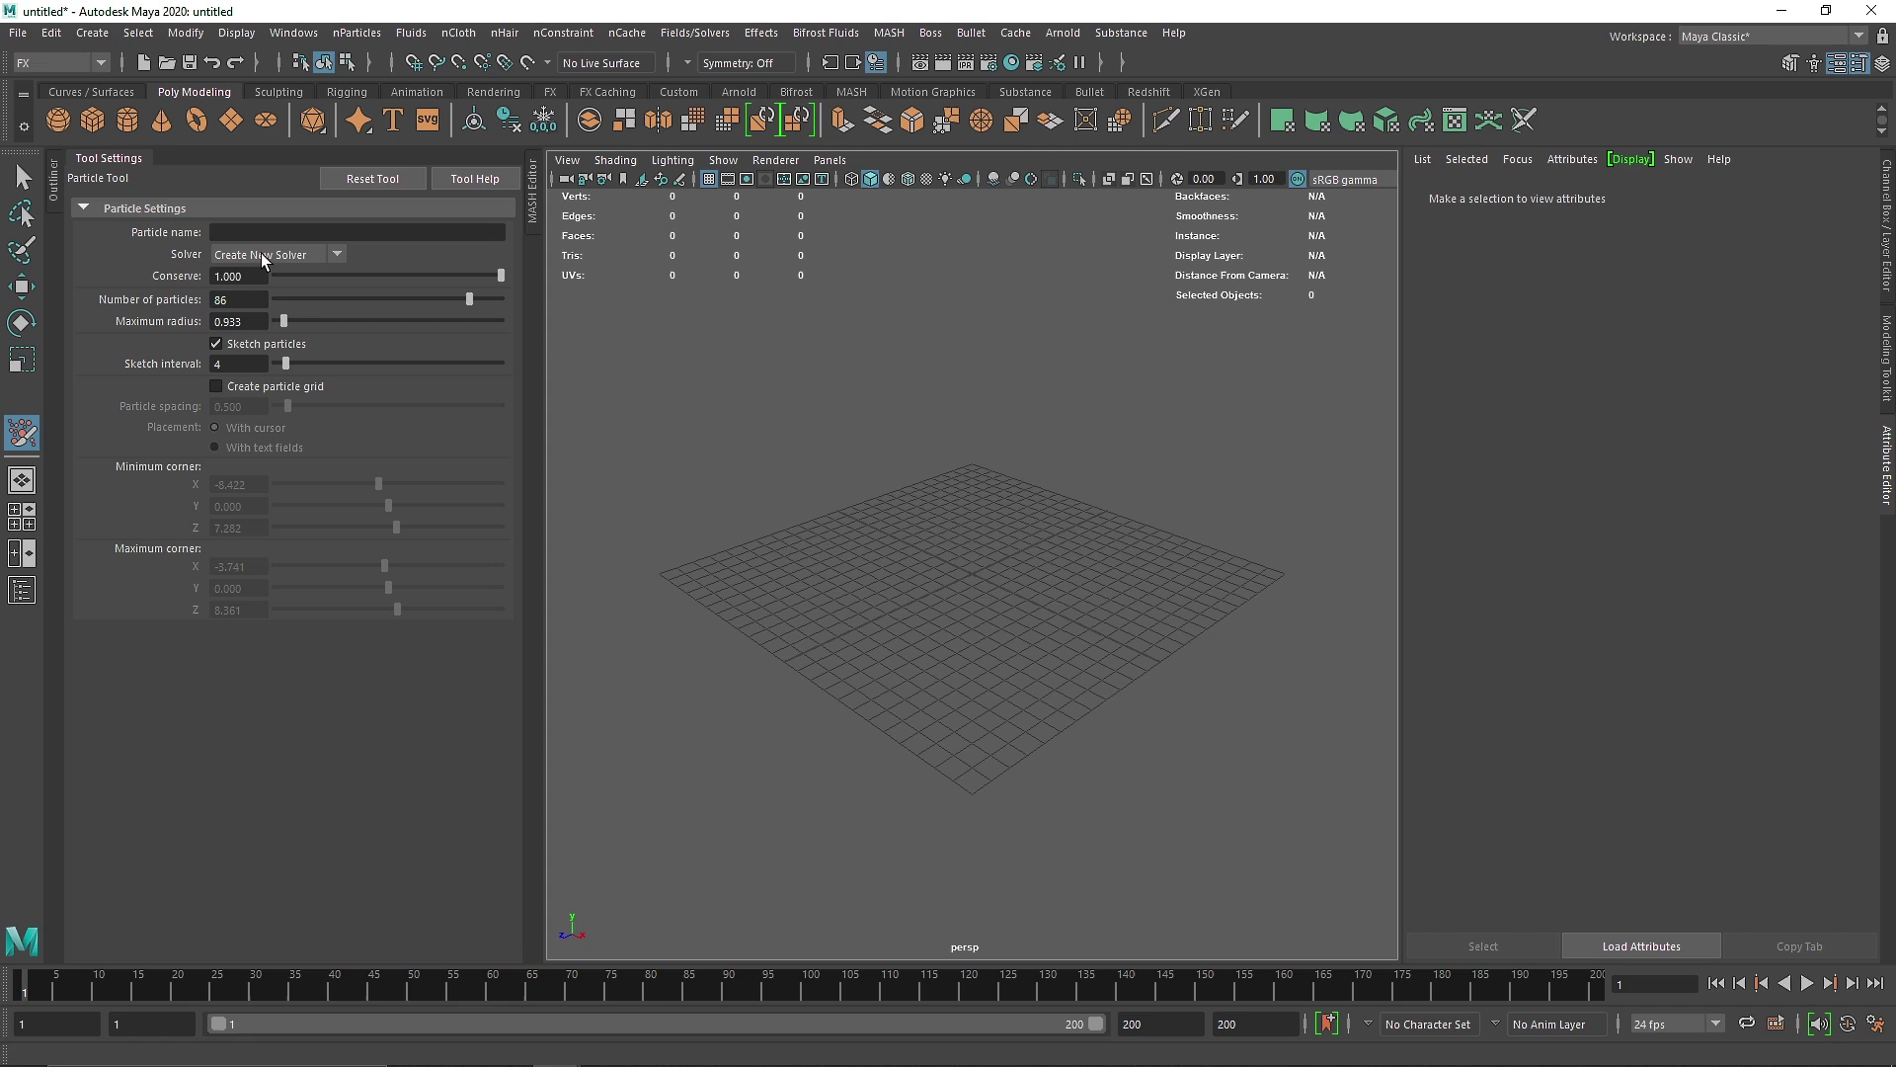
Reset the nParticle Tool settings to their defaults.
click(84, 208)
right_click(83, 207)
click(148, 183)
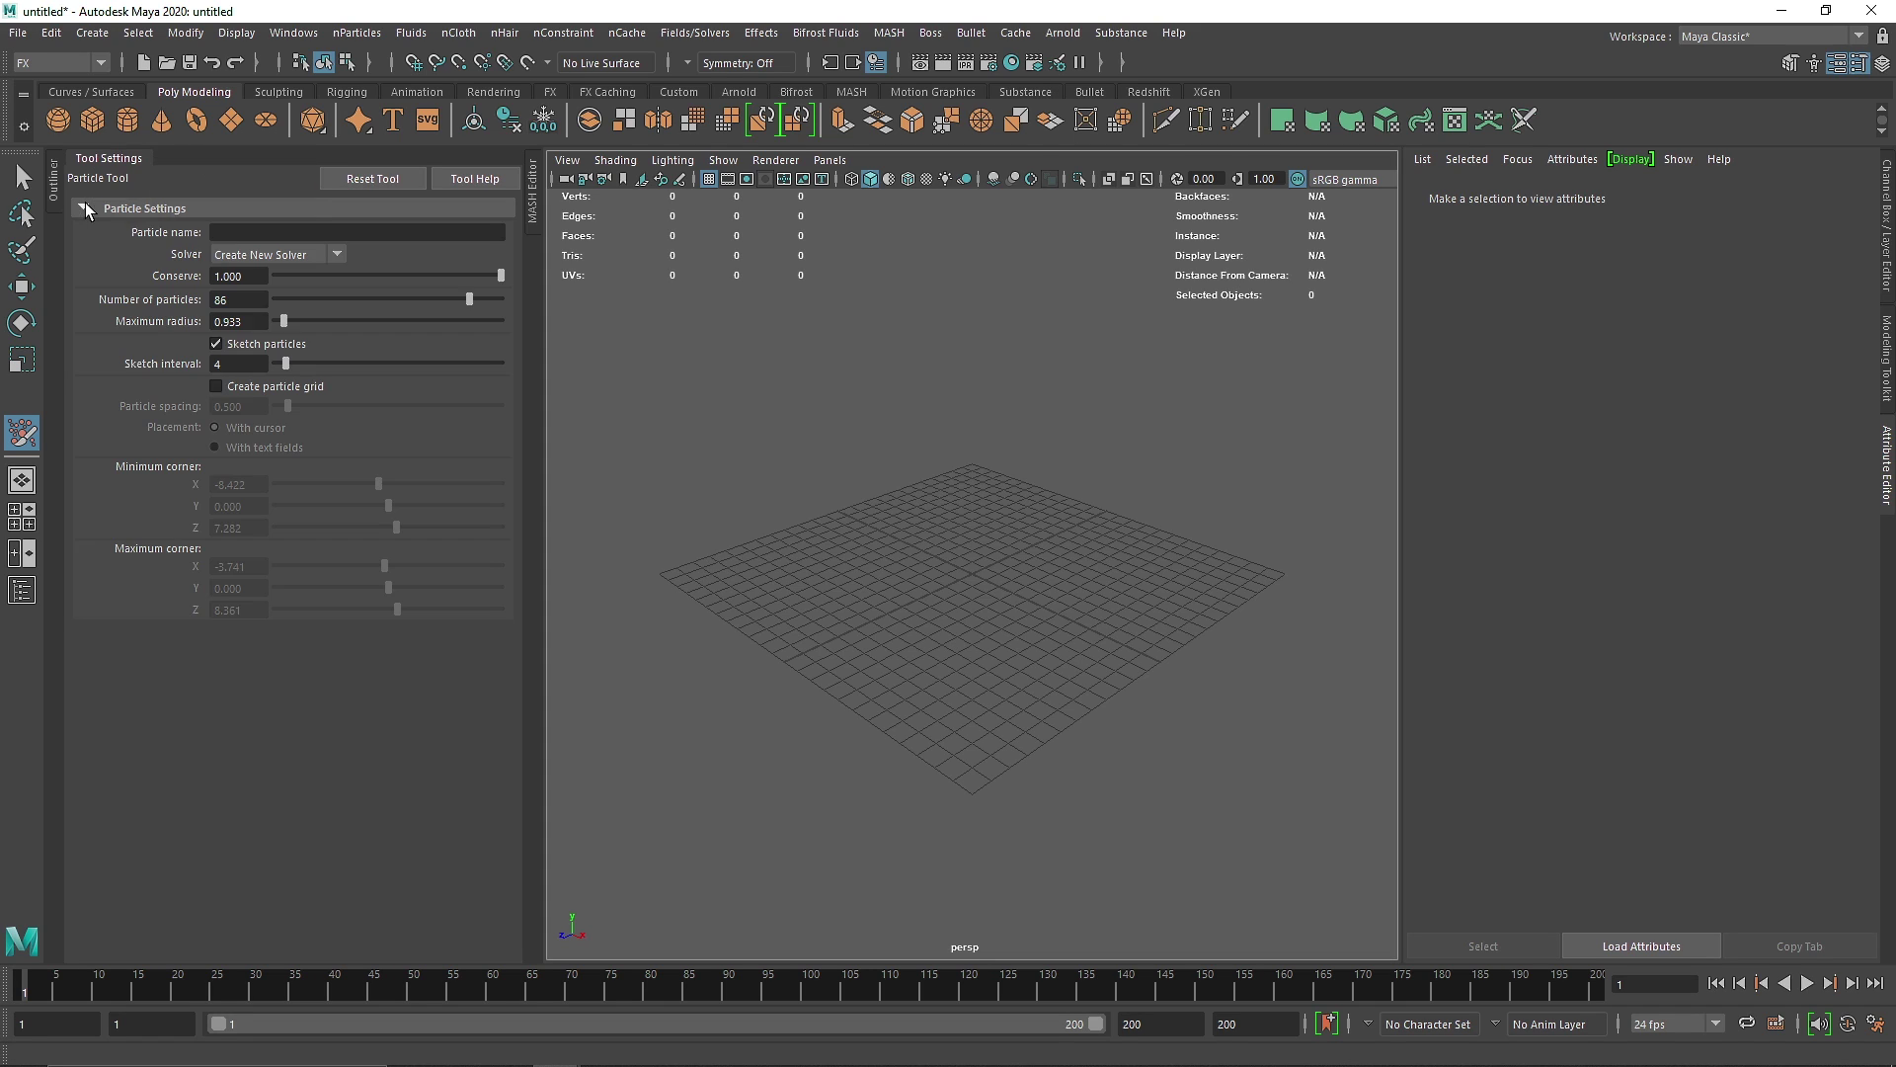
click(374, 179)
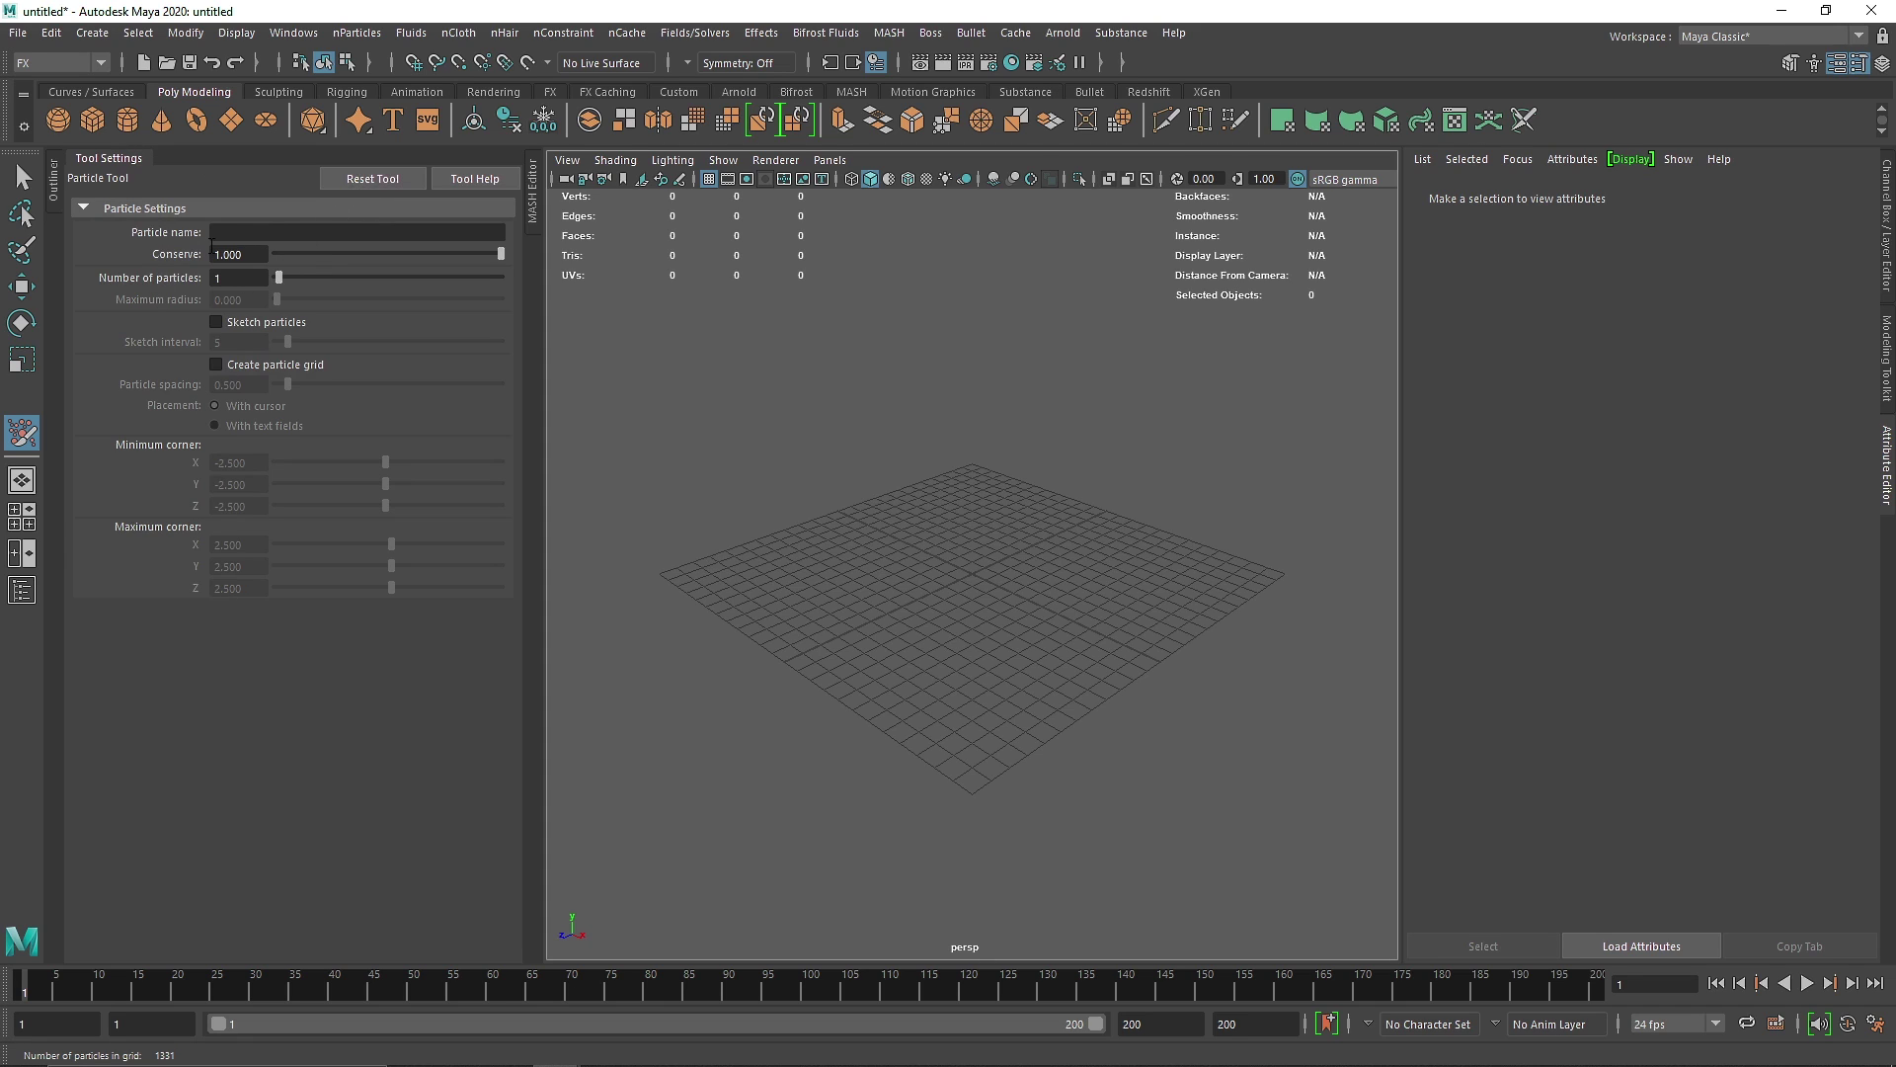
Restart the nParticle Tool, place one particle near the grid centre, and use a light grey background.
click(356, 33)
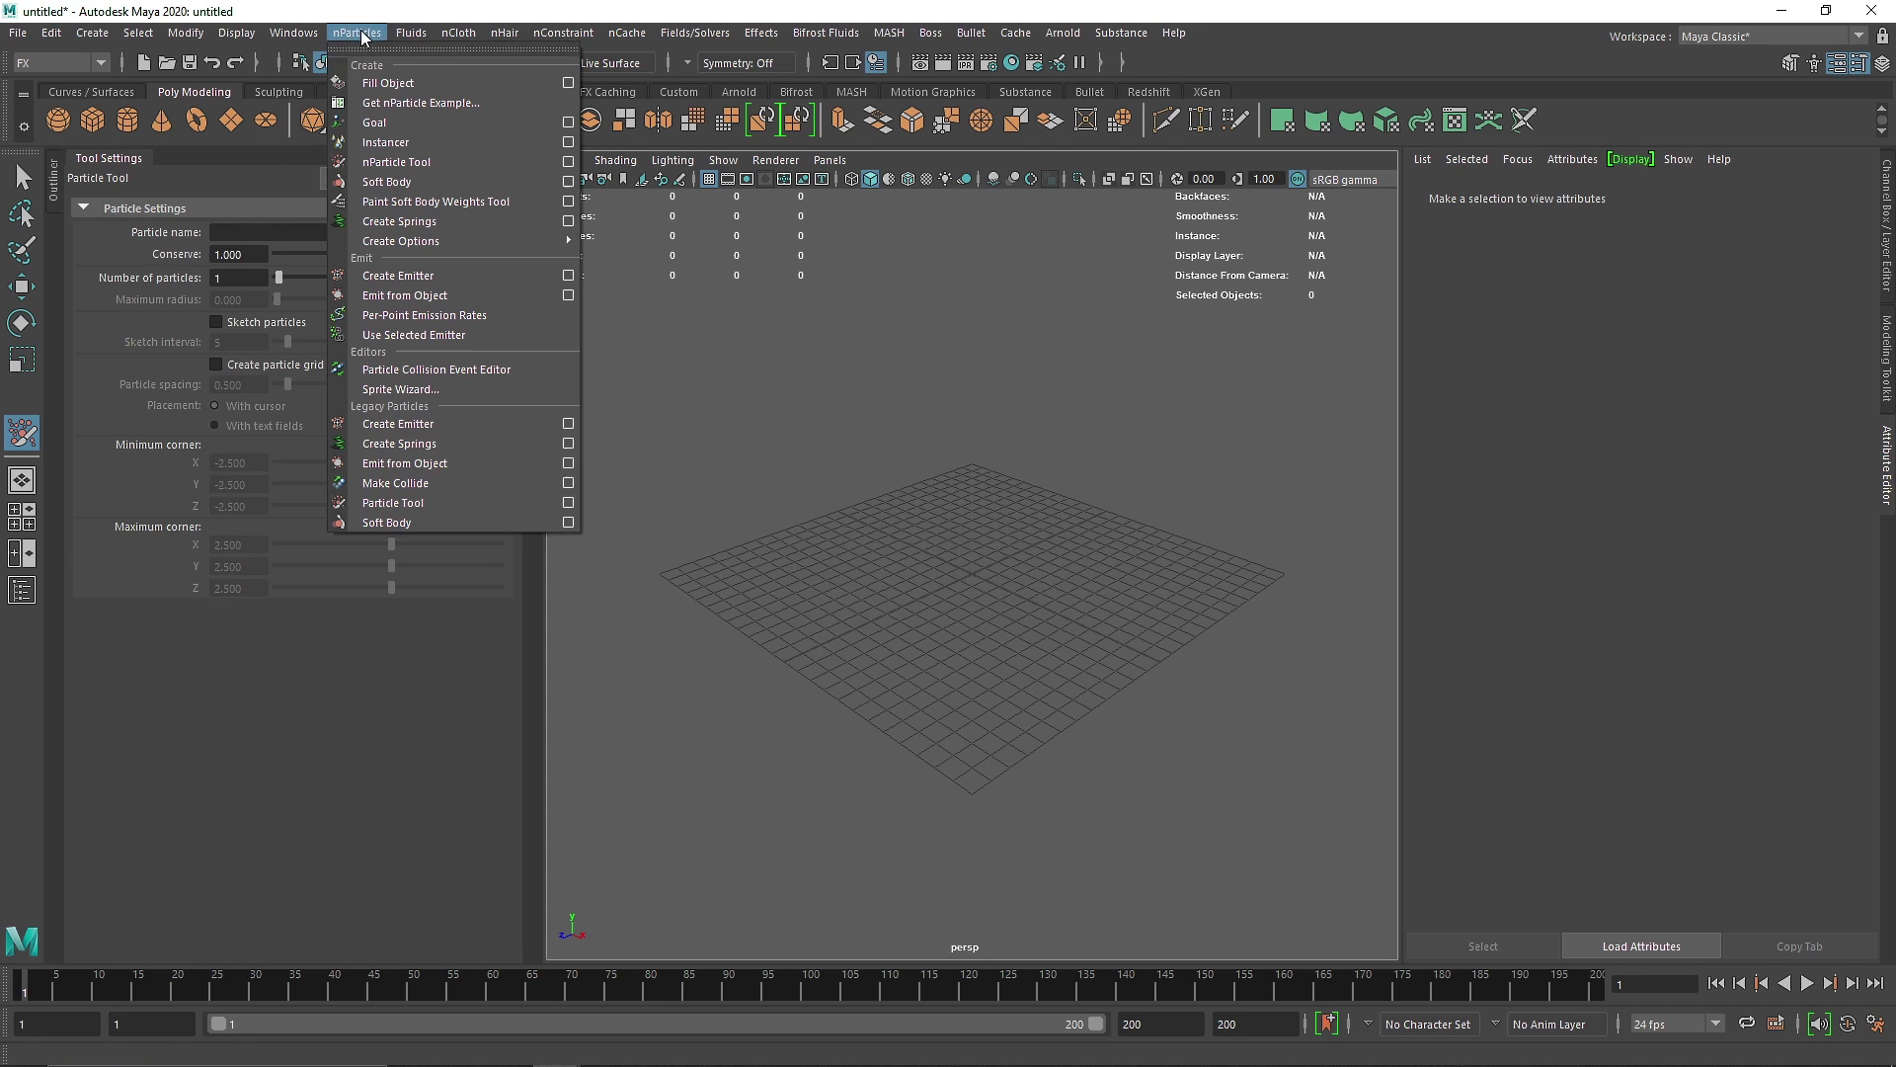
click(442, 161)
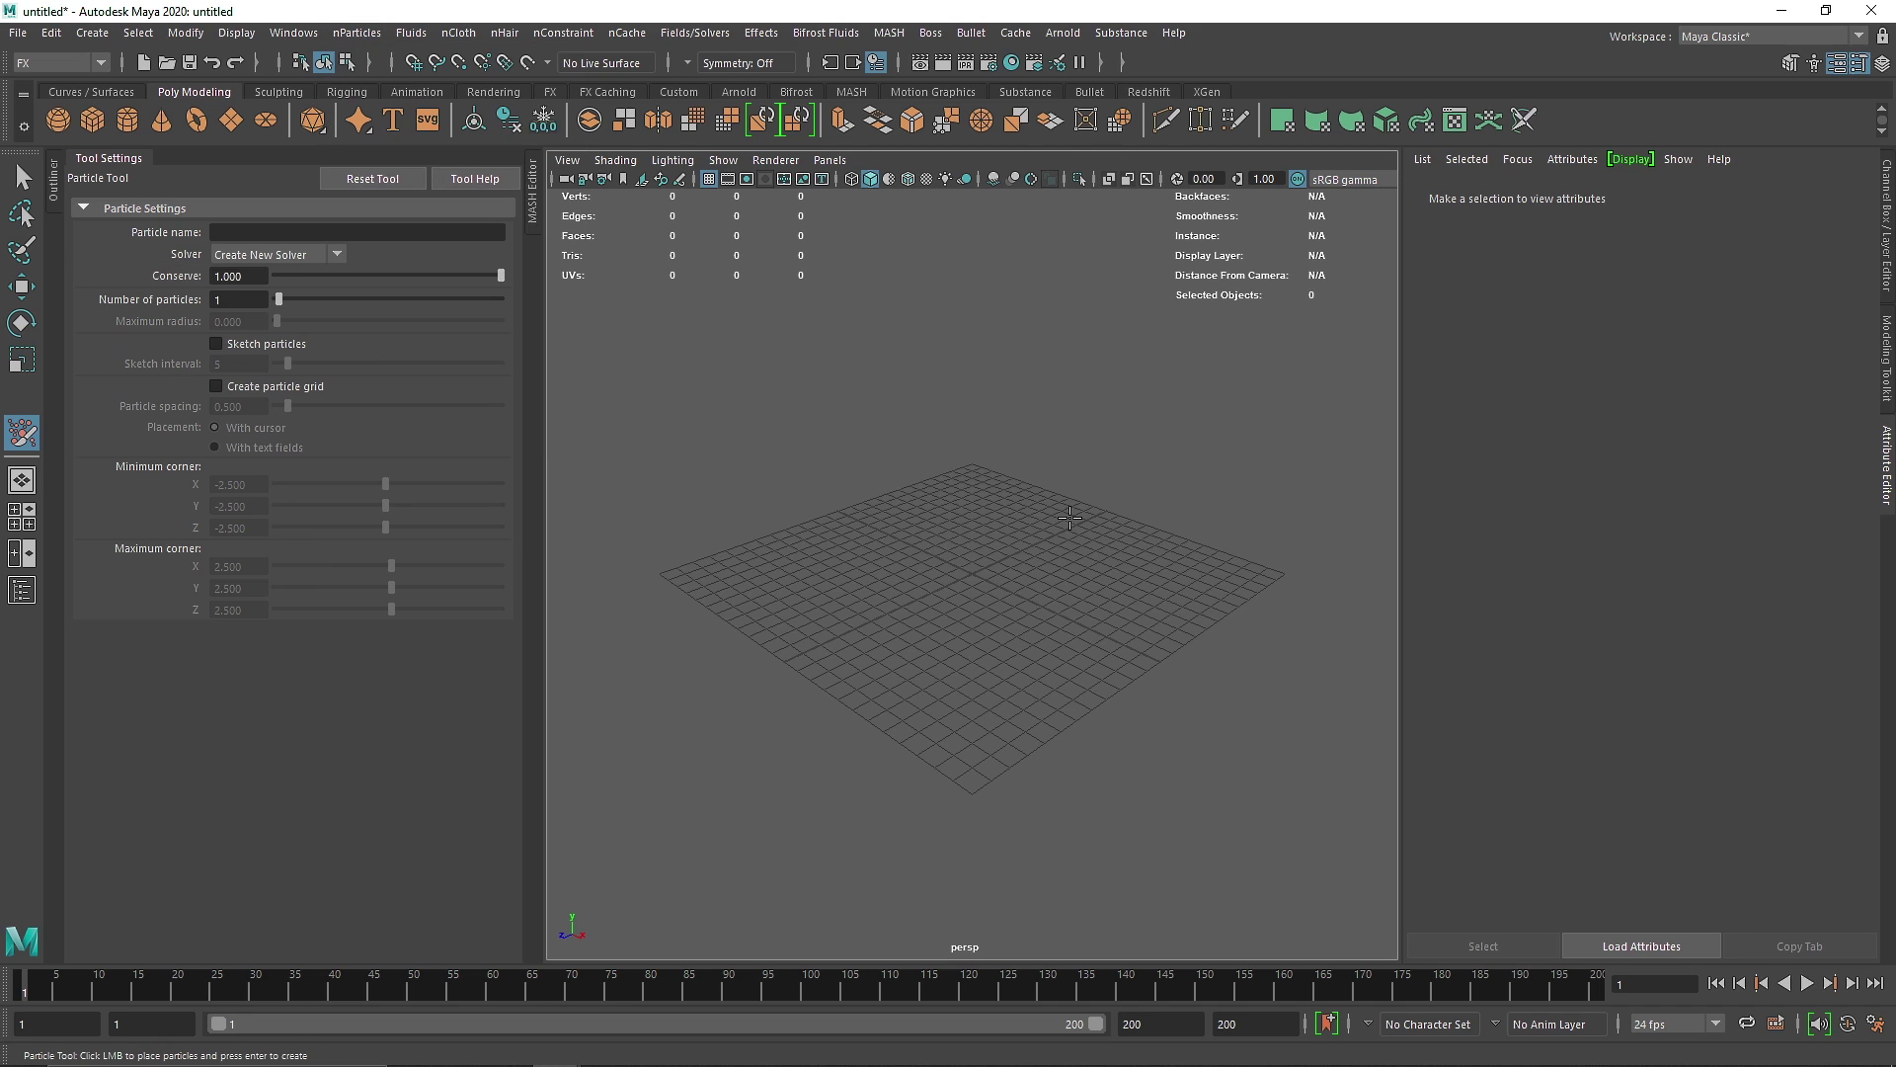
click(956, 583)
scroll(970, 570, up, 3)
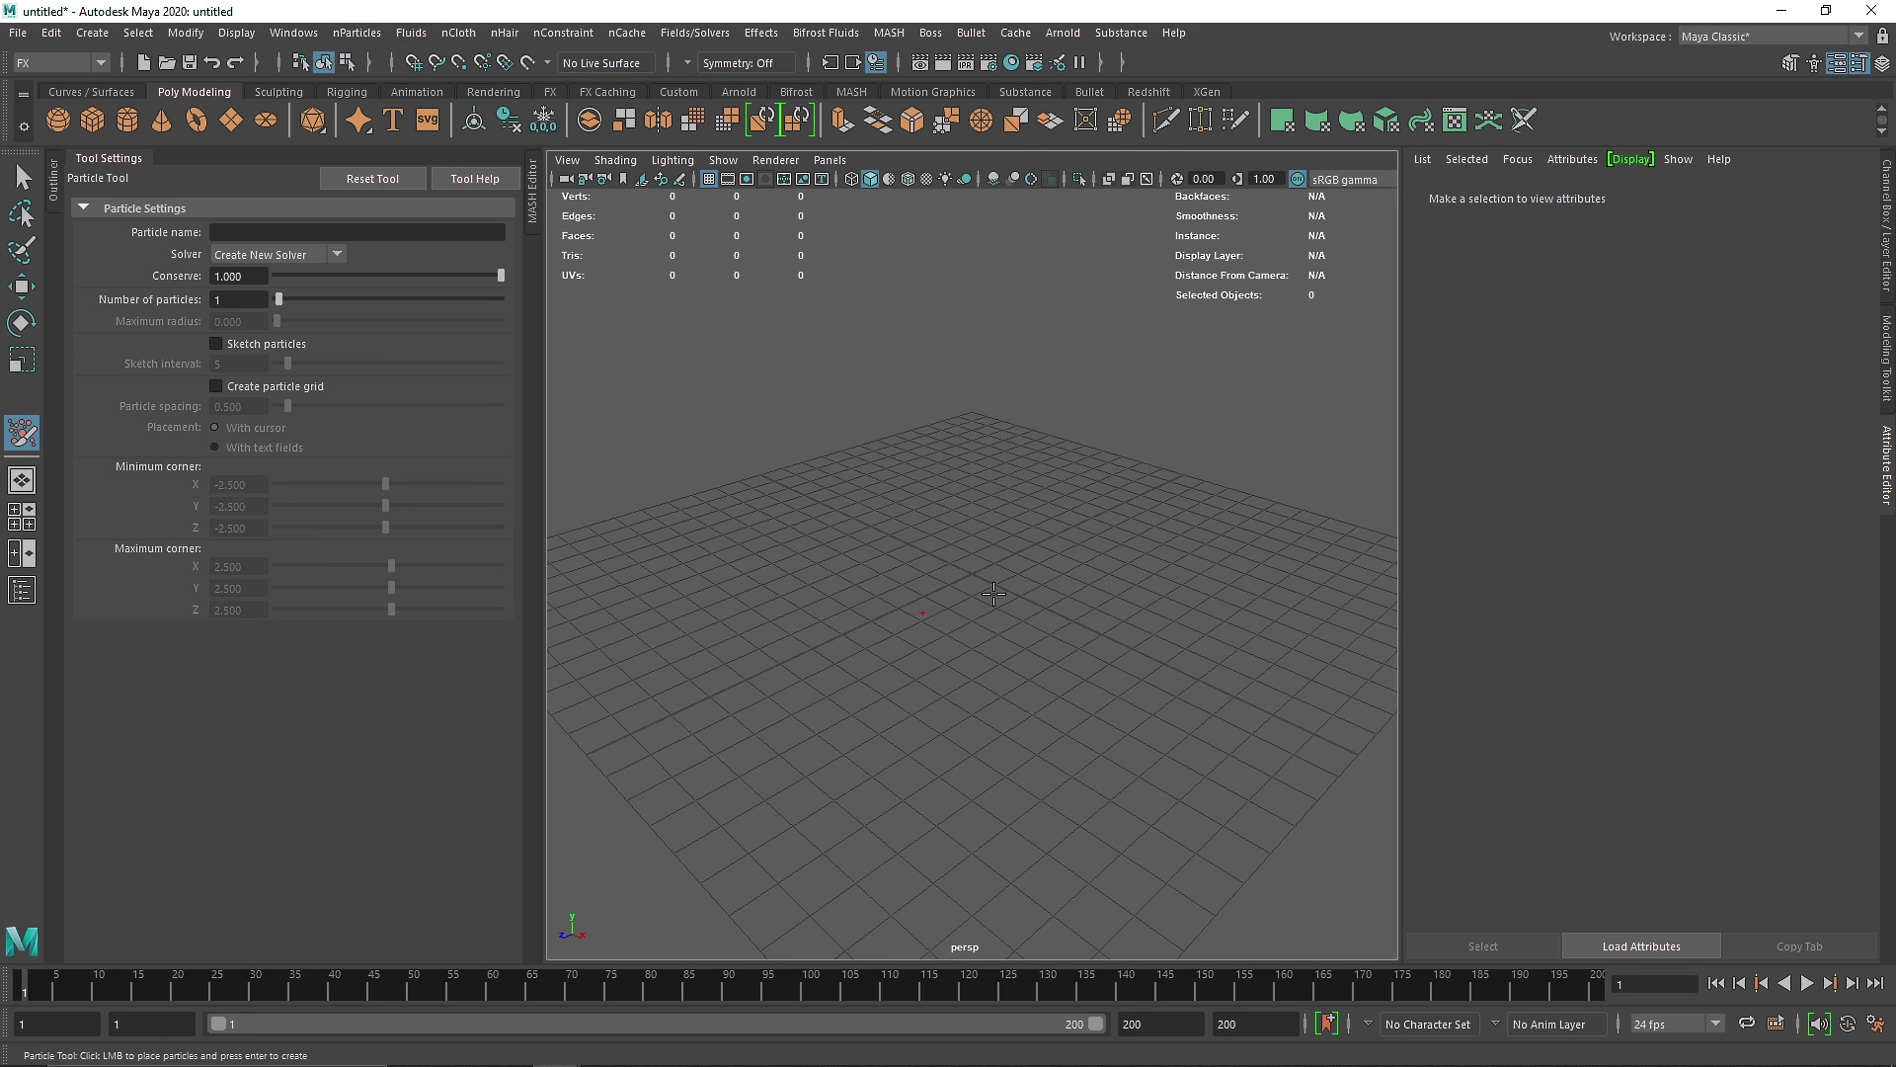
key(alt+b)
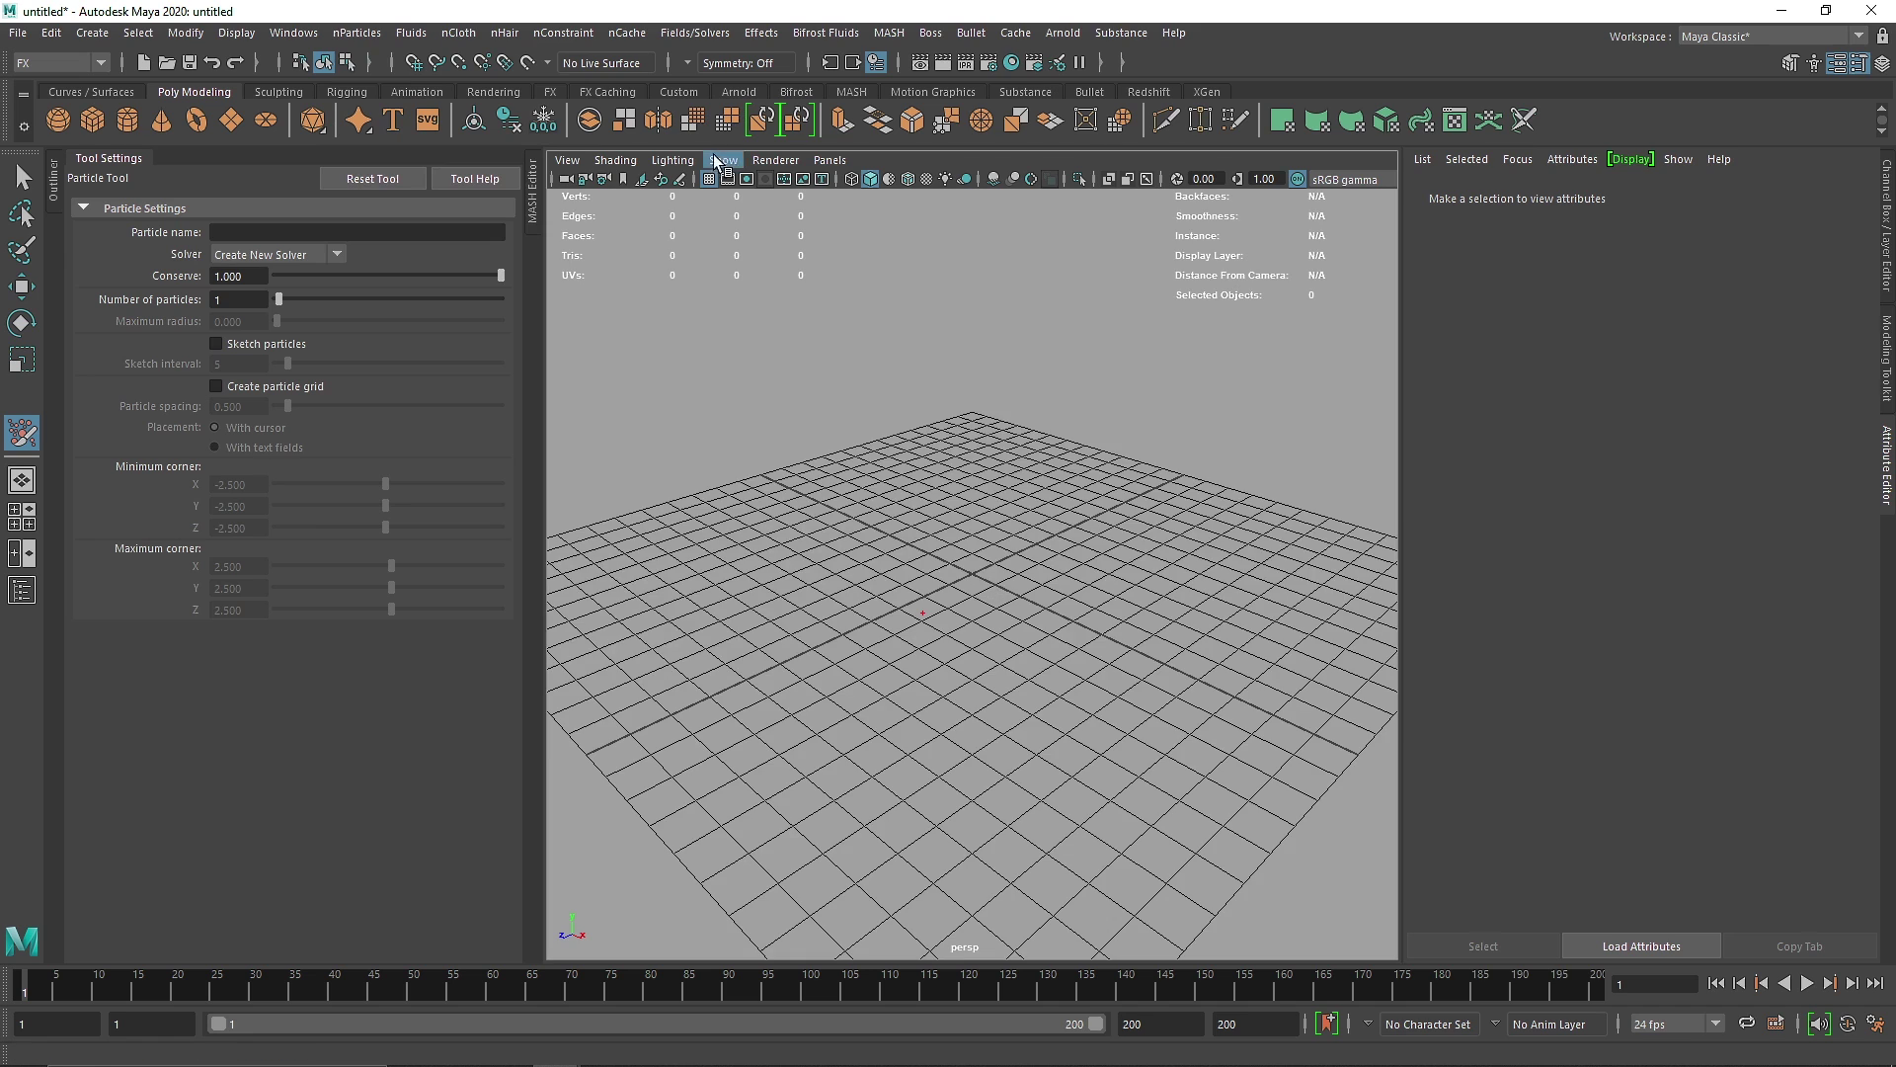
Hide the ground grid and place eight particles in a ring around the viewport centre.
click(708, 179)
click(944, 494)
click(876, 531)
click(996, 619)
click(1096, 568)
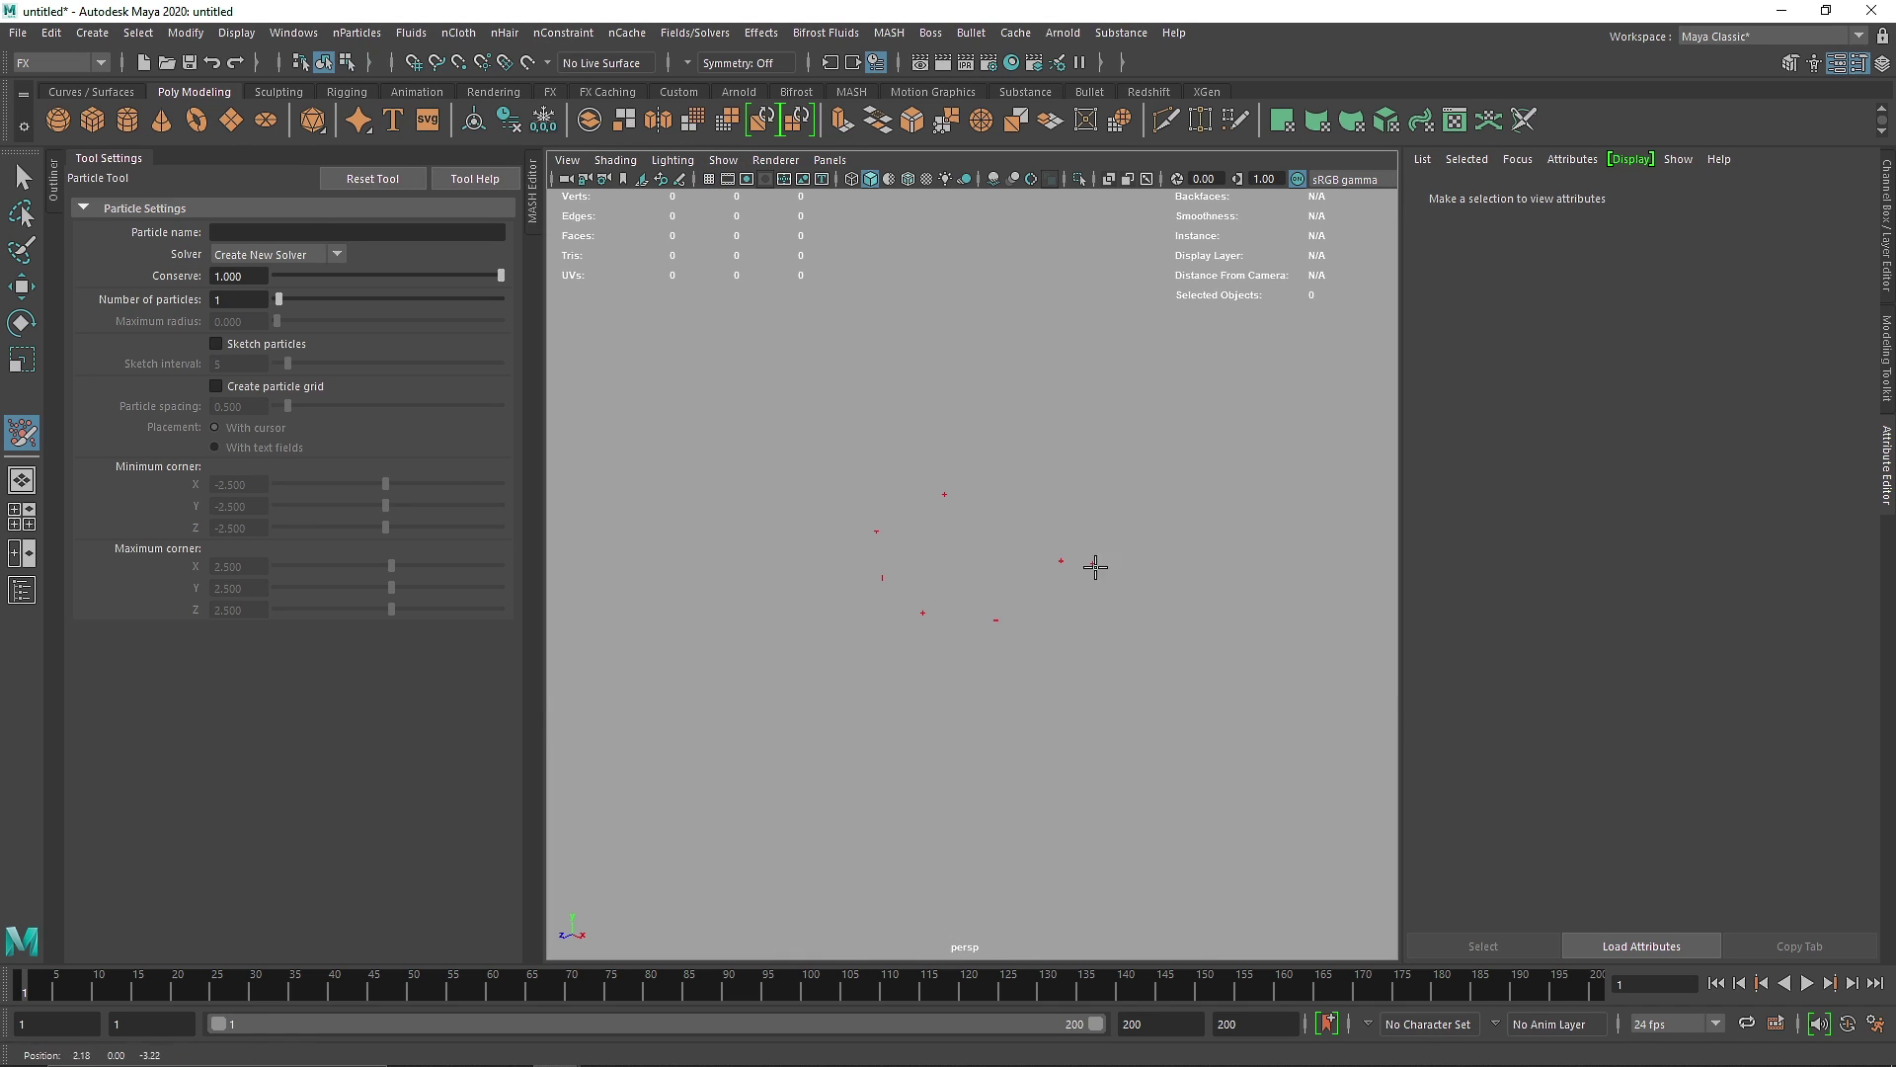
click(1098, 651)
click(1040, 693)
click(885, 665)
click(1060, 560)
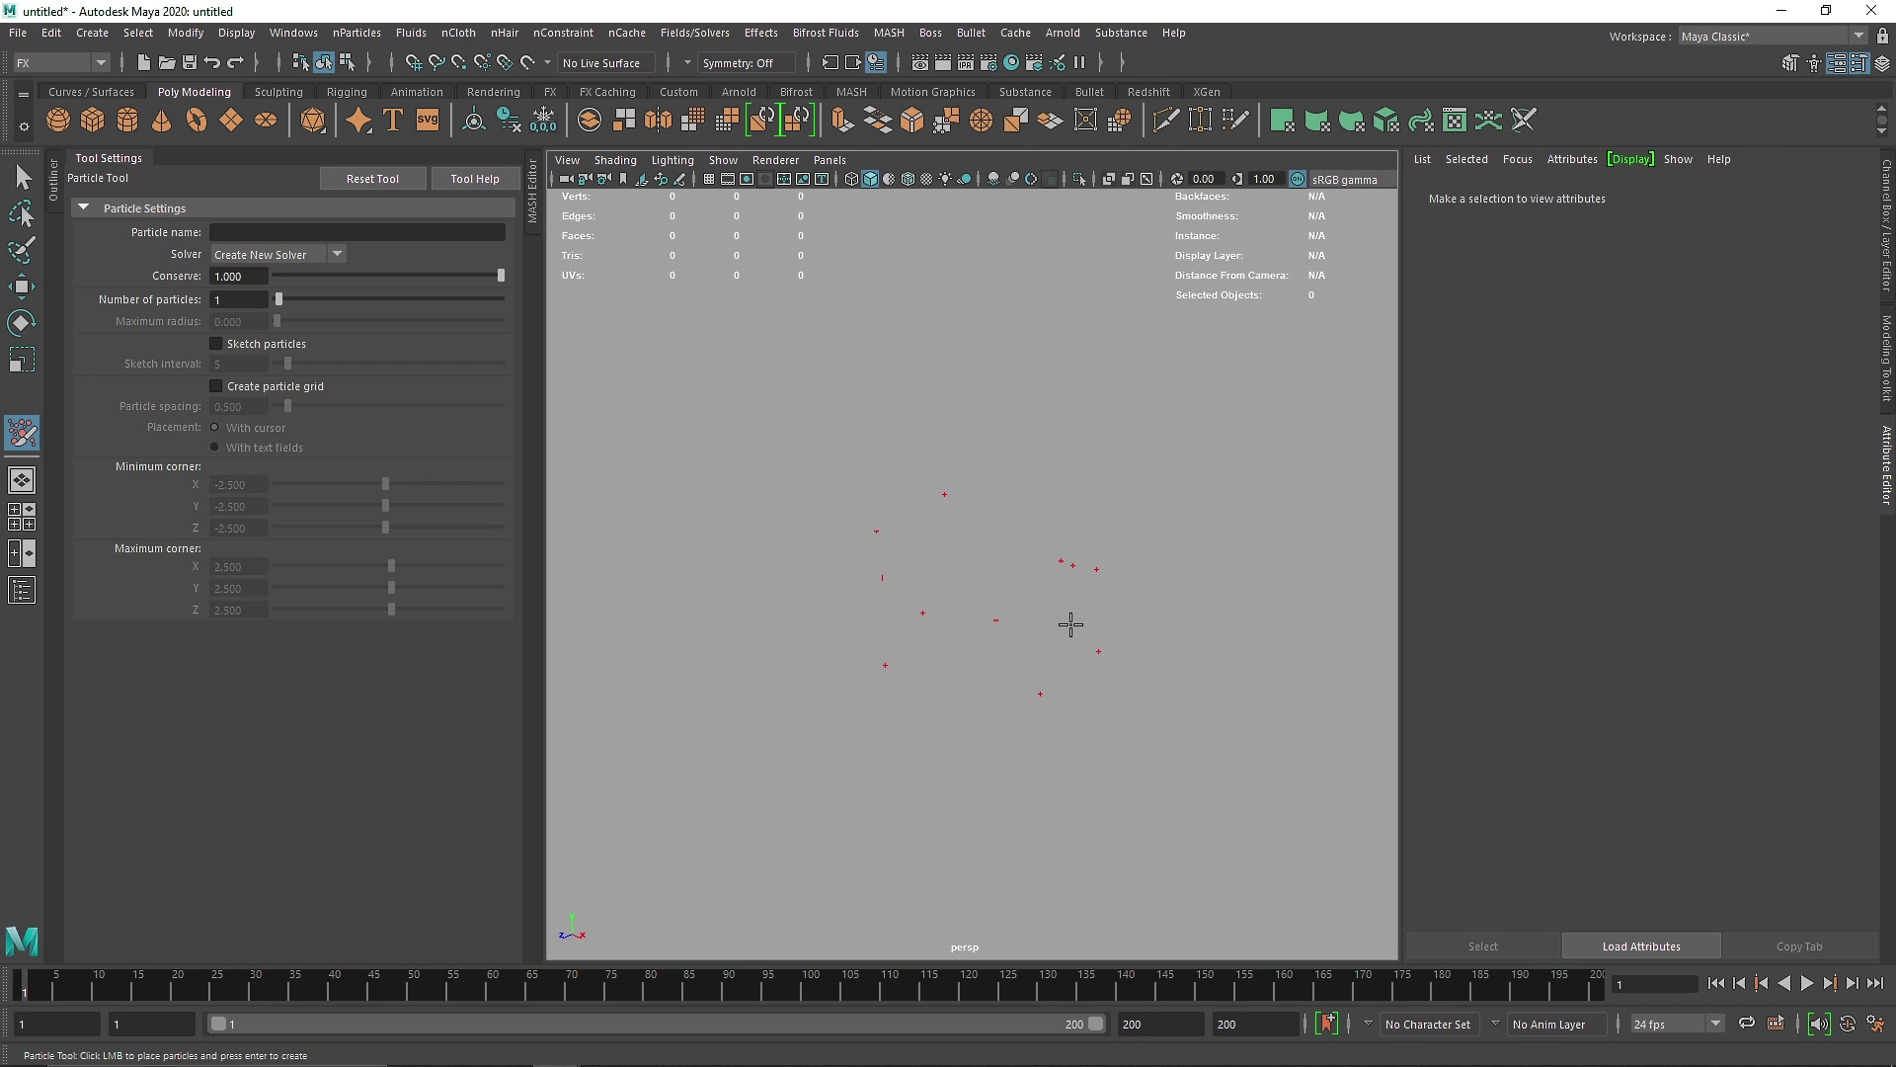
Grow the cluster with particles to its upper-left, centre and lower-right.
click(1001, 481)
click(870, 419)
click(847, 481)
click(788, 526)
click(790, 584)
click(814, 641)
click(829, 632)
click(937, 610)
click(979, 543)
click(964, 566)
click(886, 489)
click(835, 585)
click(813, 749)
click(941, 720)
click(1060, 706)
click(1051, 652)
click(1011, 625)
Add particles around the cluster's edge, then fill in and widen the cluster.
click(1049, 481)
click(956, 425)
click(875, 472)
click(781, 452)
click(781, 550)
click(852, 542)
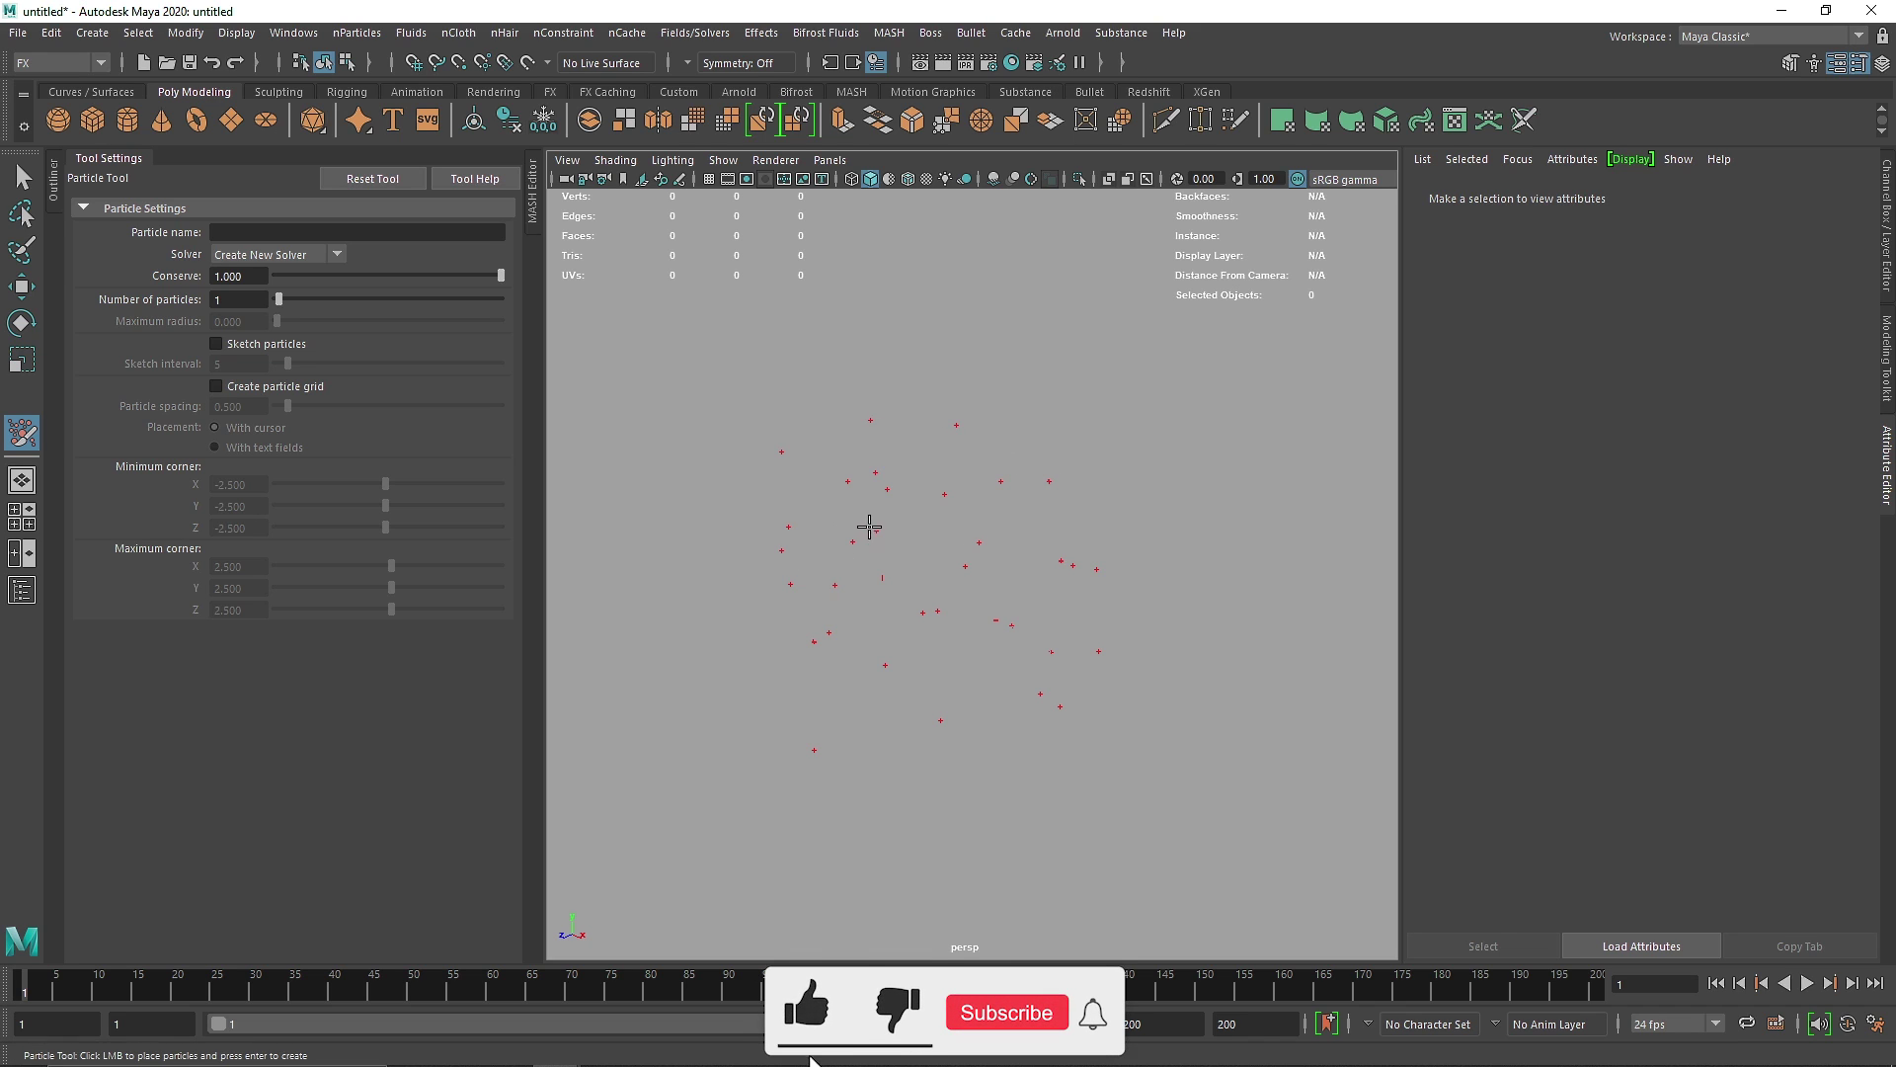
click(1101, 538)
click(1126, 633)
click(998, 662)
click(981, 708)
click(929, 687)
click(941, 637)
click(935, 571)
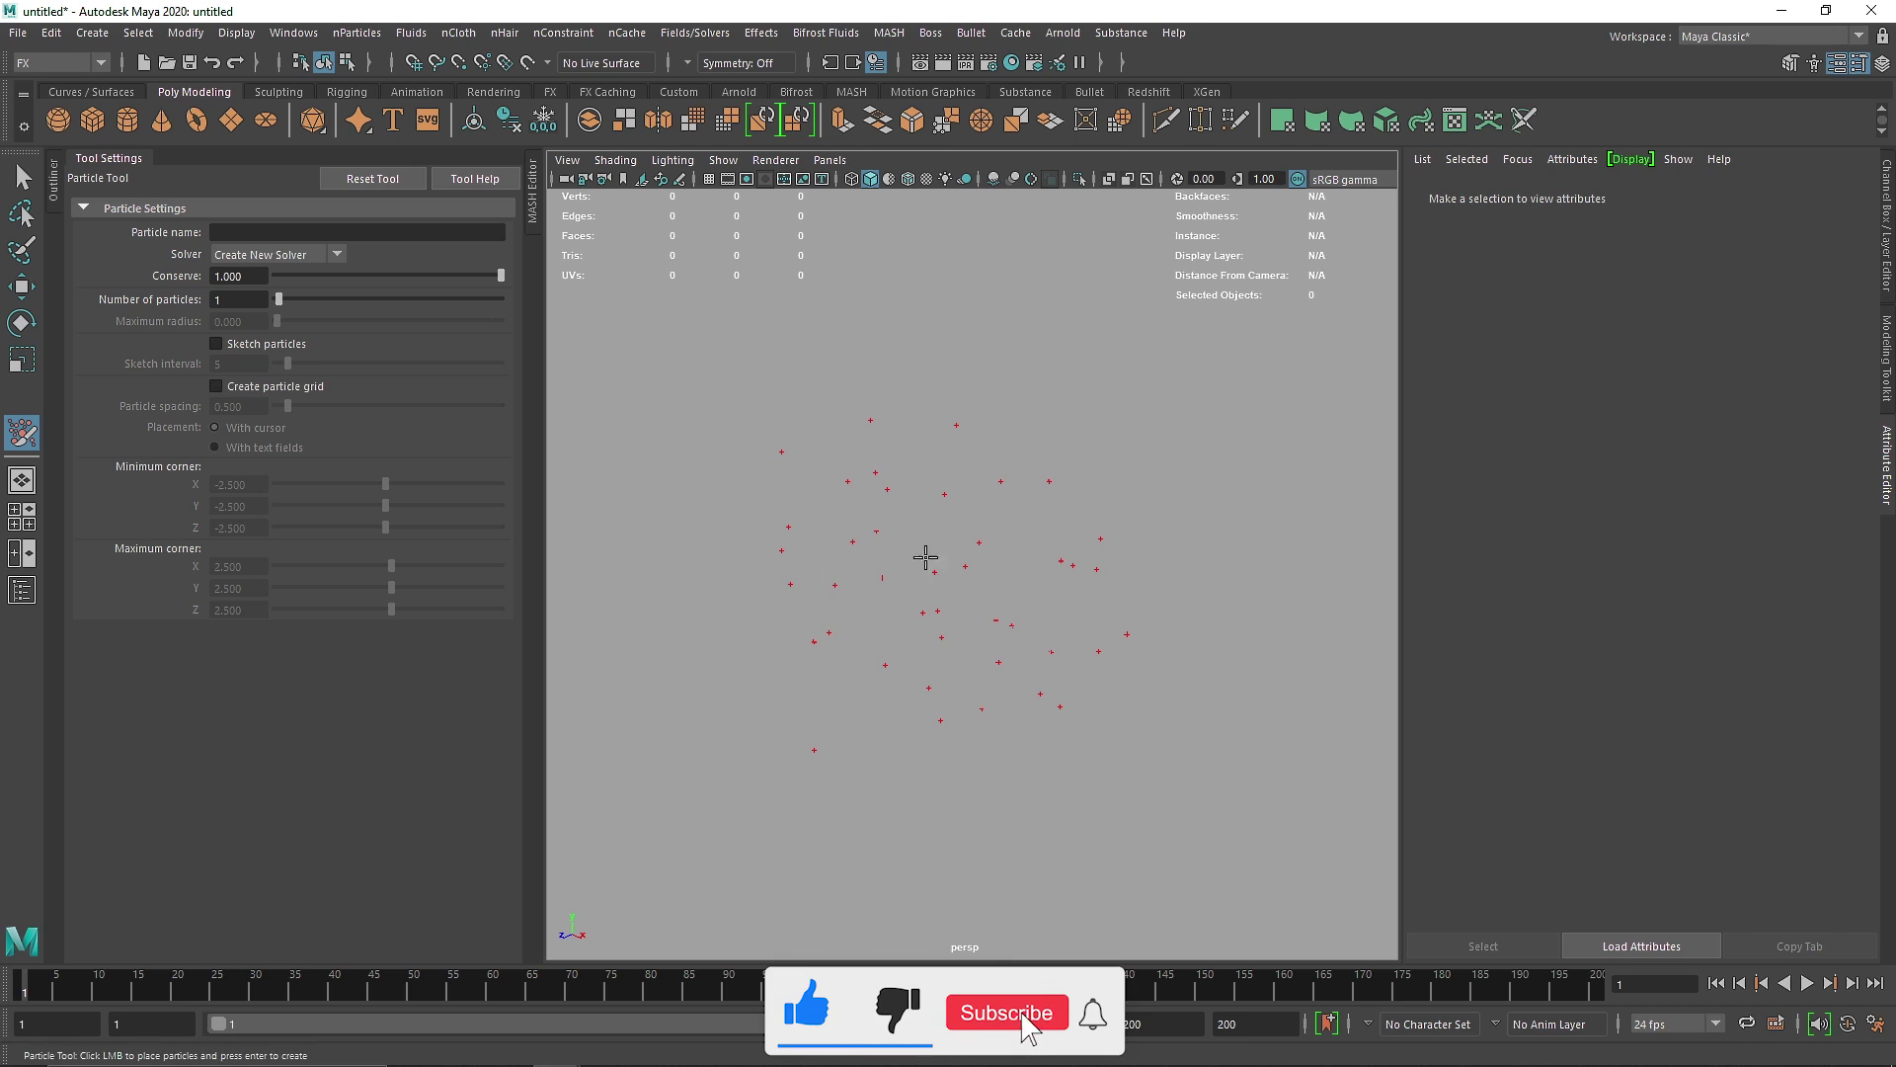
click(880, 546)
click(899, 683)
click(817, 735)
click(726, 697)
click(742, 650)
click(769, 556)
Finish with particles along the cluster's outer edge and left side.
click(745, 527)
click(806, 496)
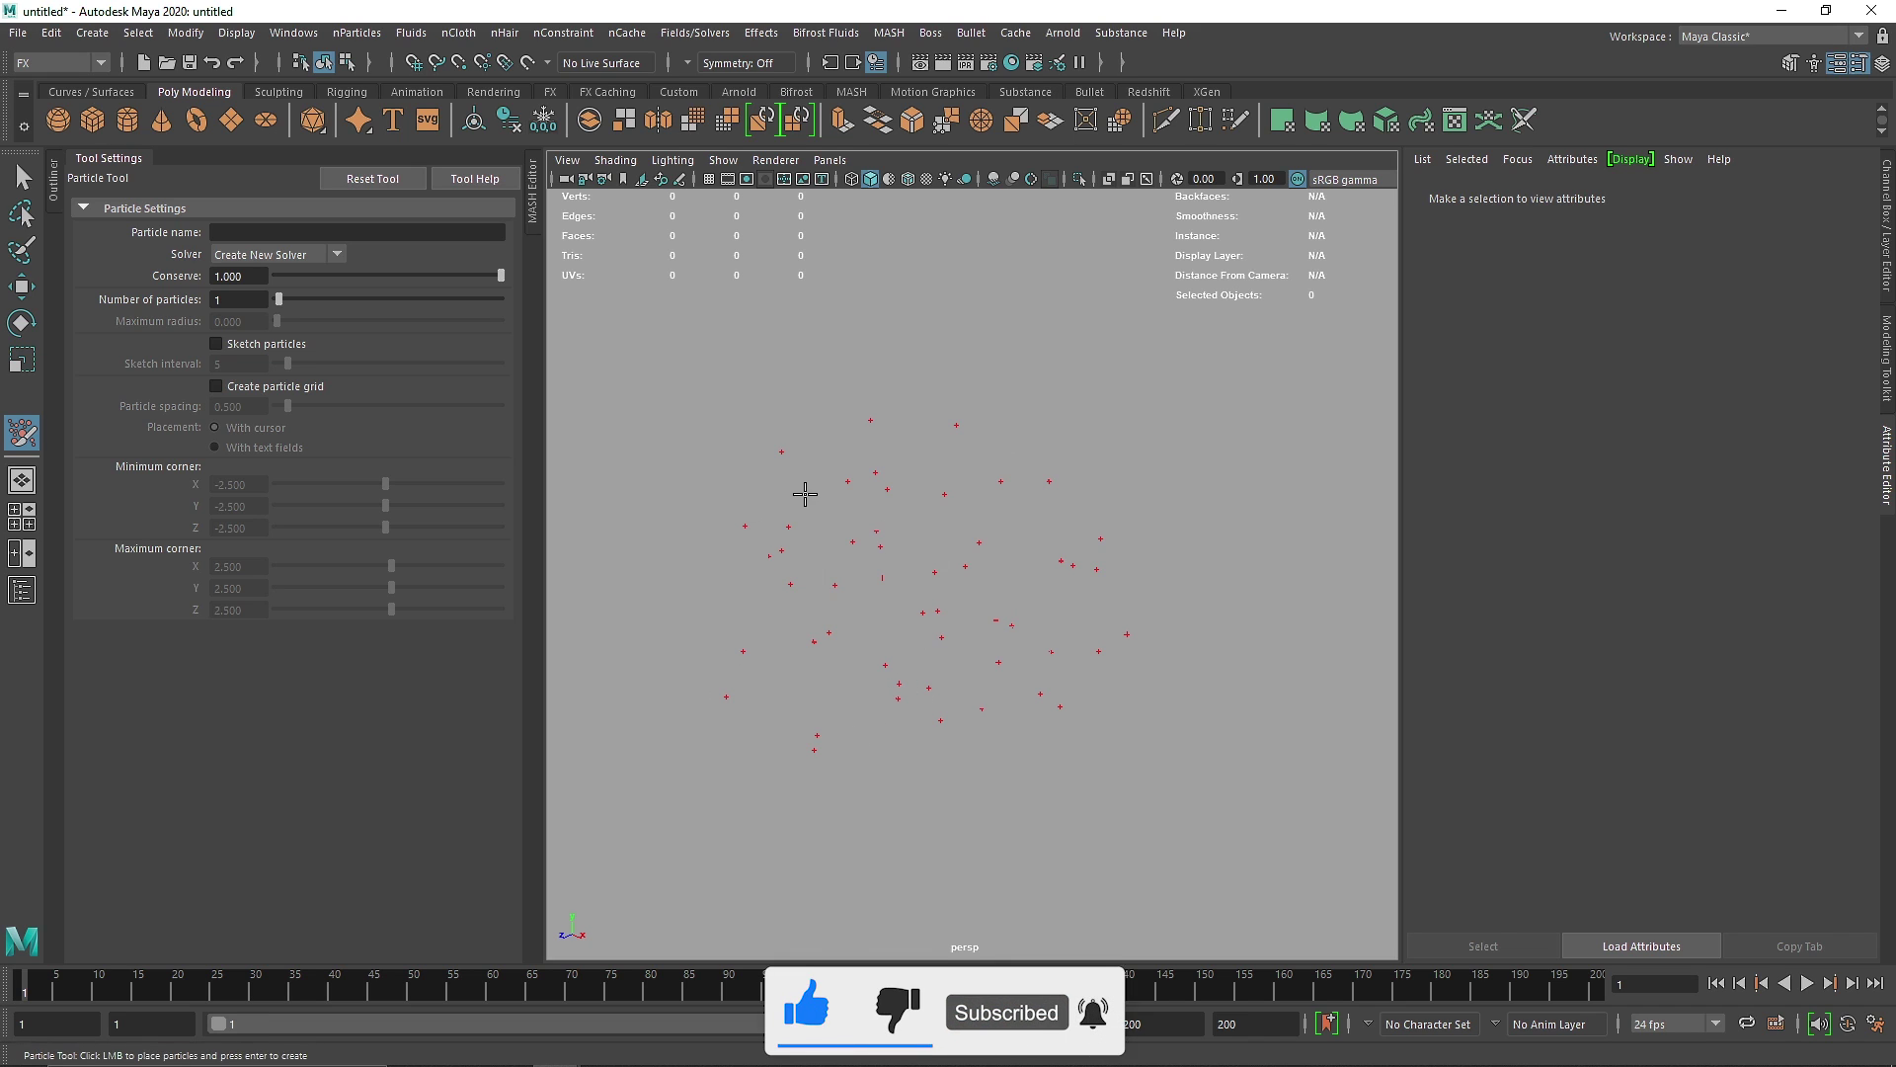
click(814, 387)
click(830, 508)
click(835, 566)
click(900, 597)
click(884, 624)
click(865, 635)
click(823, 617)
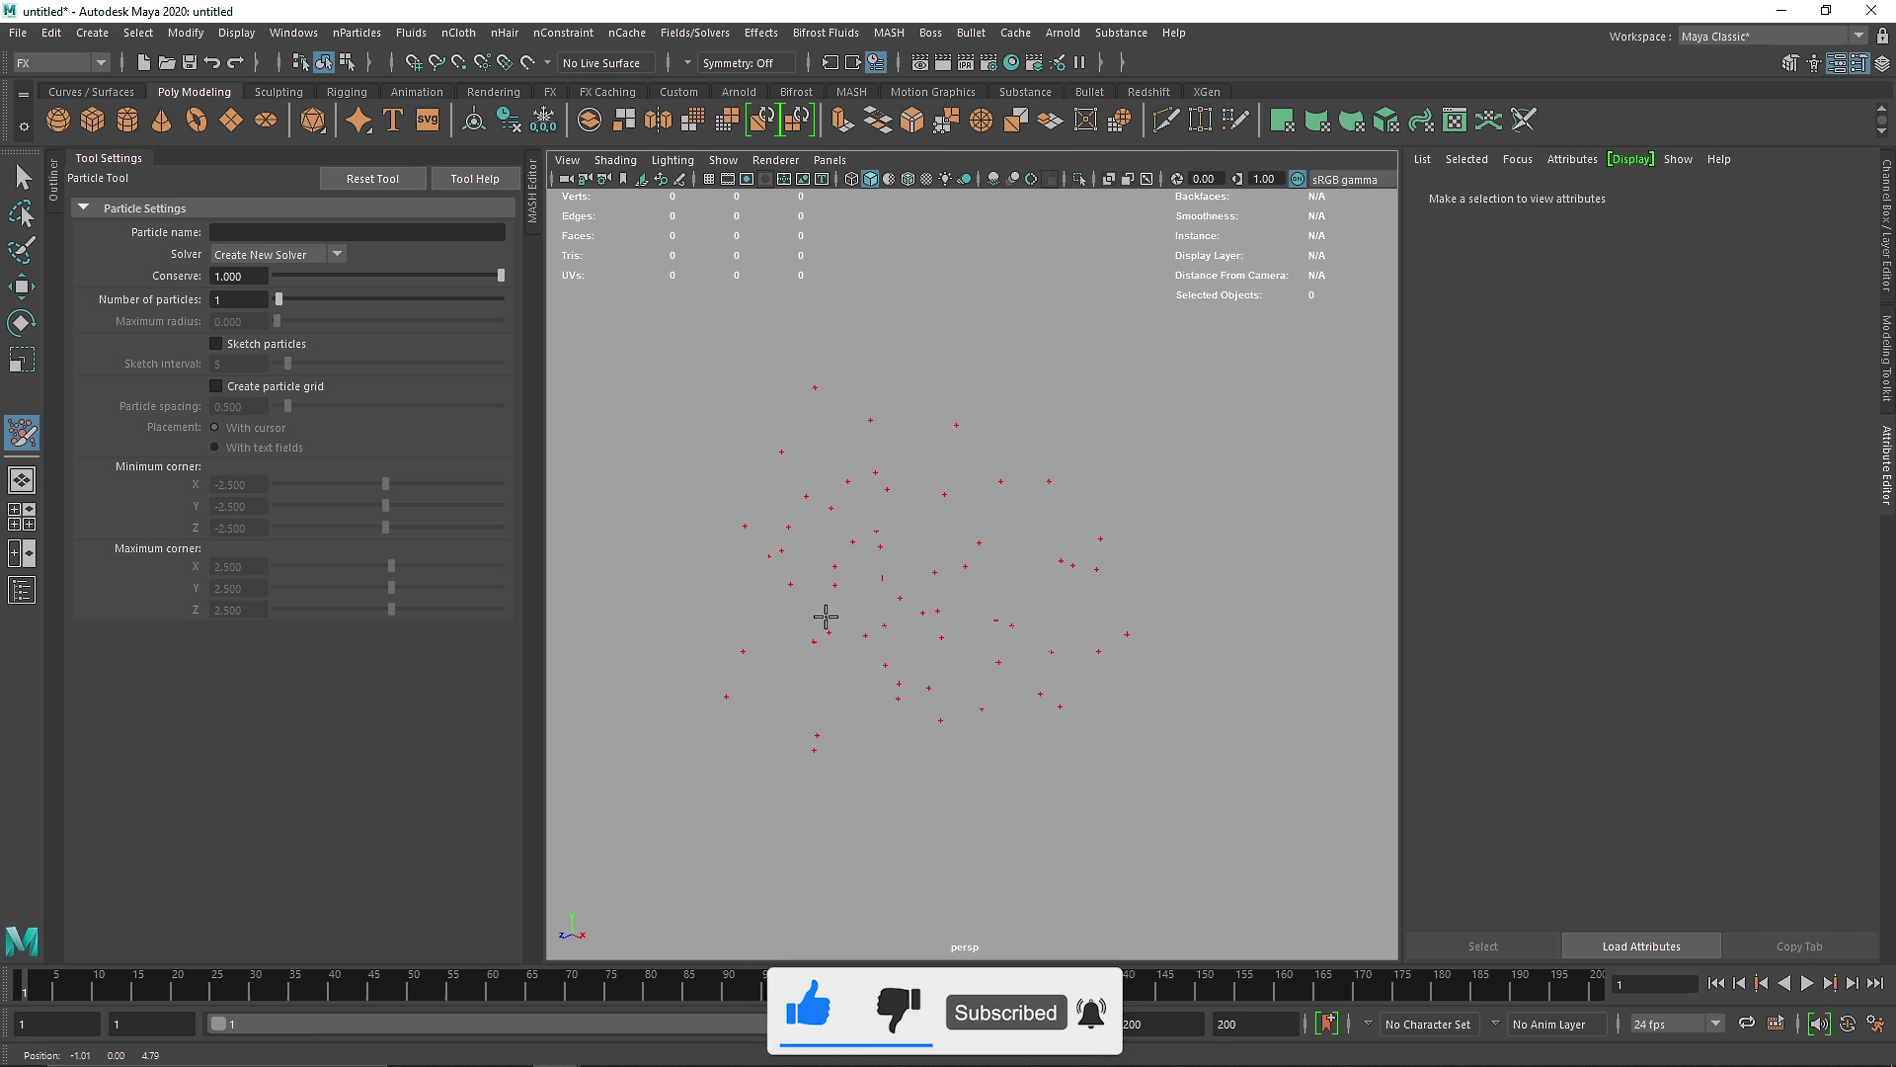
click(803, 618)
click(738, 615)
click(748, 471)
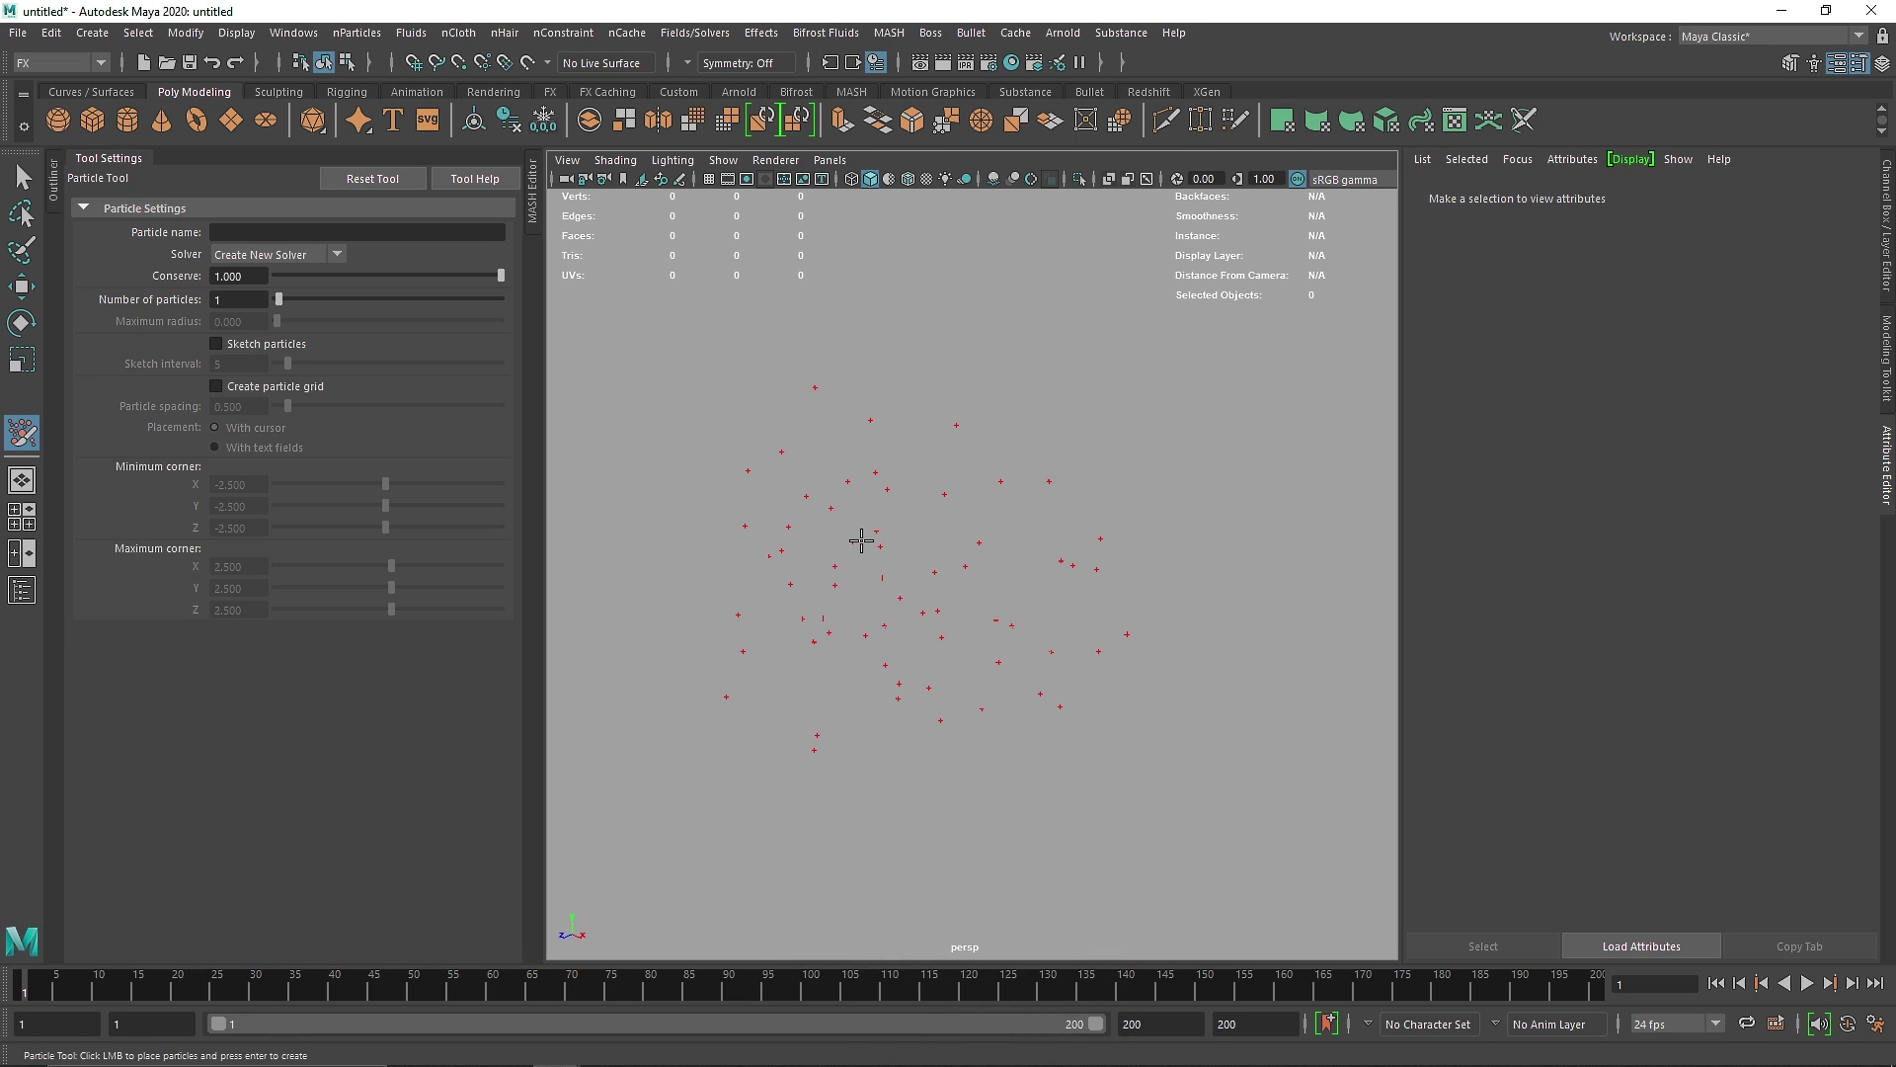
Create nParticle1 from the points and play the simulation, stopping at frame 34.
key(Return)
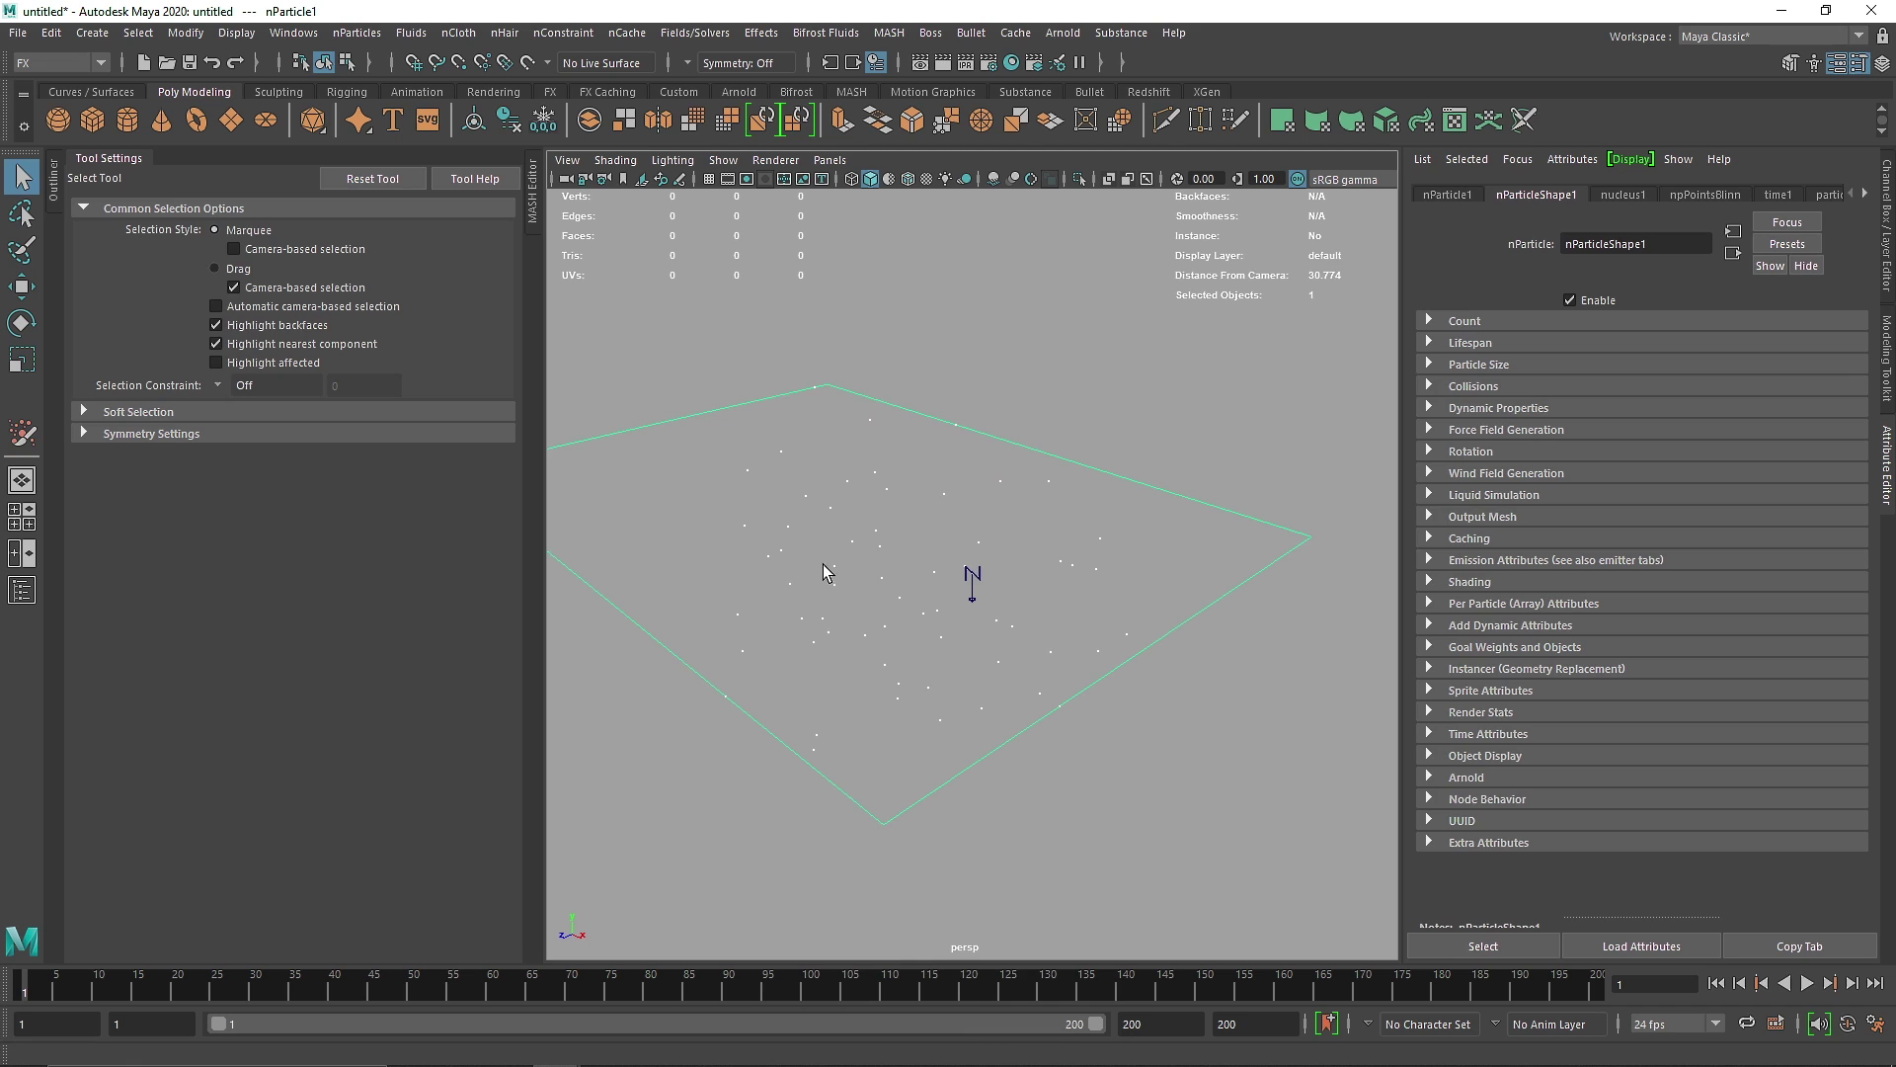
click(53, 178)
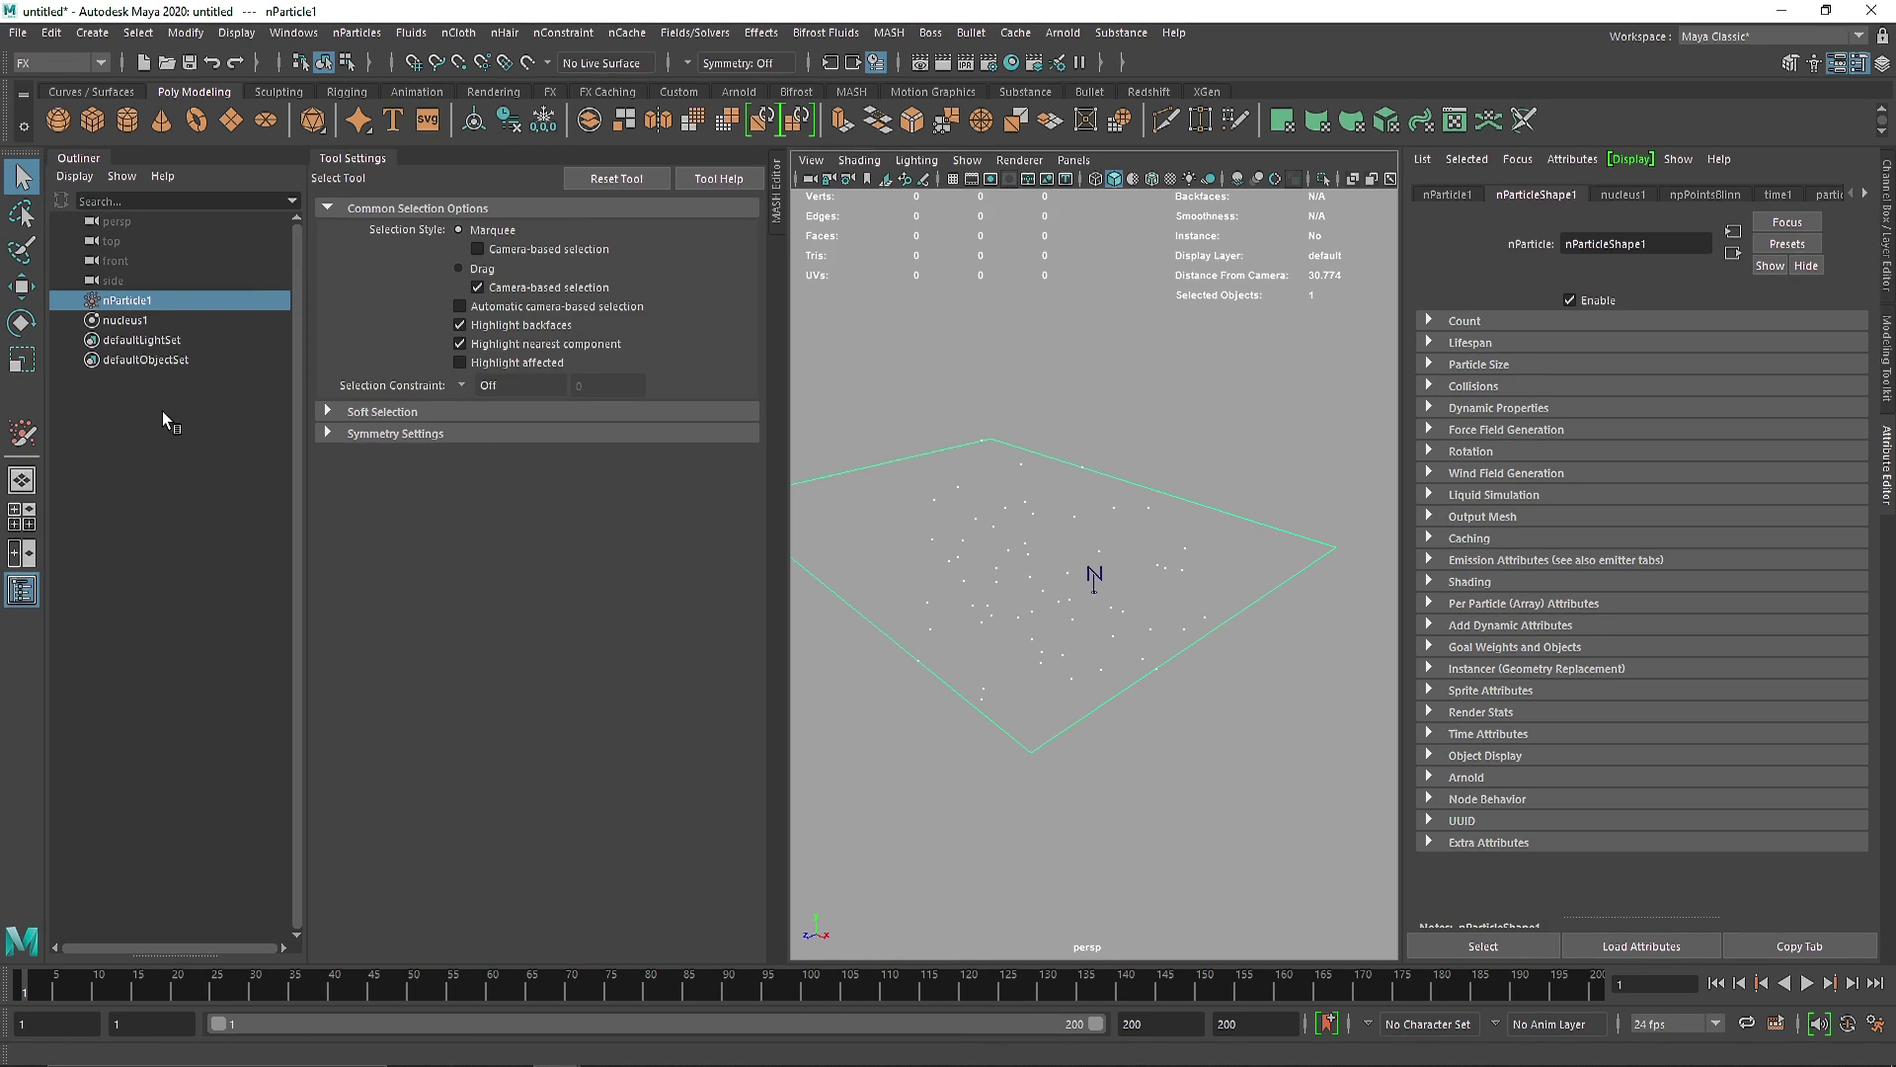
click(127, 318)
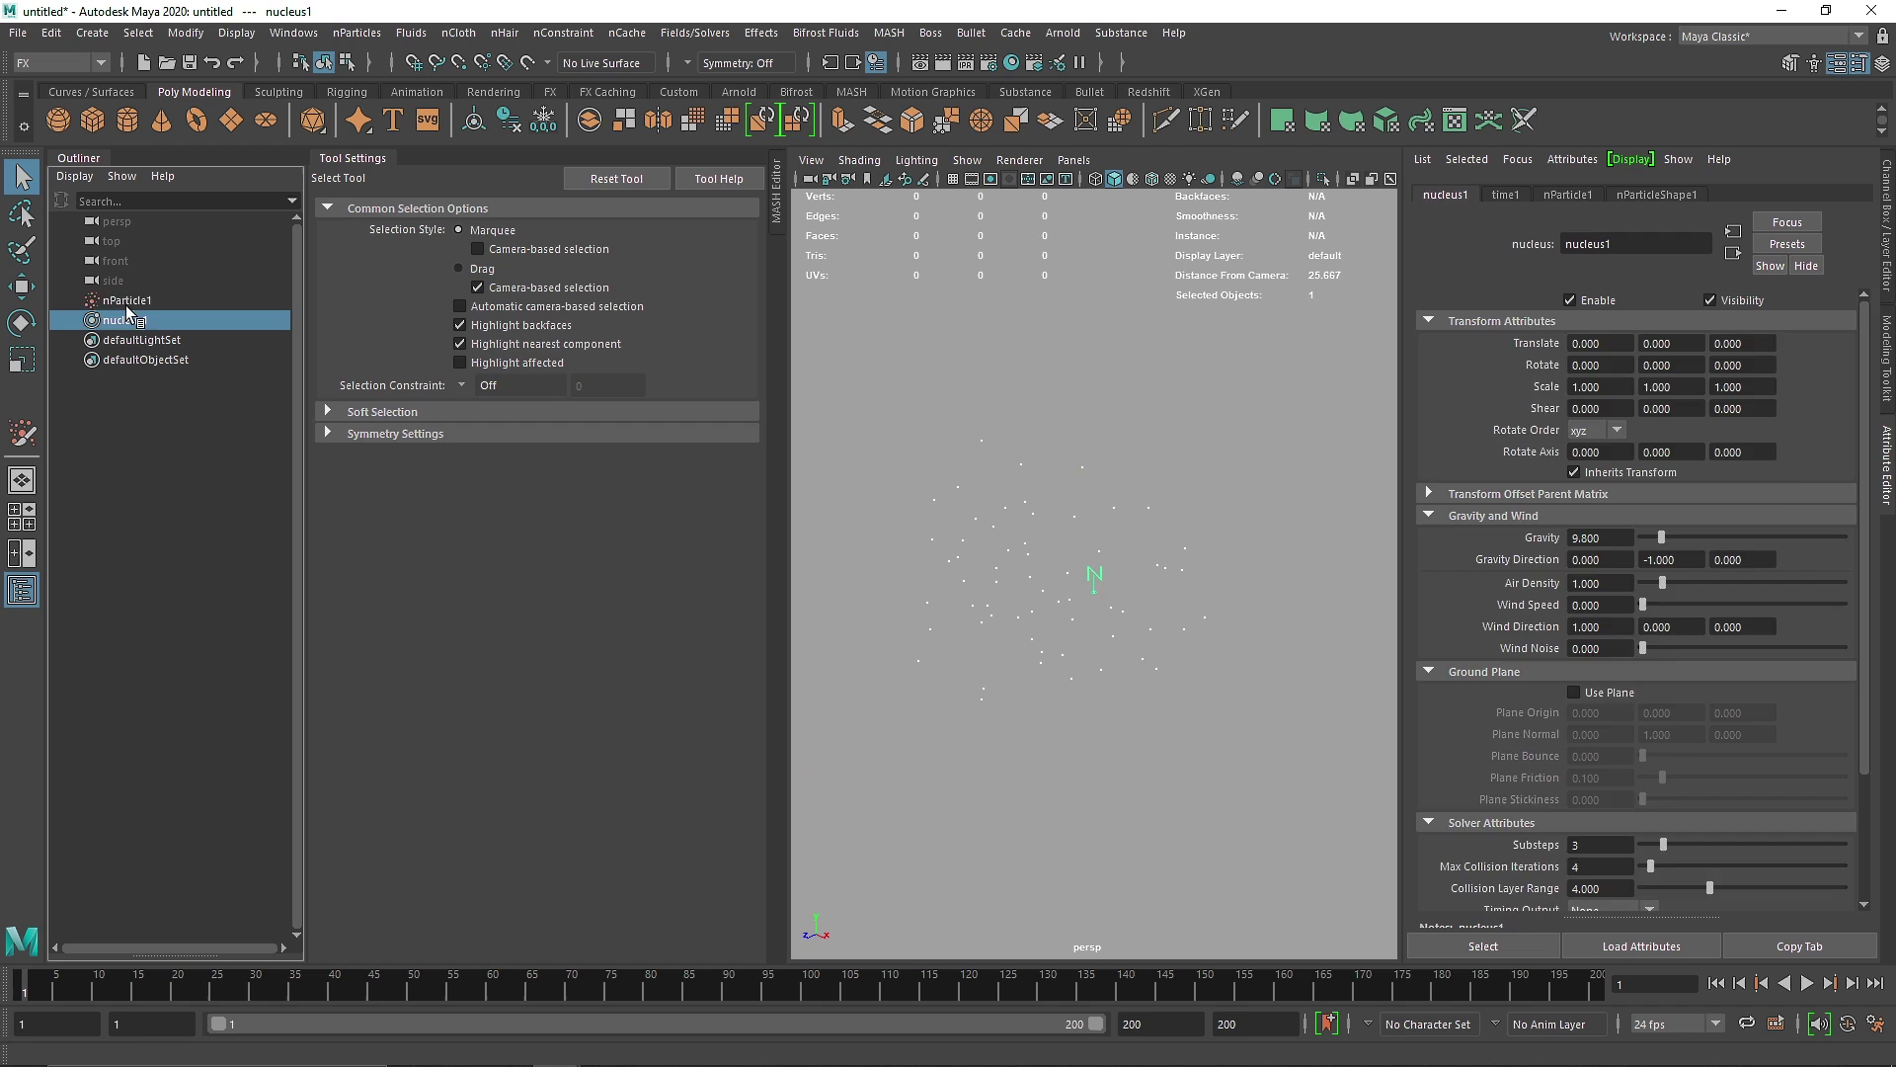
click(126, 301)
click(1806, 982)
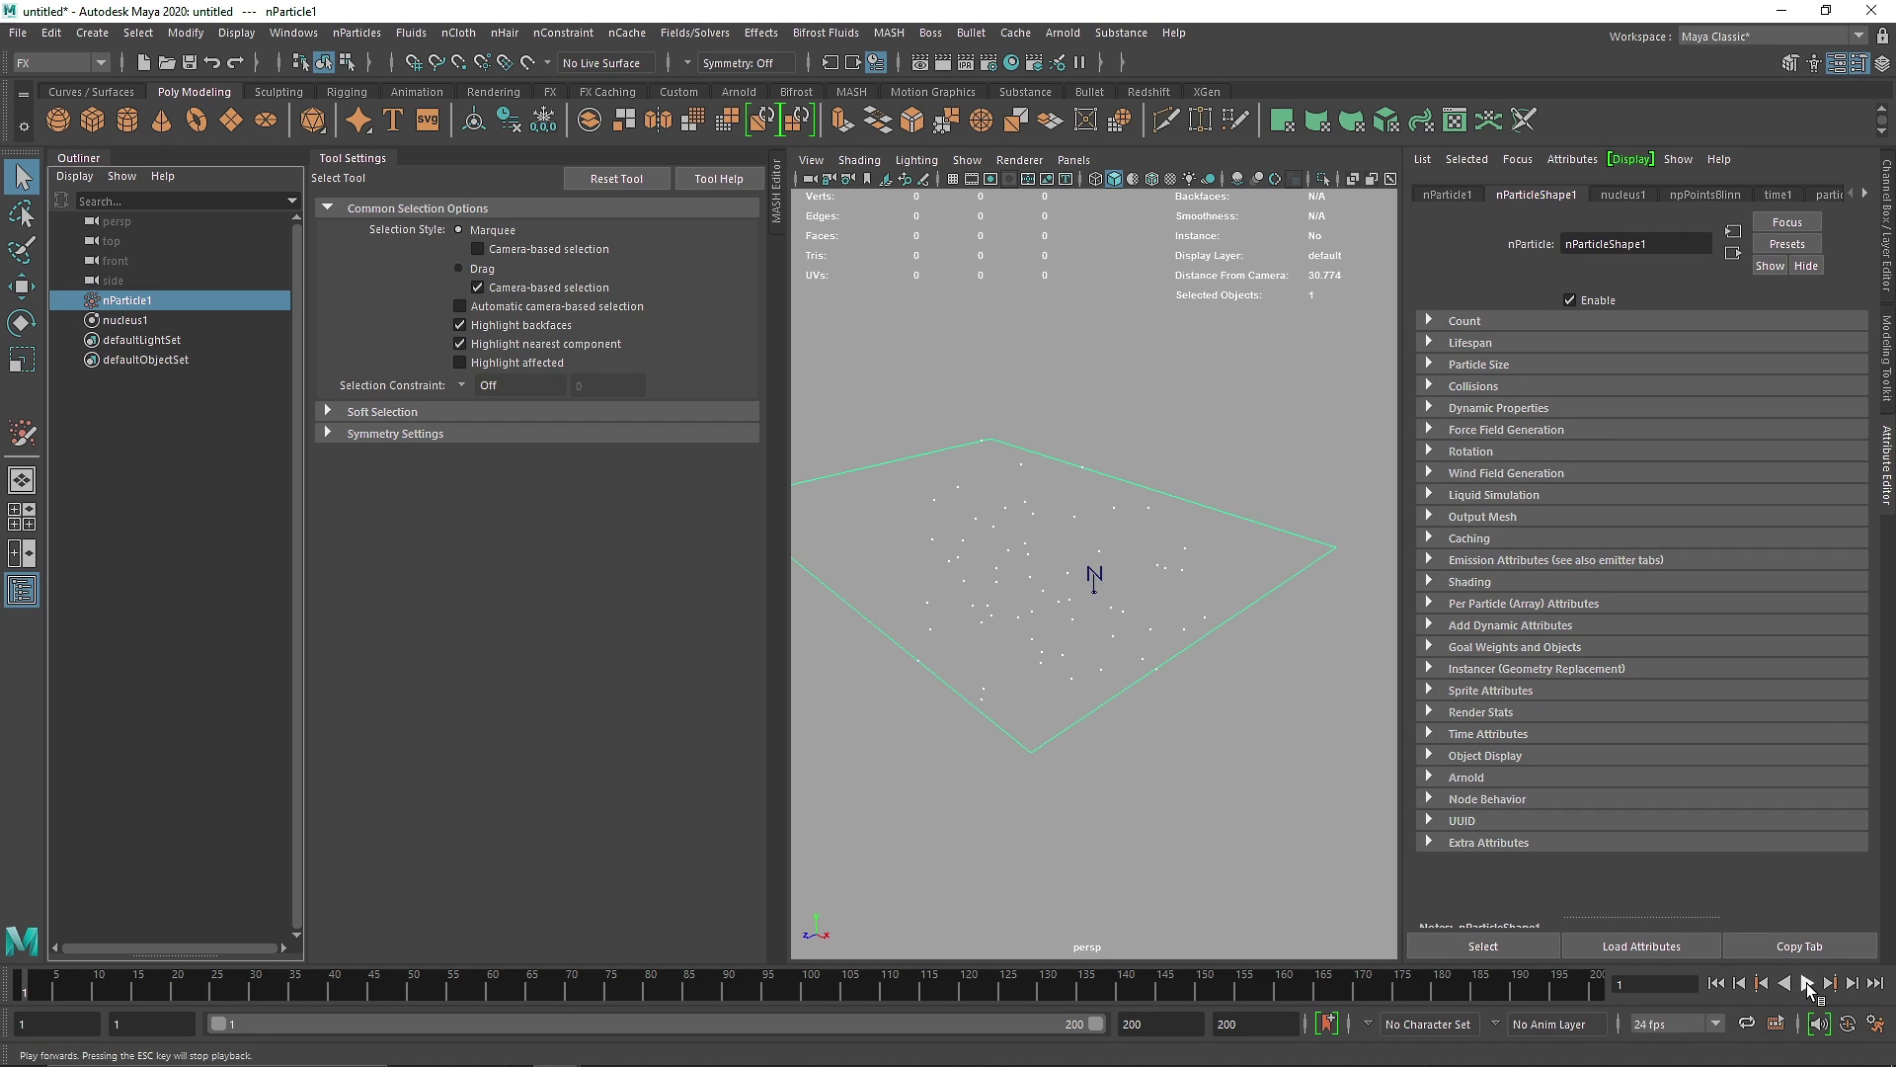
key(Escape)
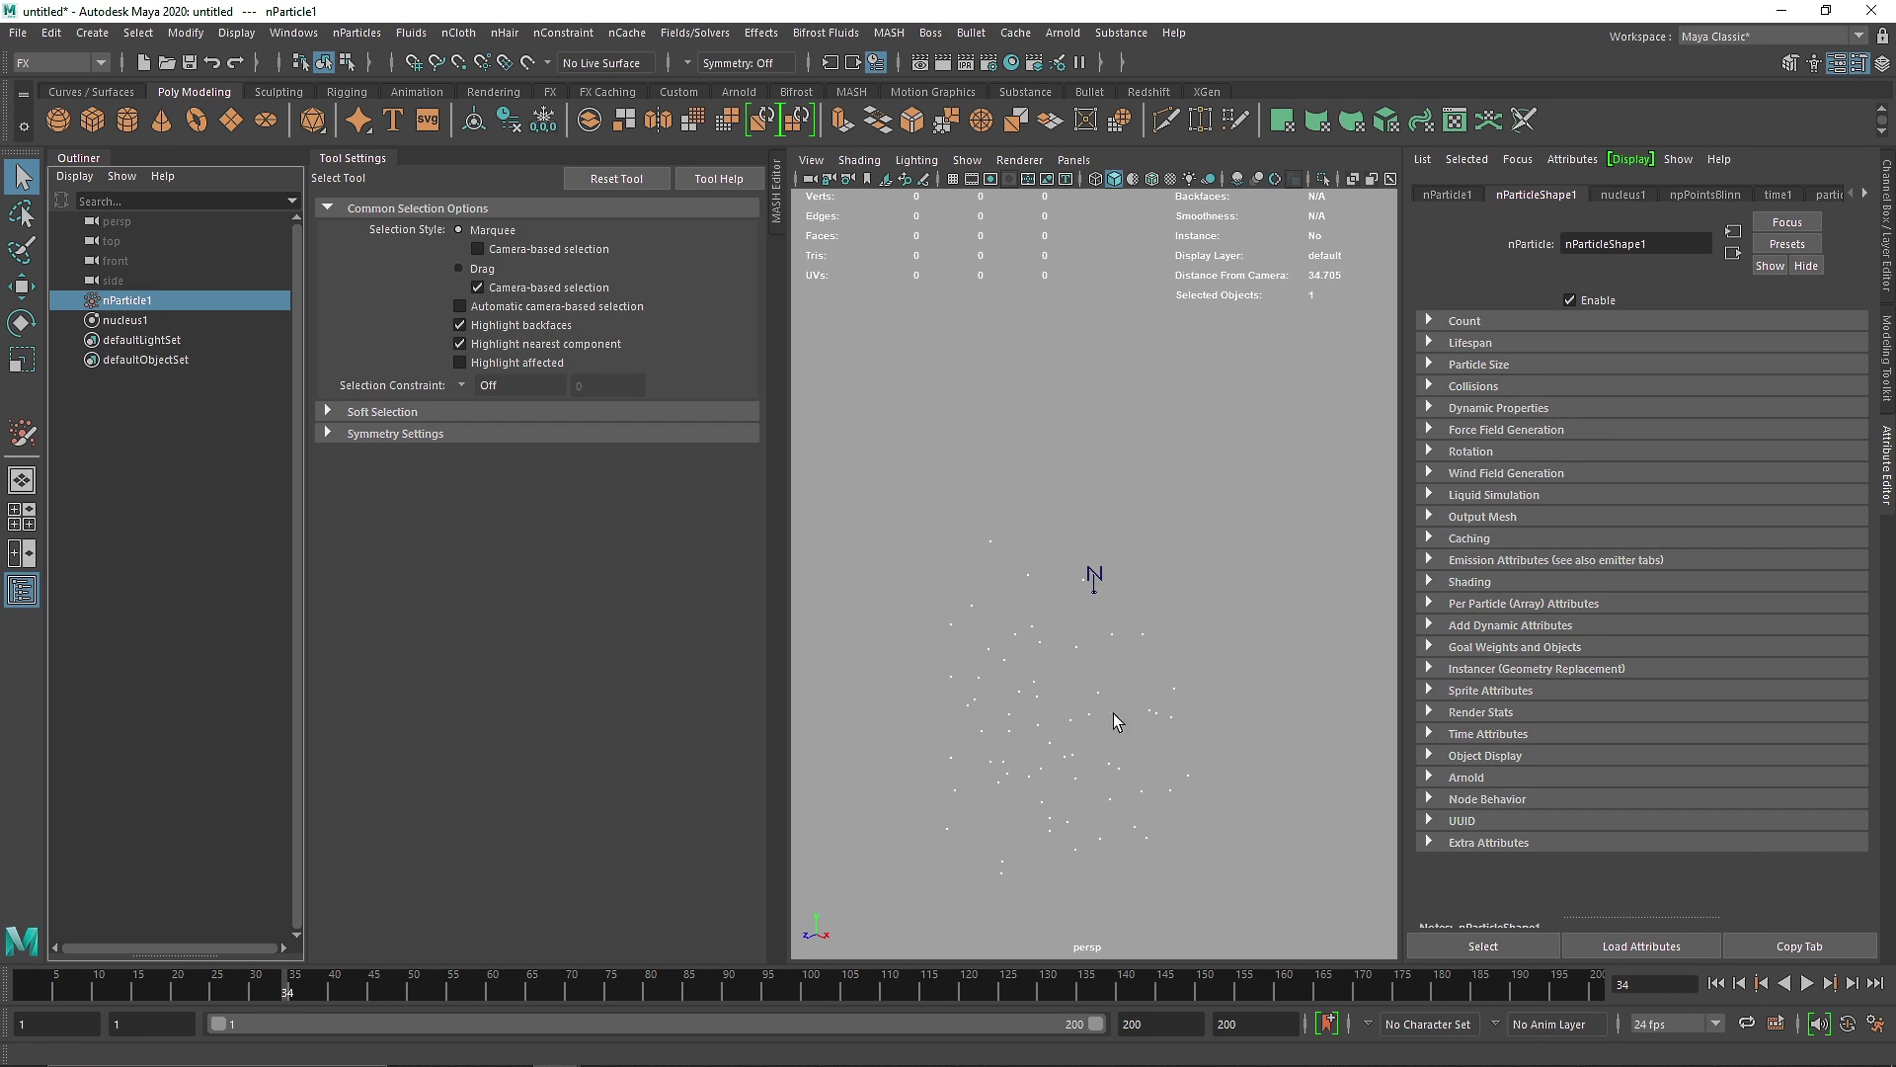
Render nParticle1 as Spheres with radius 0.396, then delete it.
click(1529, 583)
click(1613, 605)
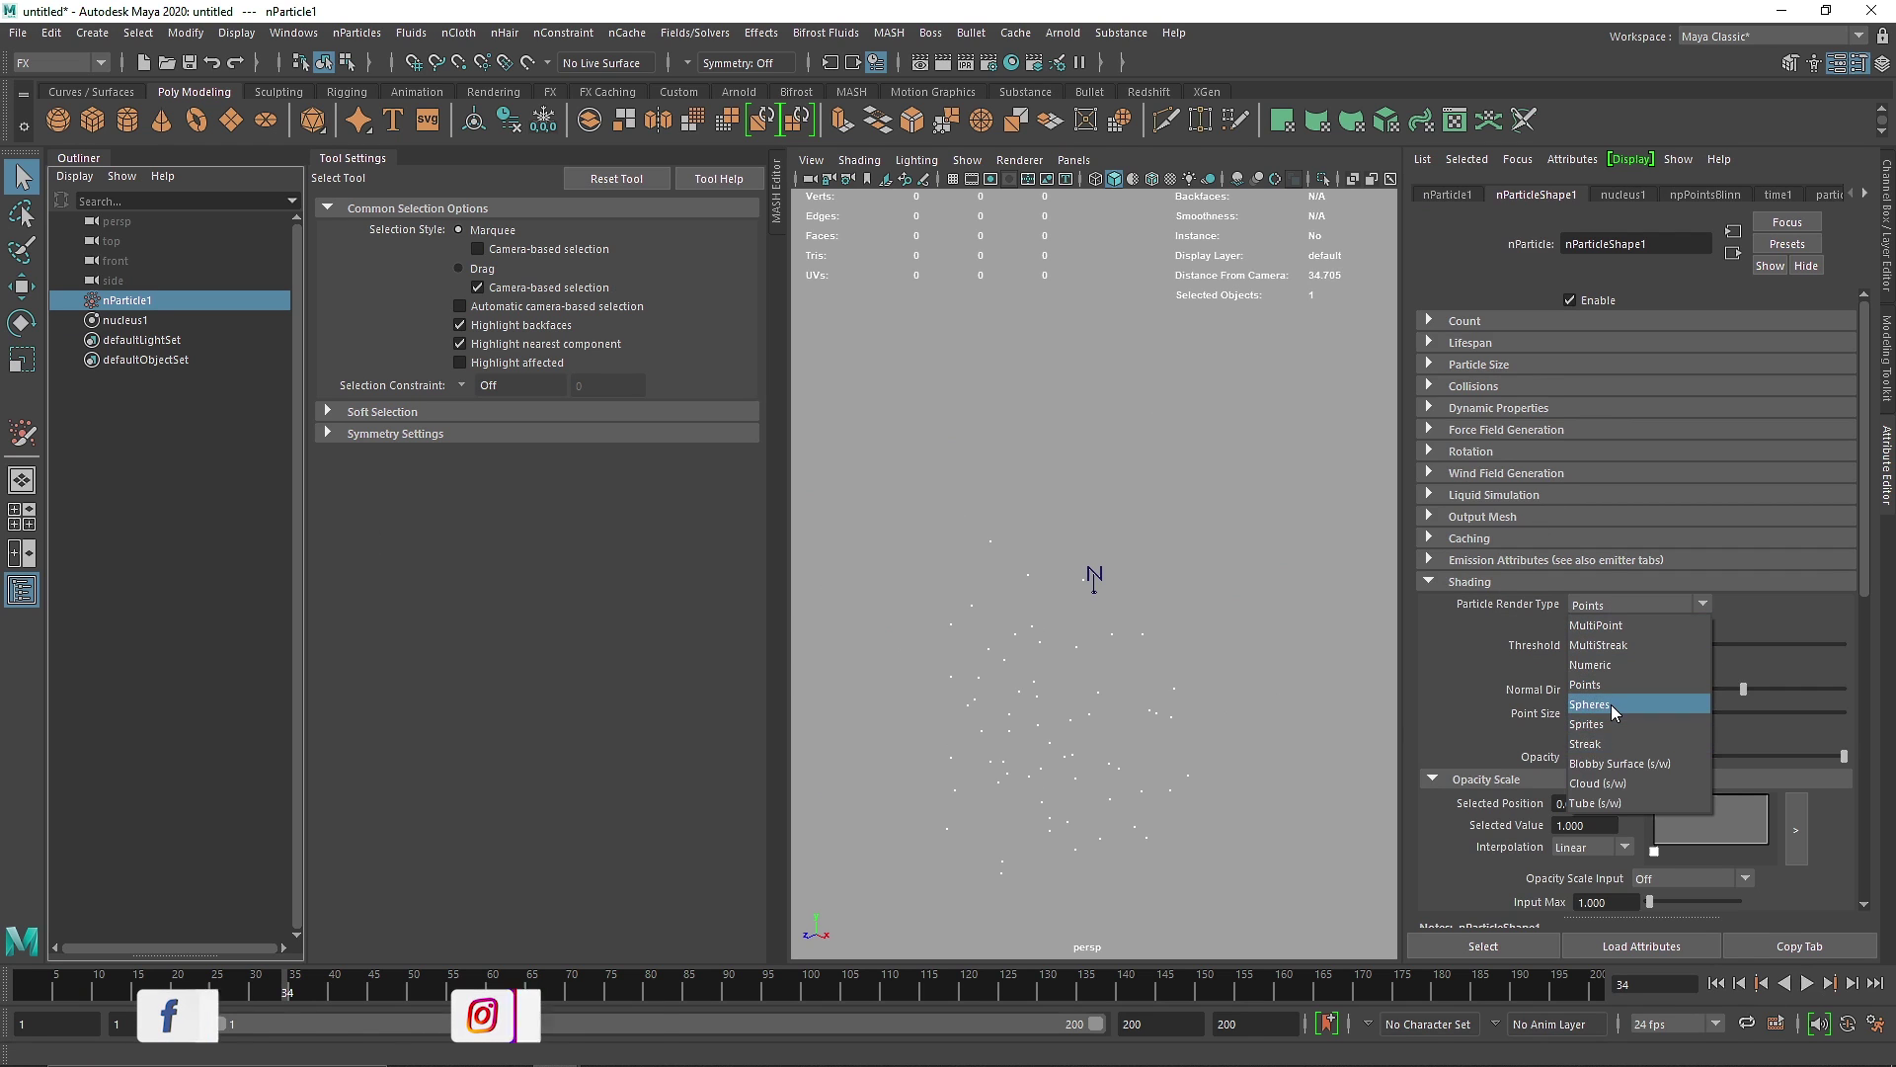
click(1610, 705)
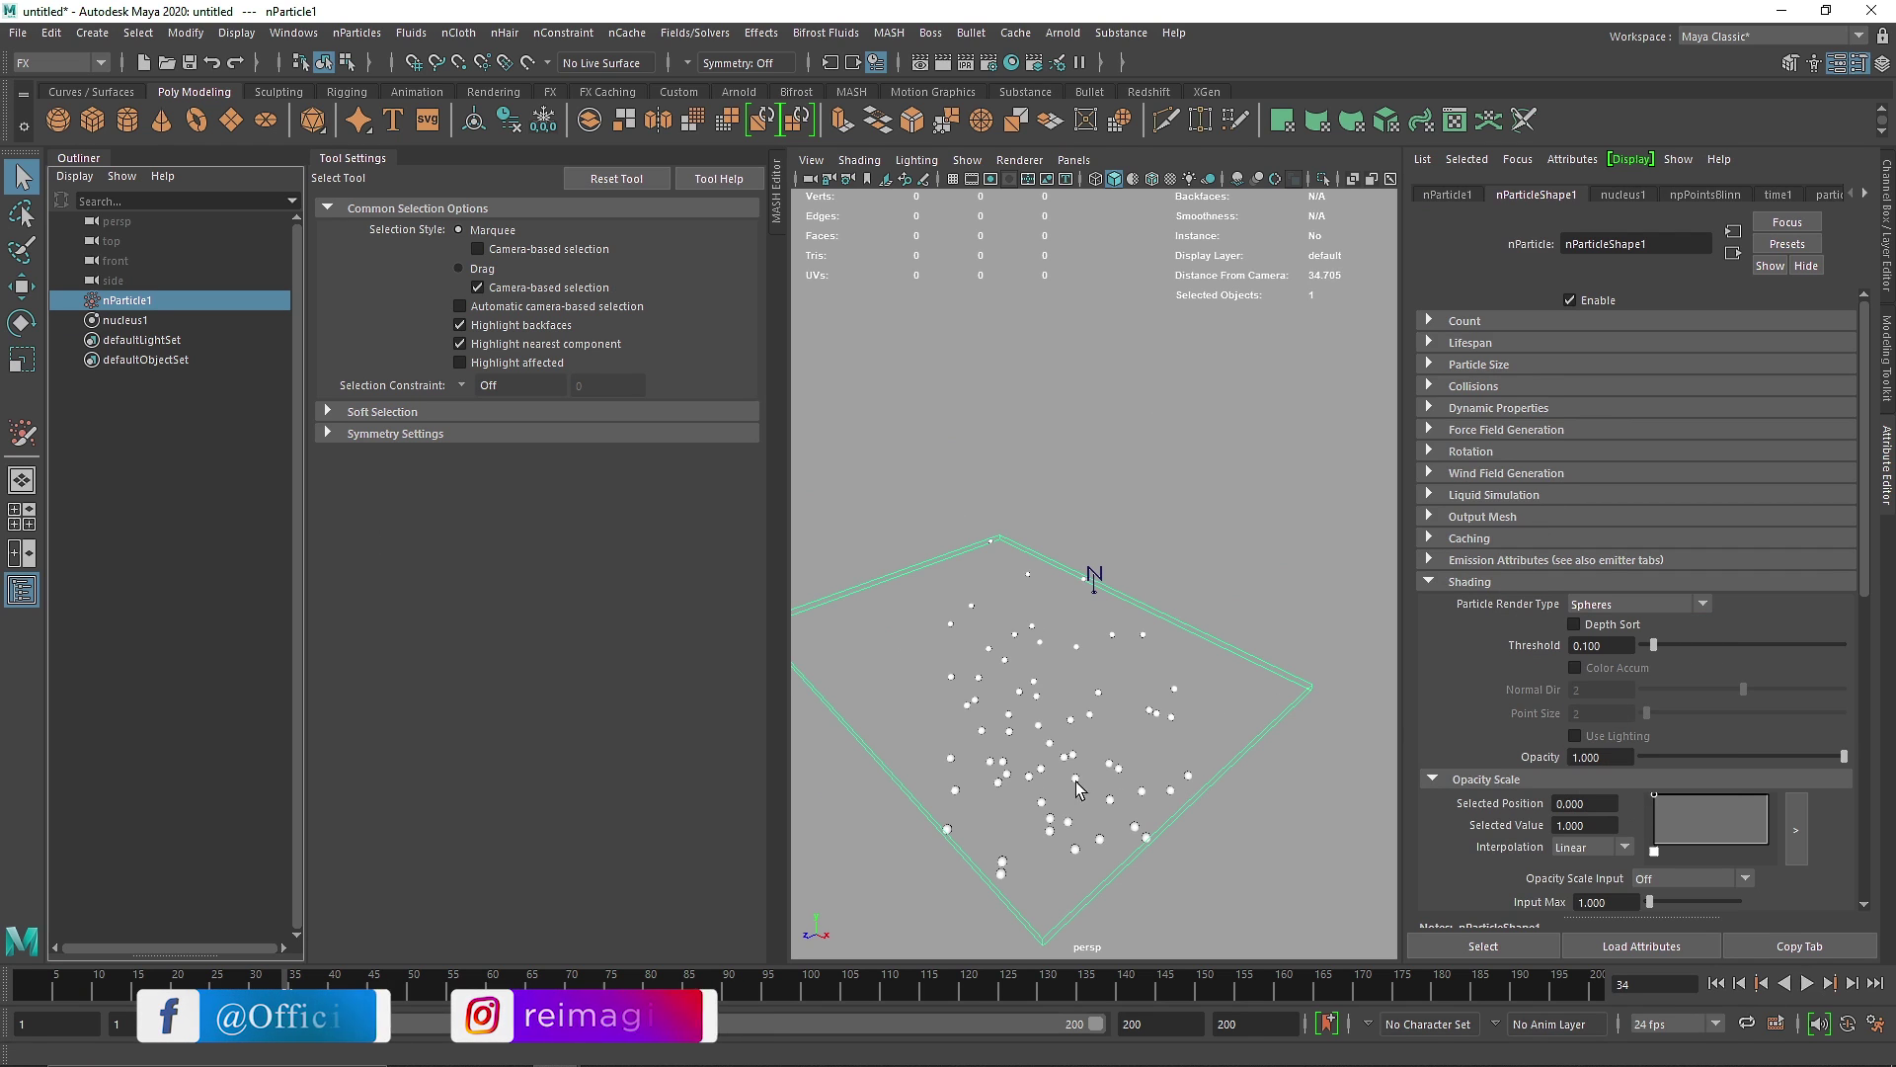
click(1496, 365)
mouse_move(1668, 390)
mouse_down()
mouse_move(1698, 389)
mouse_move(1648, 388)
mouse_up()
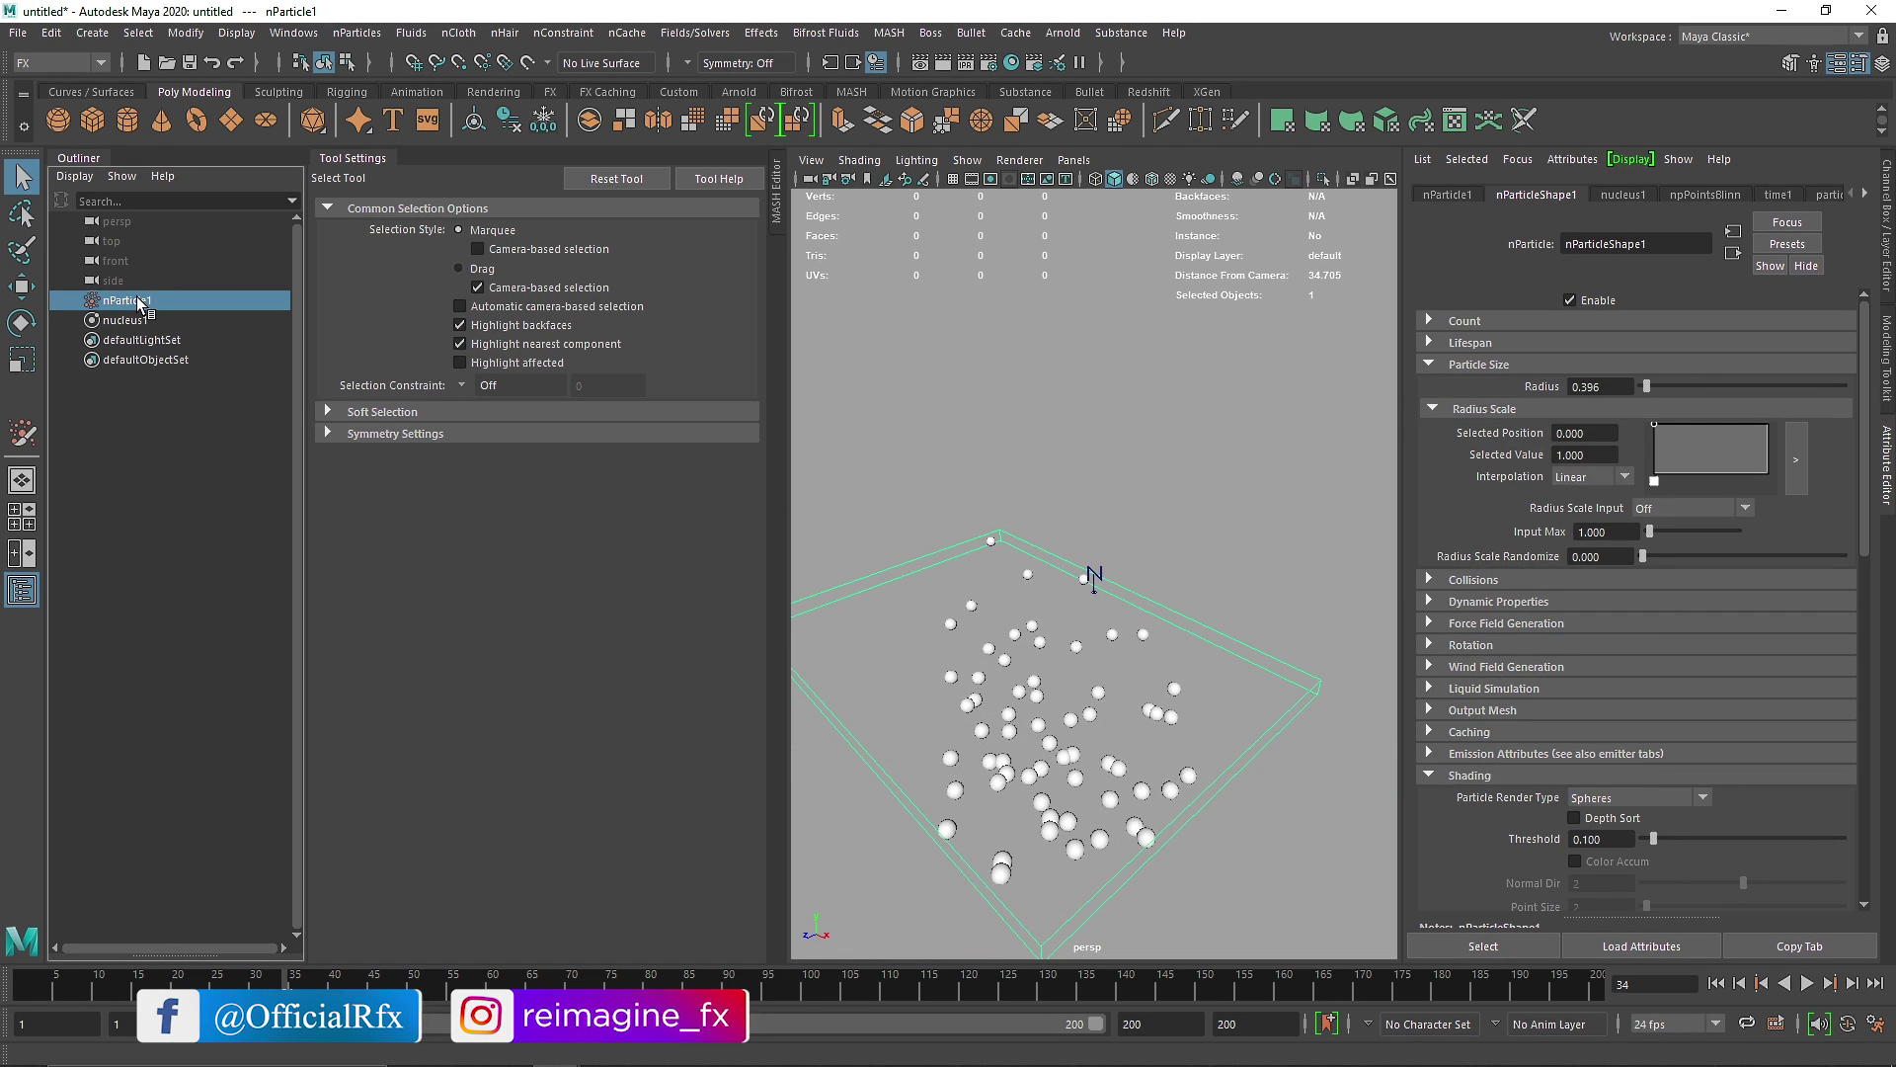
key(Delete)
Hide the Outliner and restart the nParticle Tool, keeping Create New Solver.
click(73, 147)
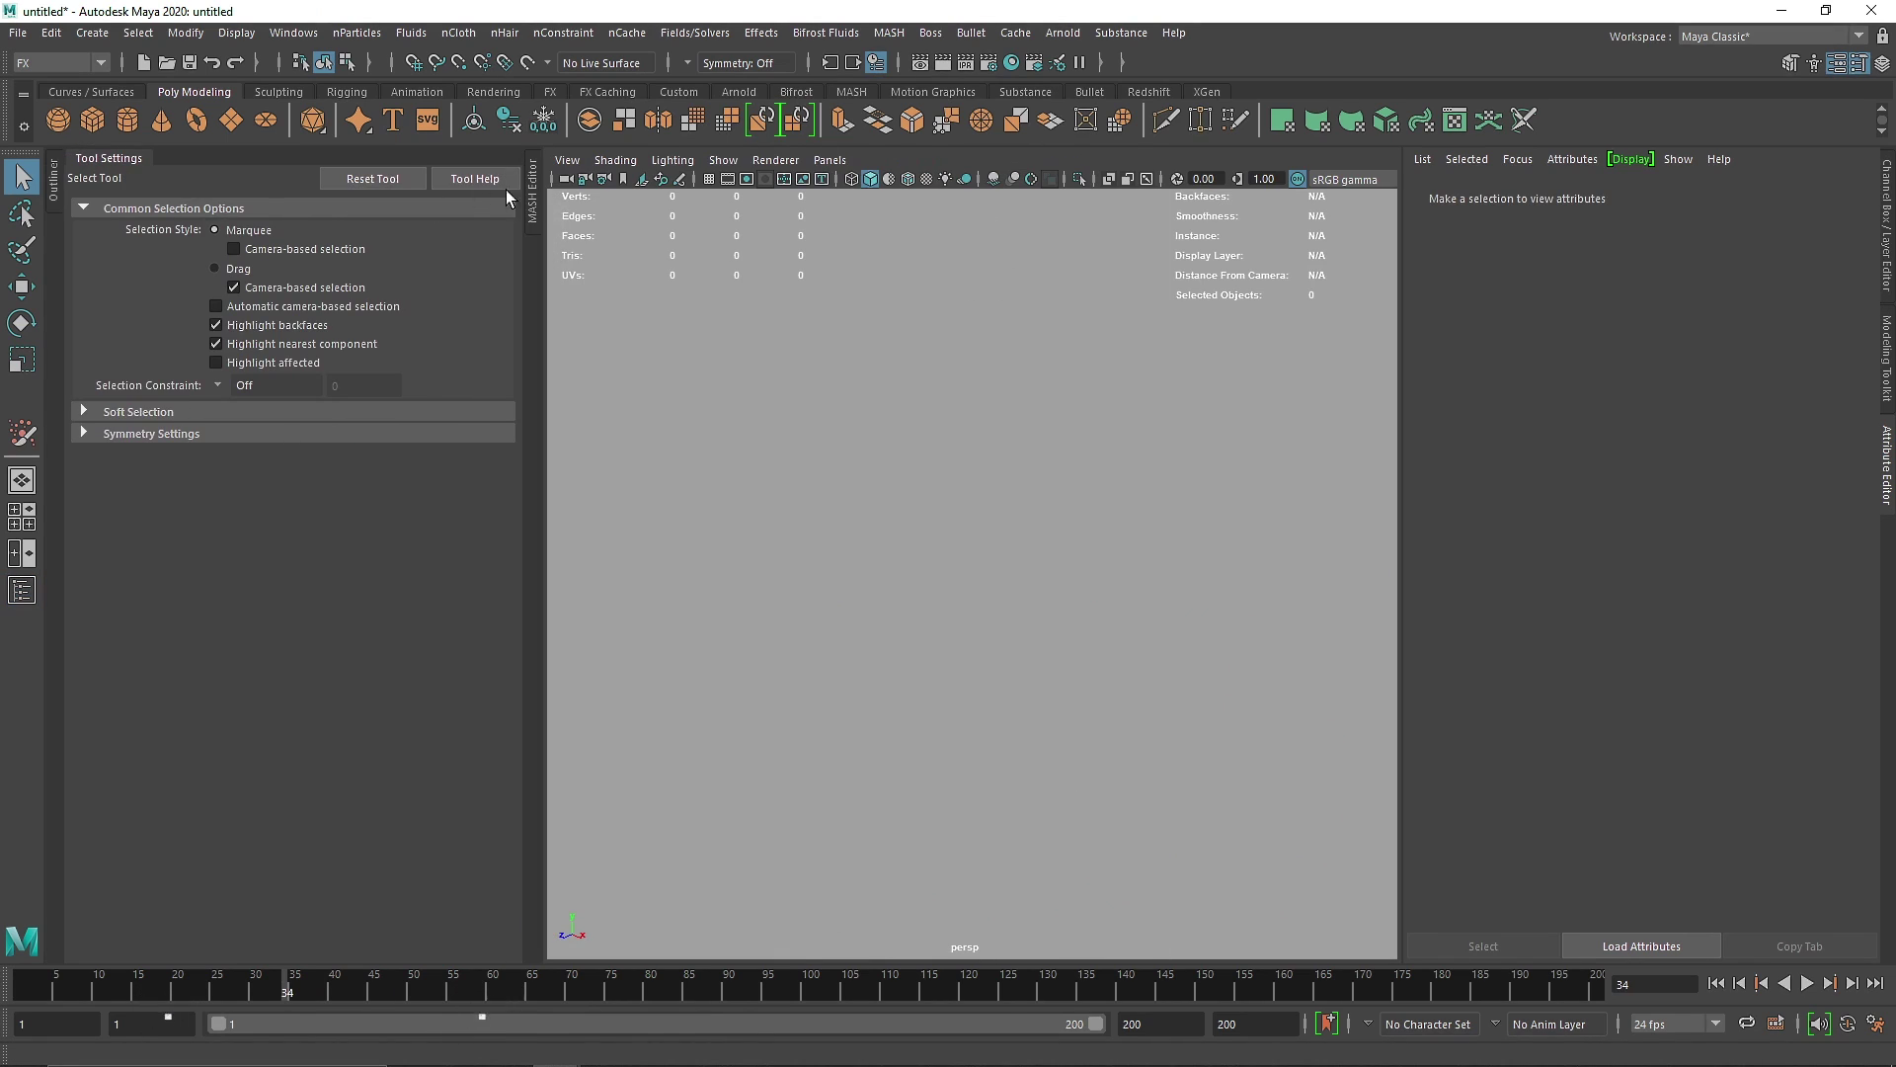
click(357, 32)
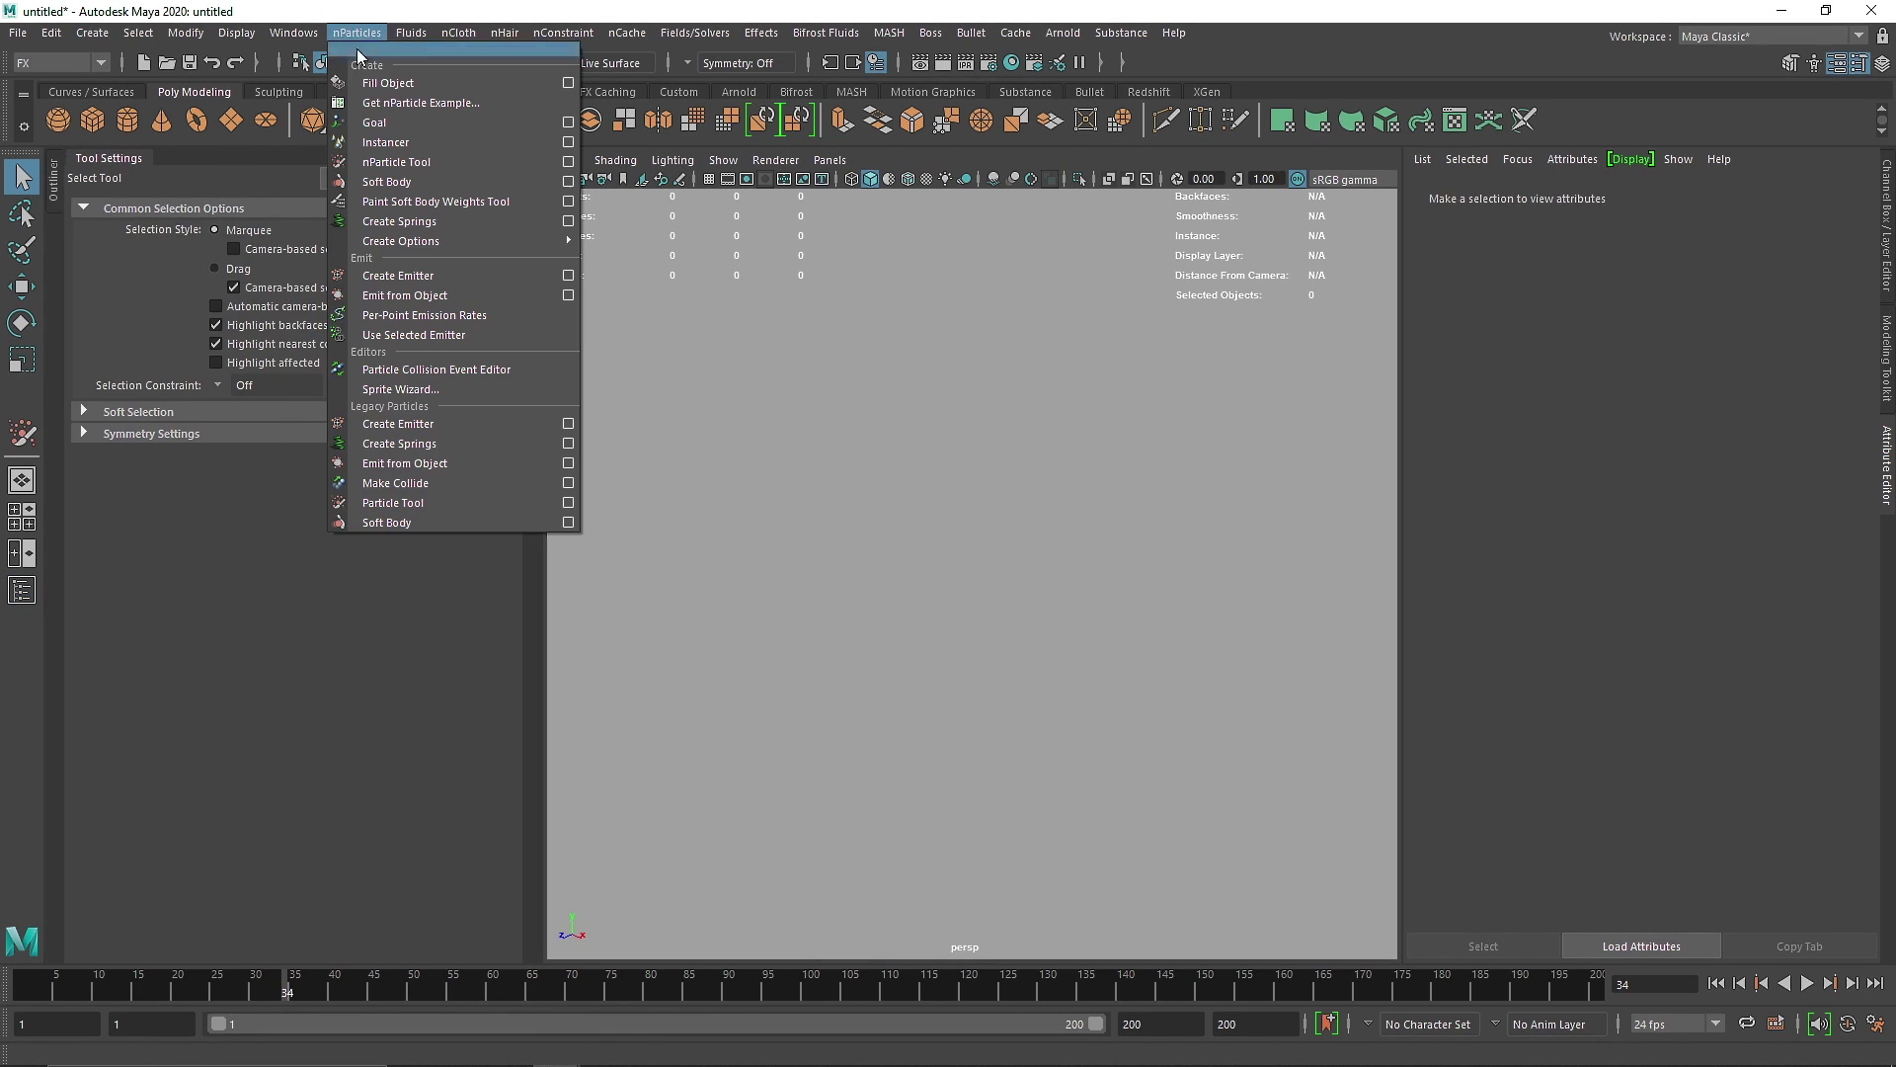
click(451, 164)
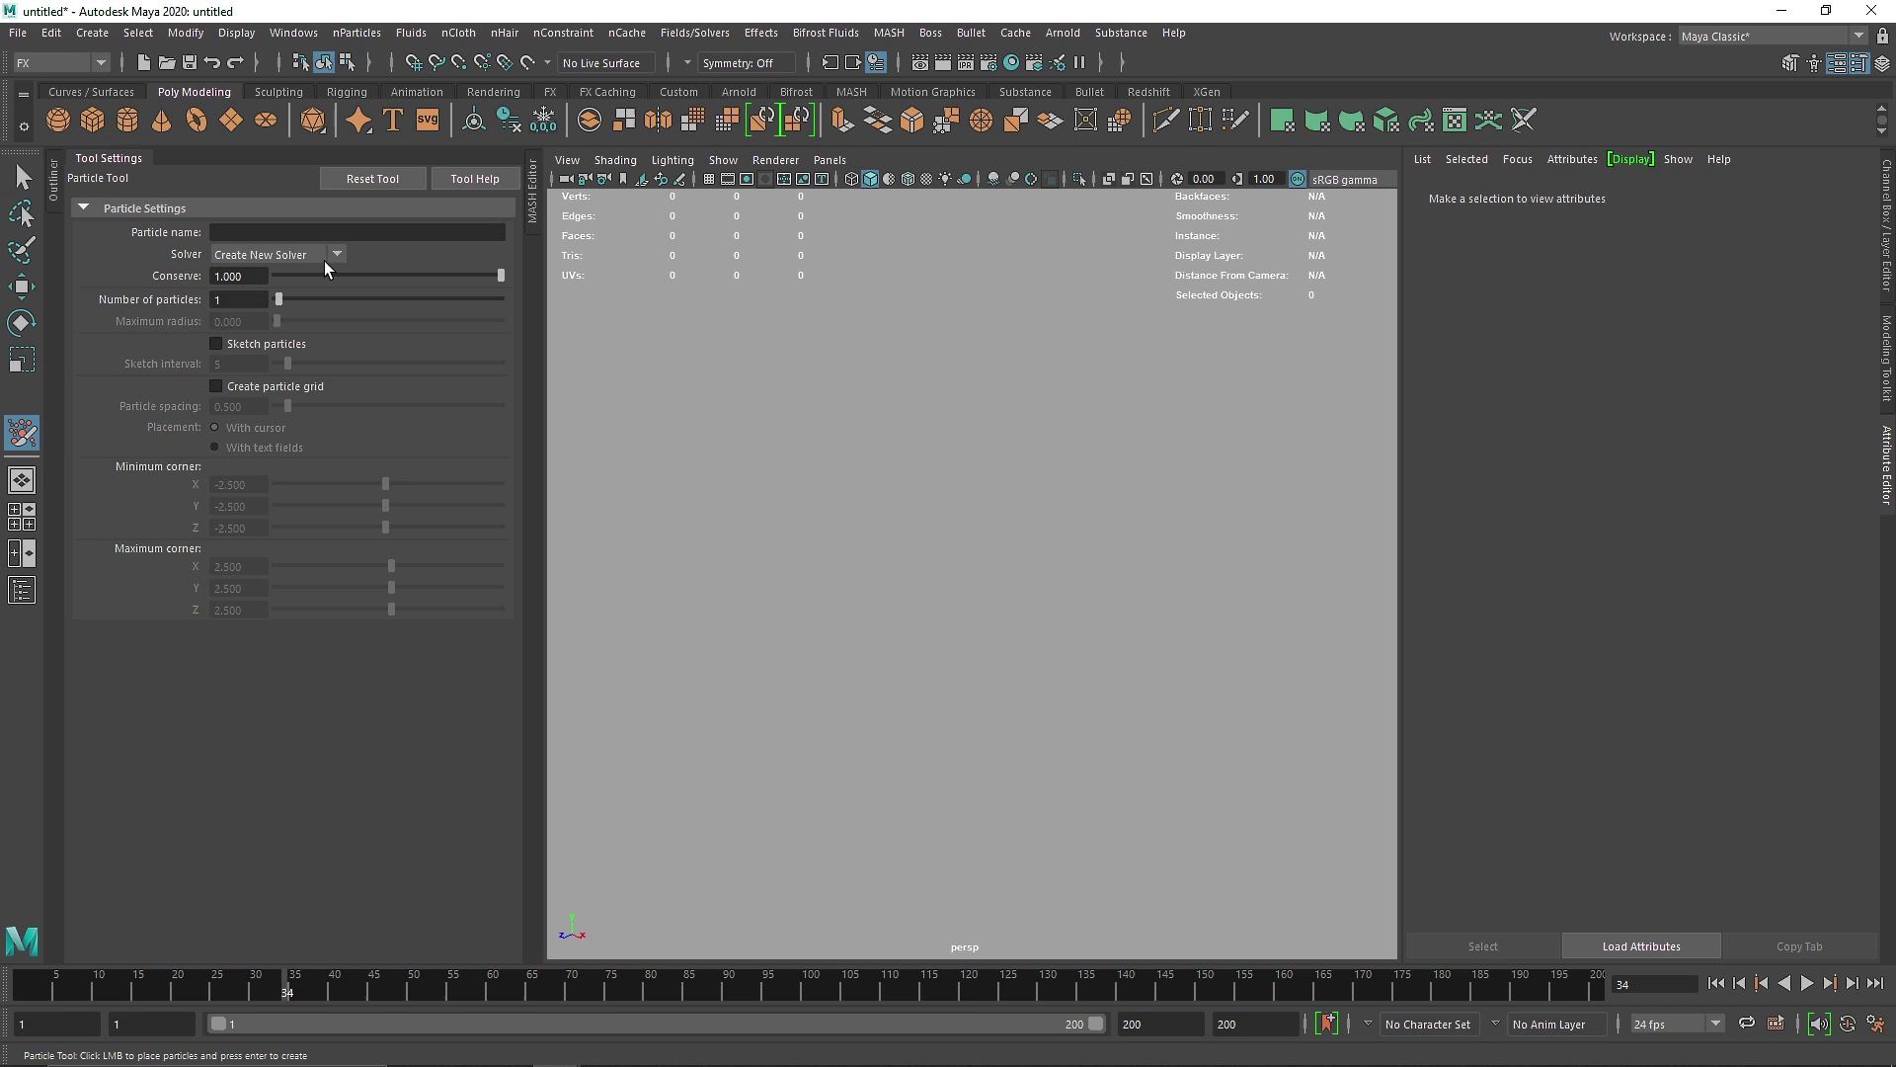
click(245, 254)
click(244, 255)
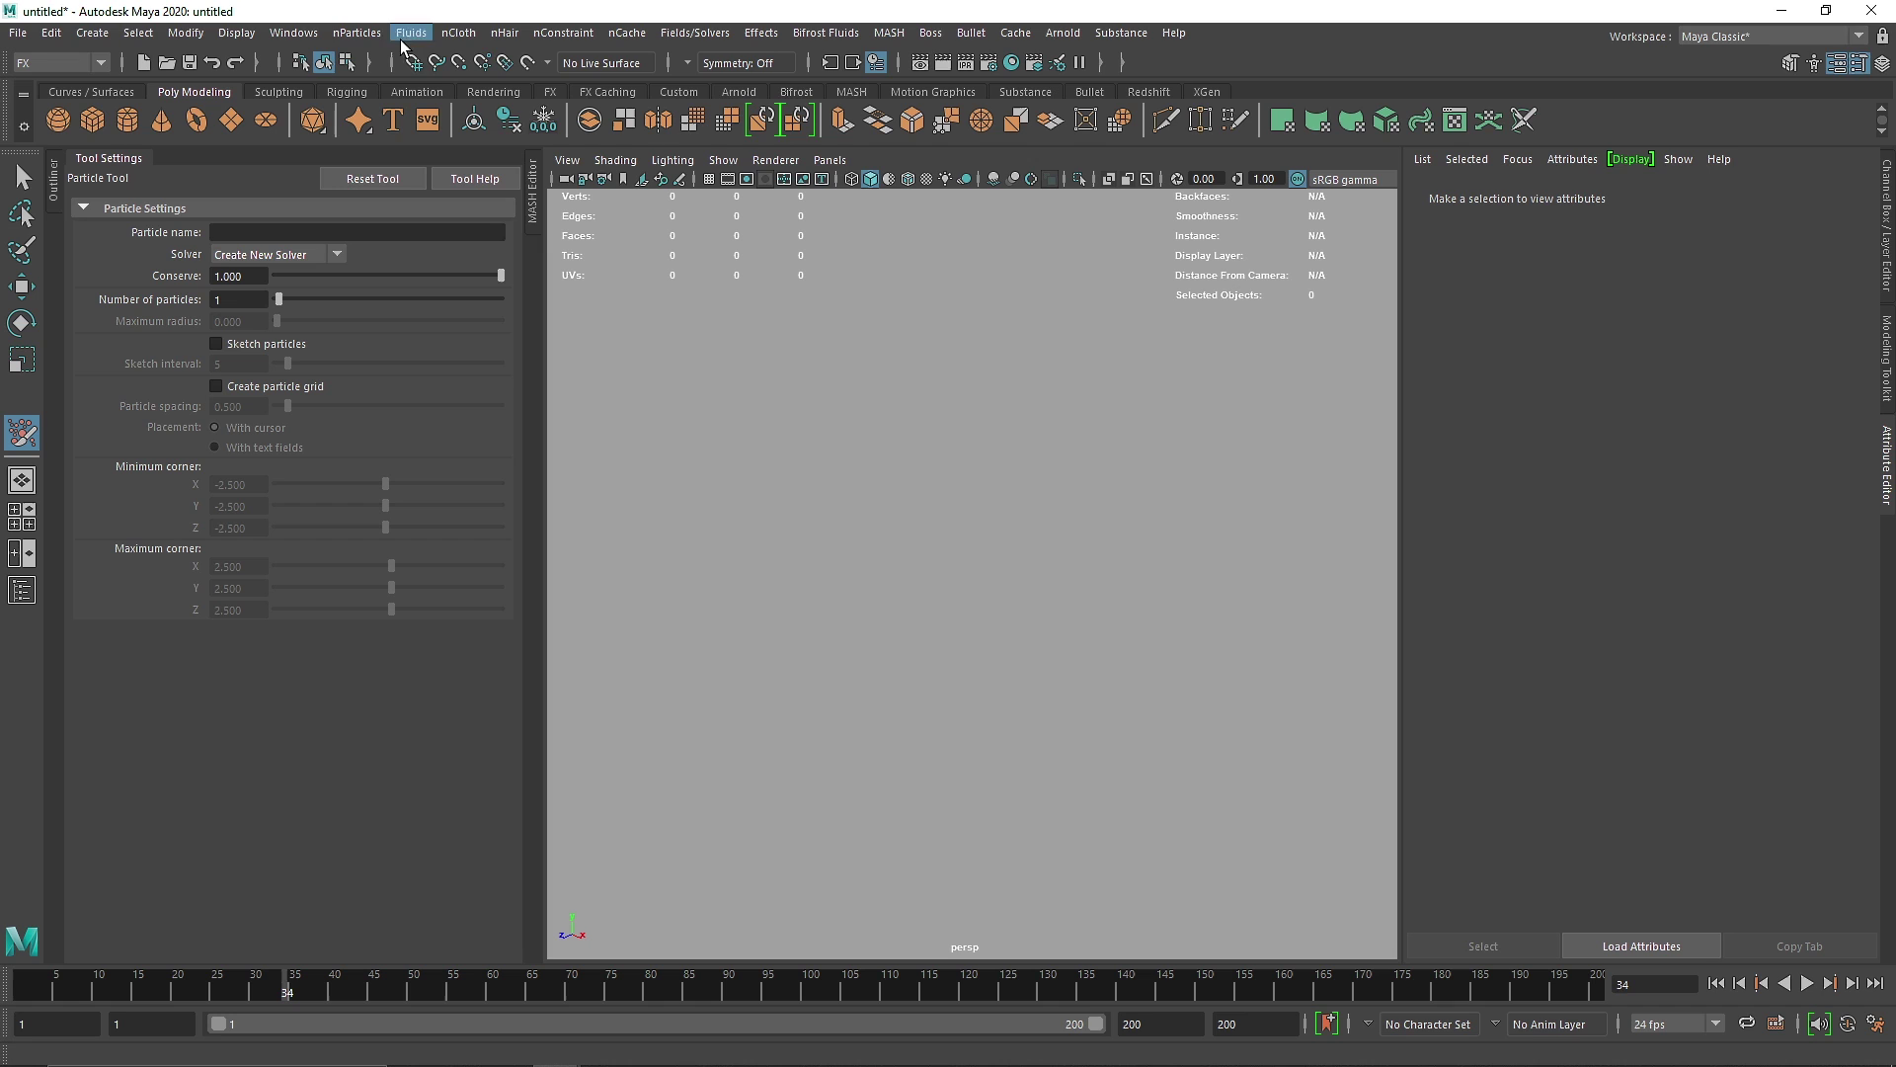
Create a two-point nParticle1 and inspect nucleus1 (gravity 9.800) before hiding the Outliner.
click(999, 453)
click(949, 475)
key(Return)
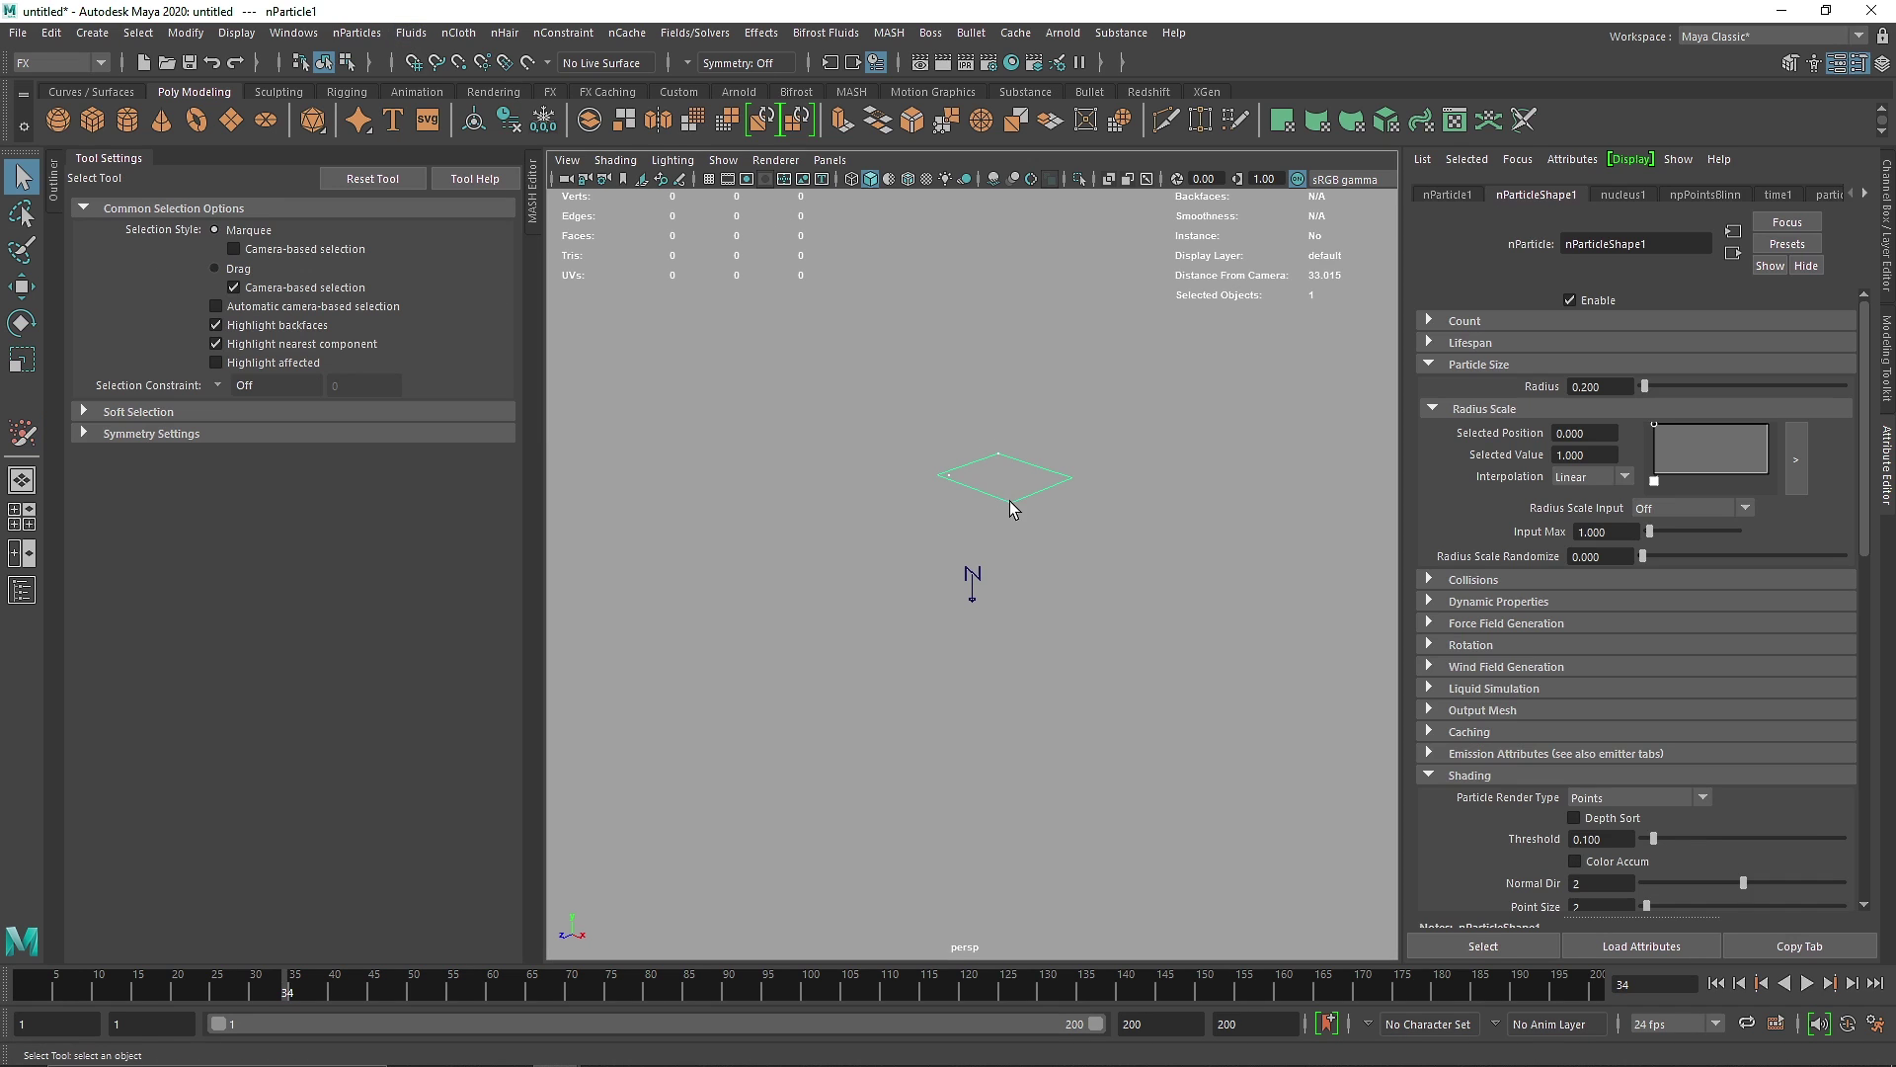
click(56, 178)
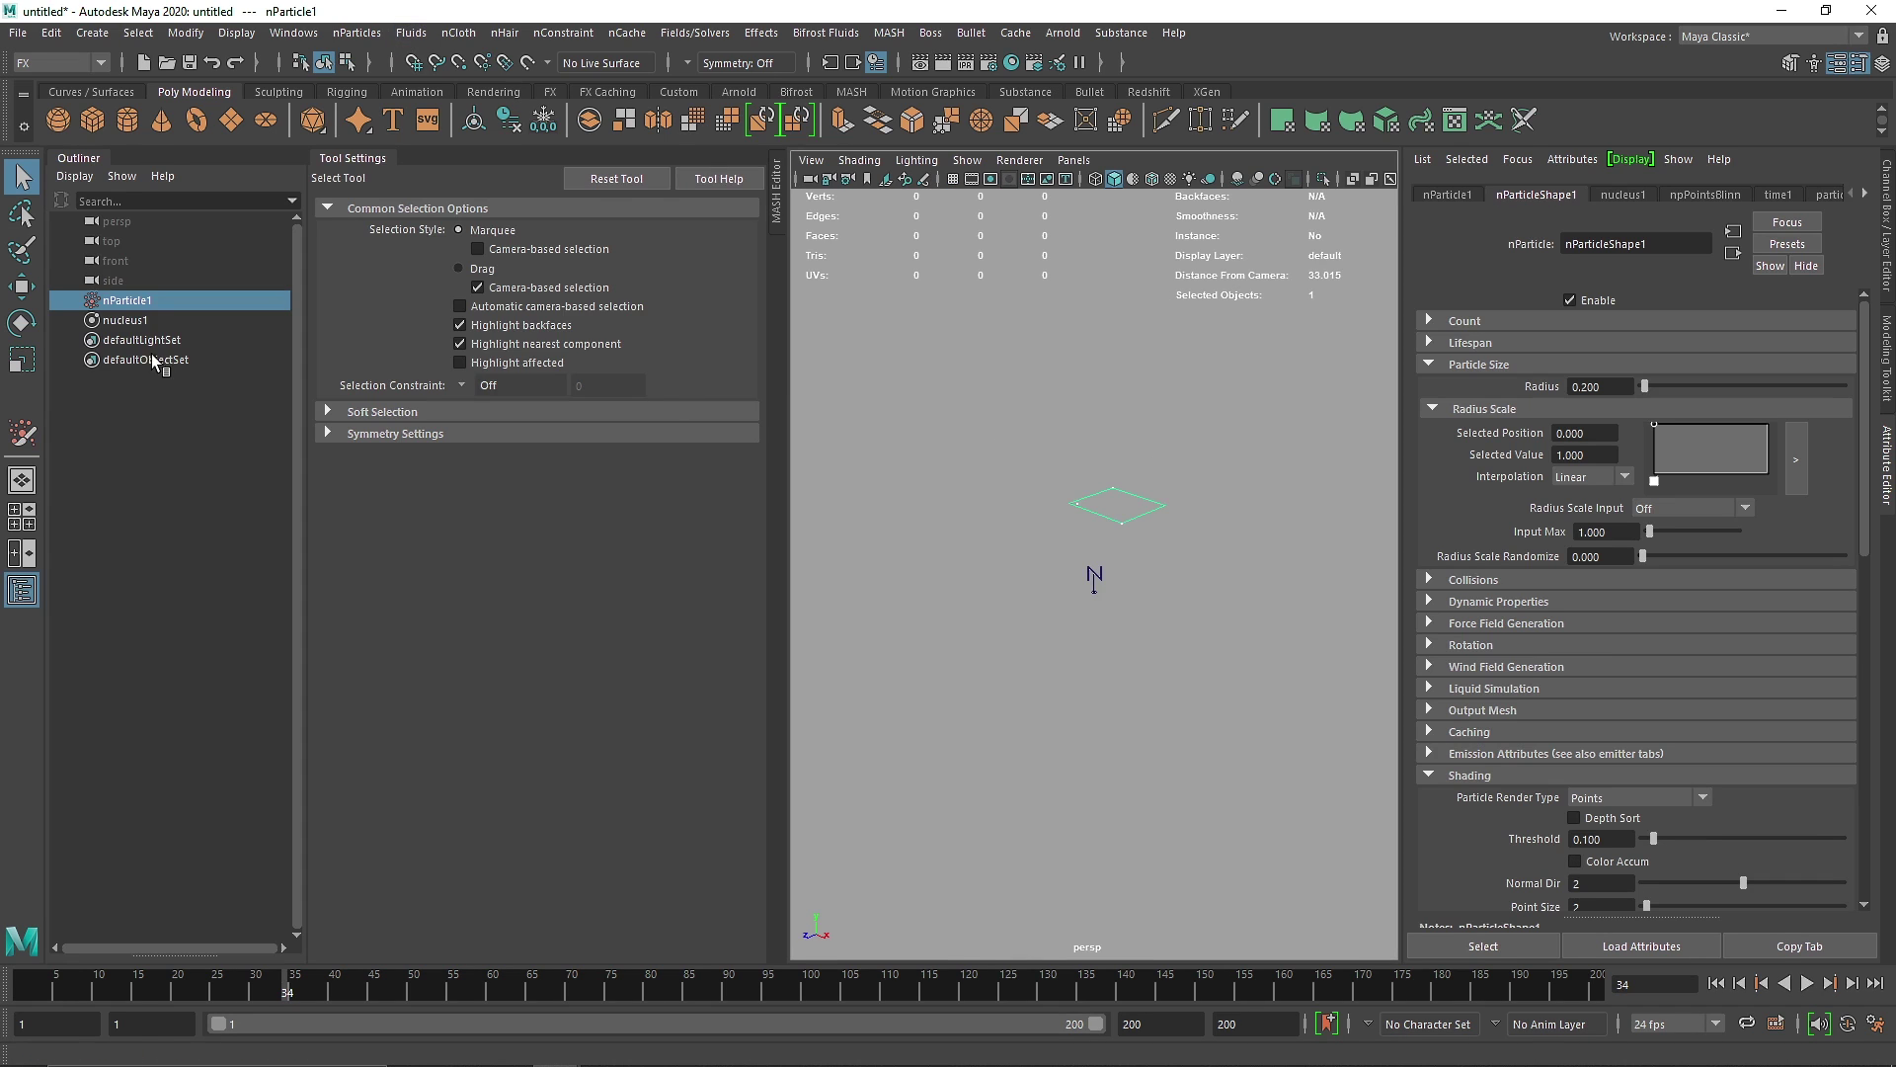
click(126, 319)
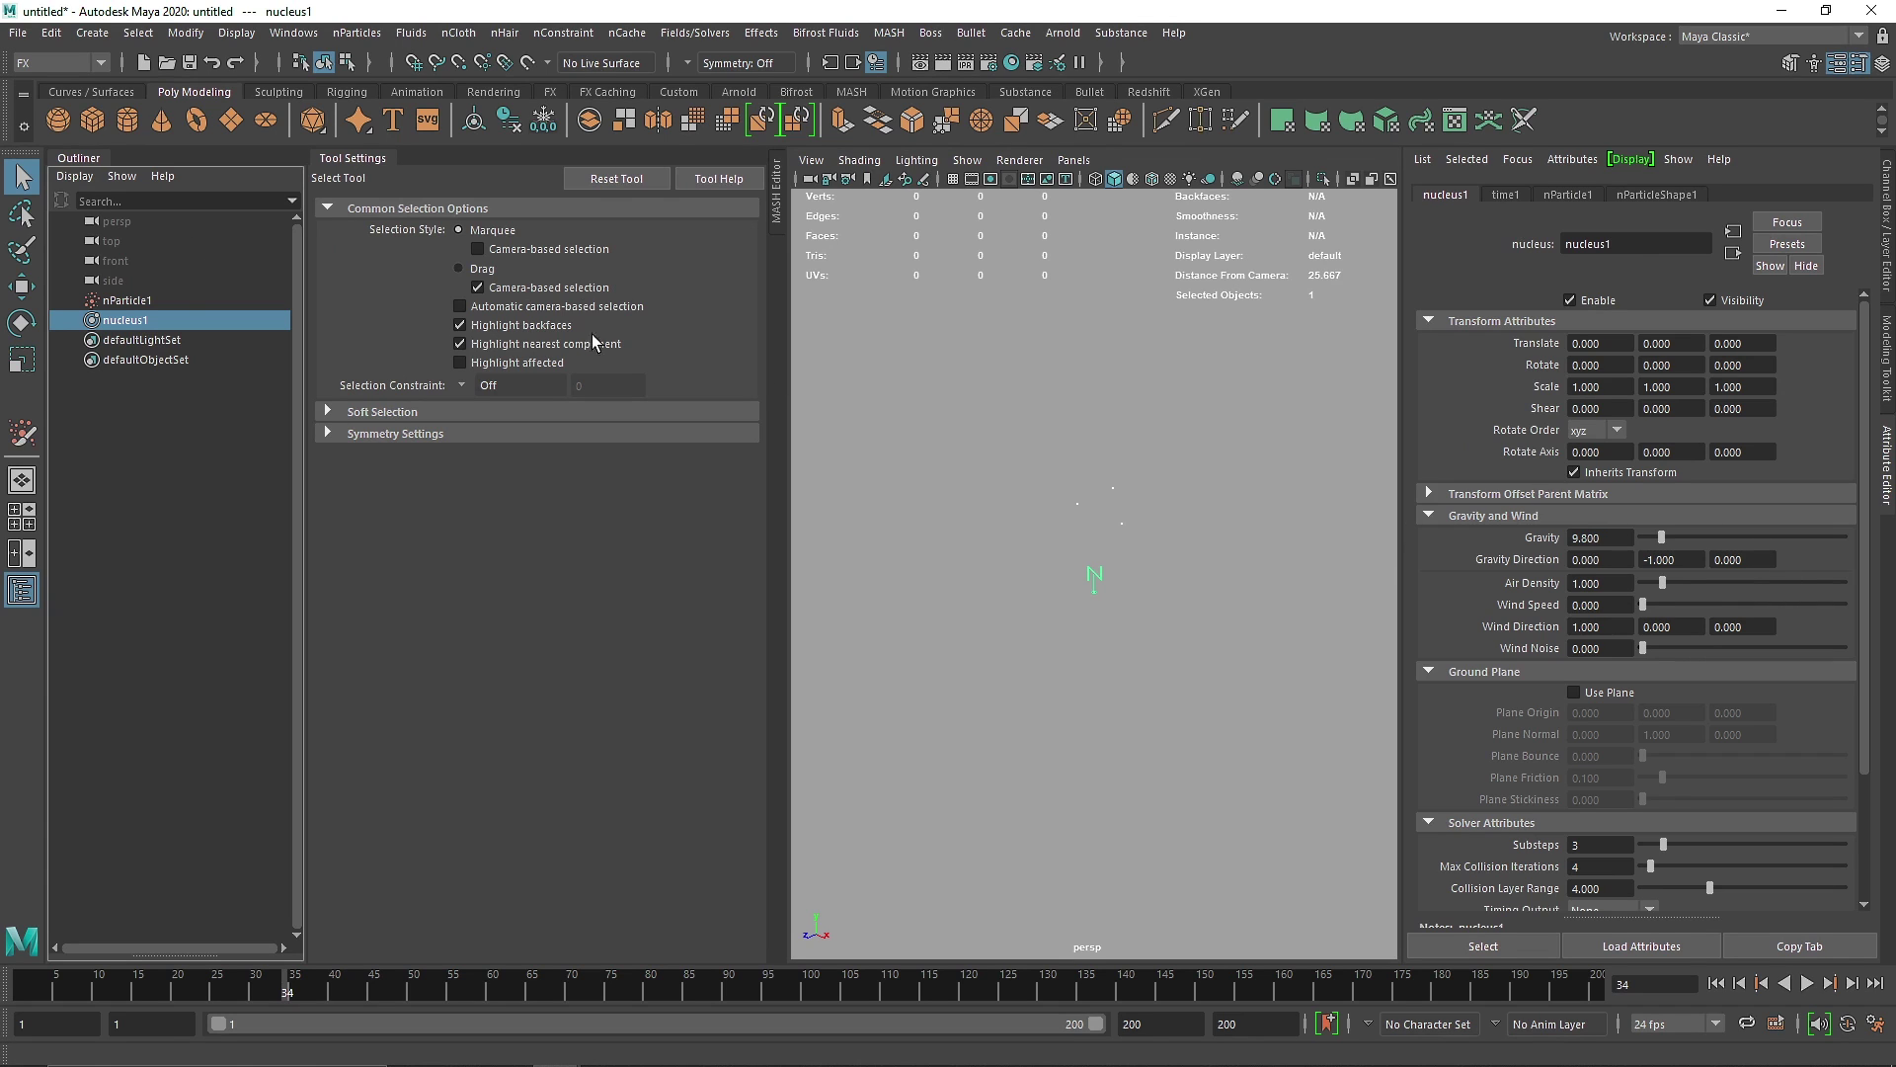
click(78, 158)
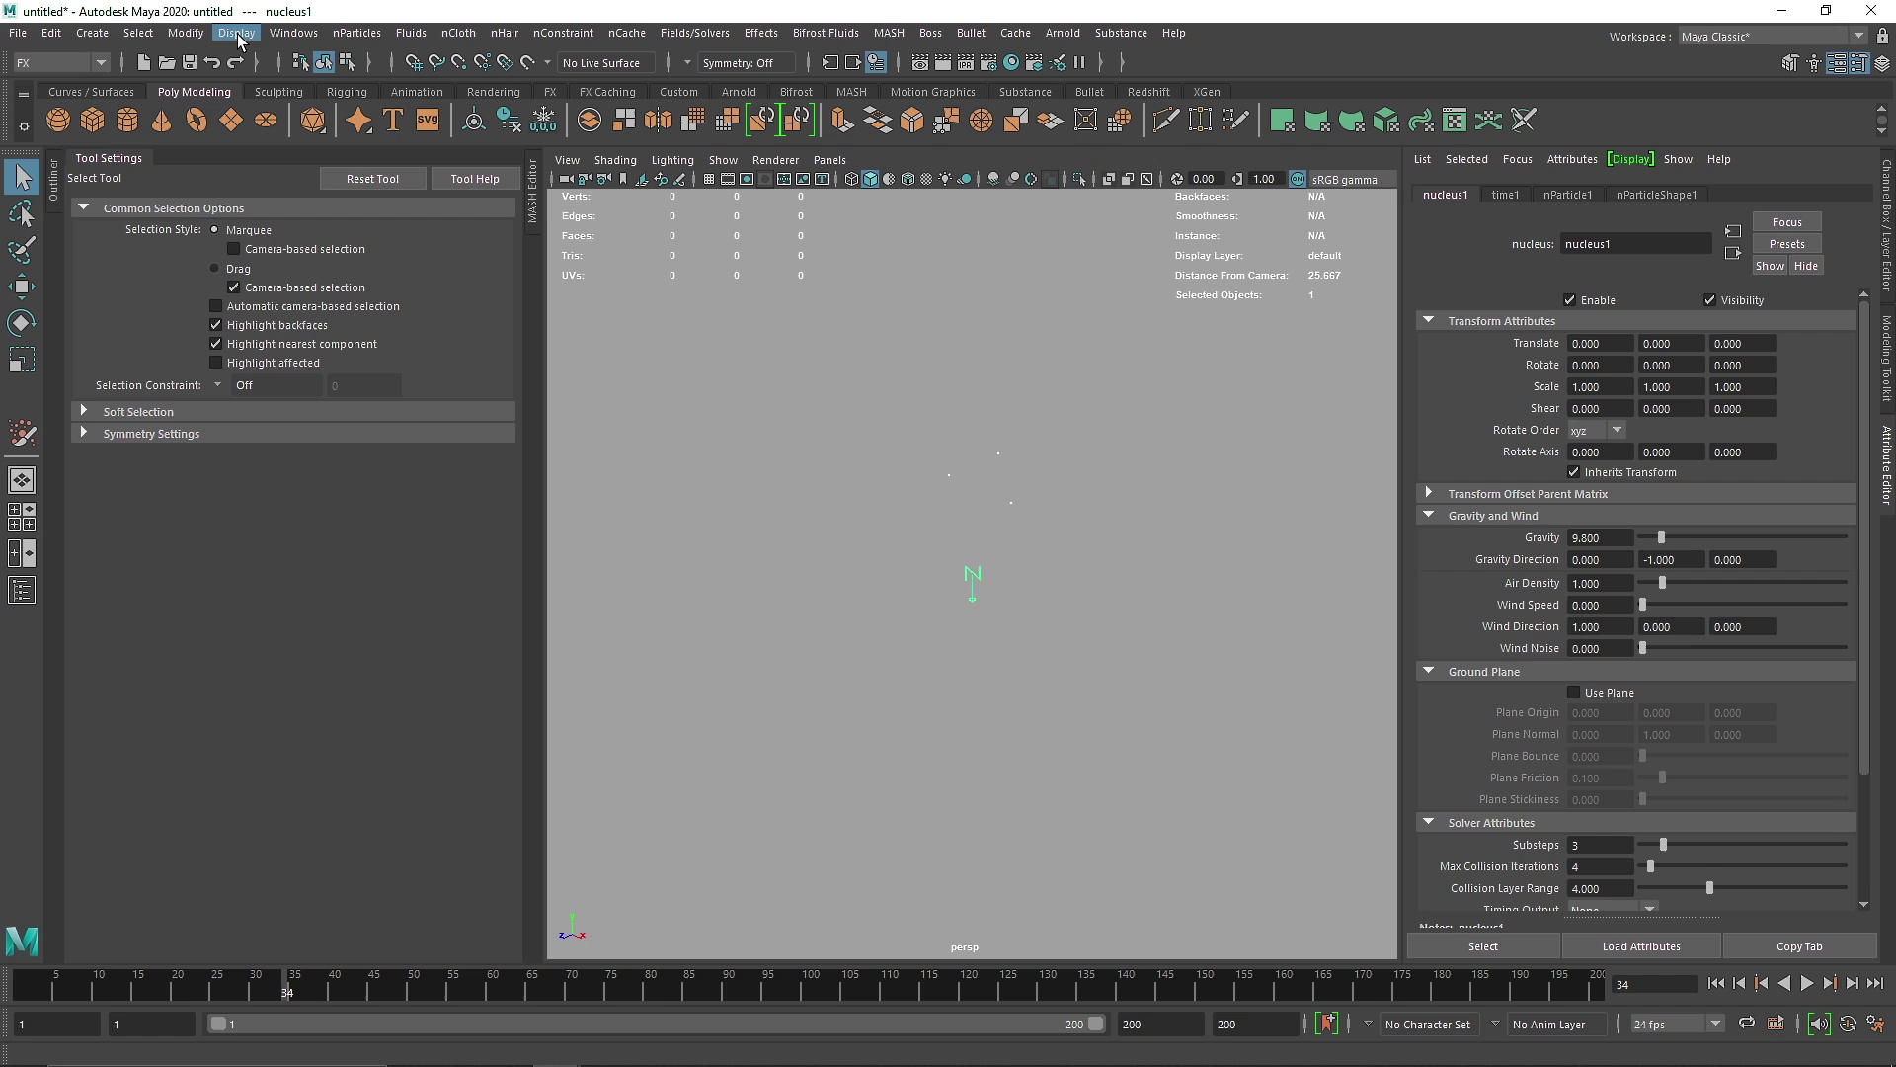
Restart the nParticle Tool and set its Solver dropdown to the existing nucleus1.
click(357, 32)
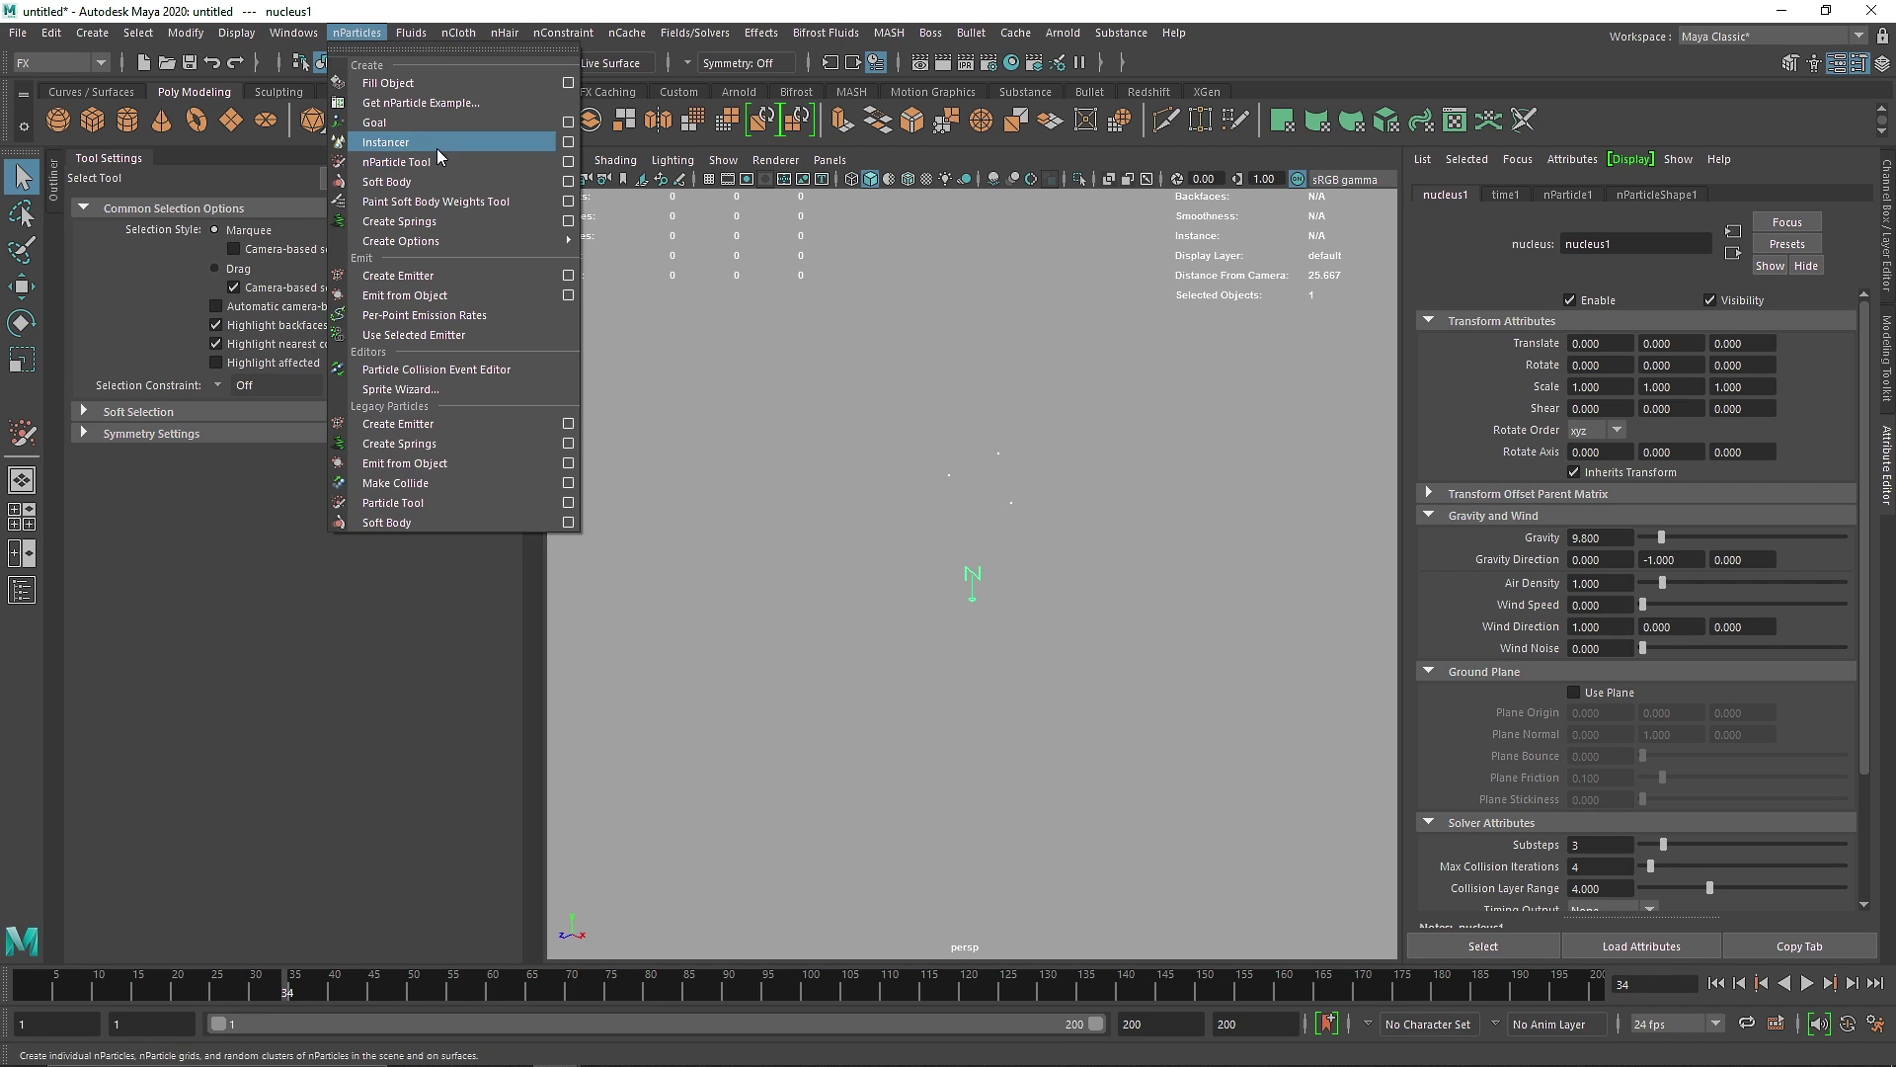
click(376, 166)
click(259, 255)
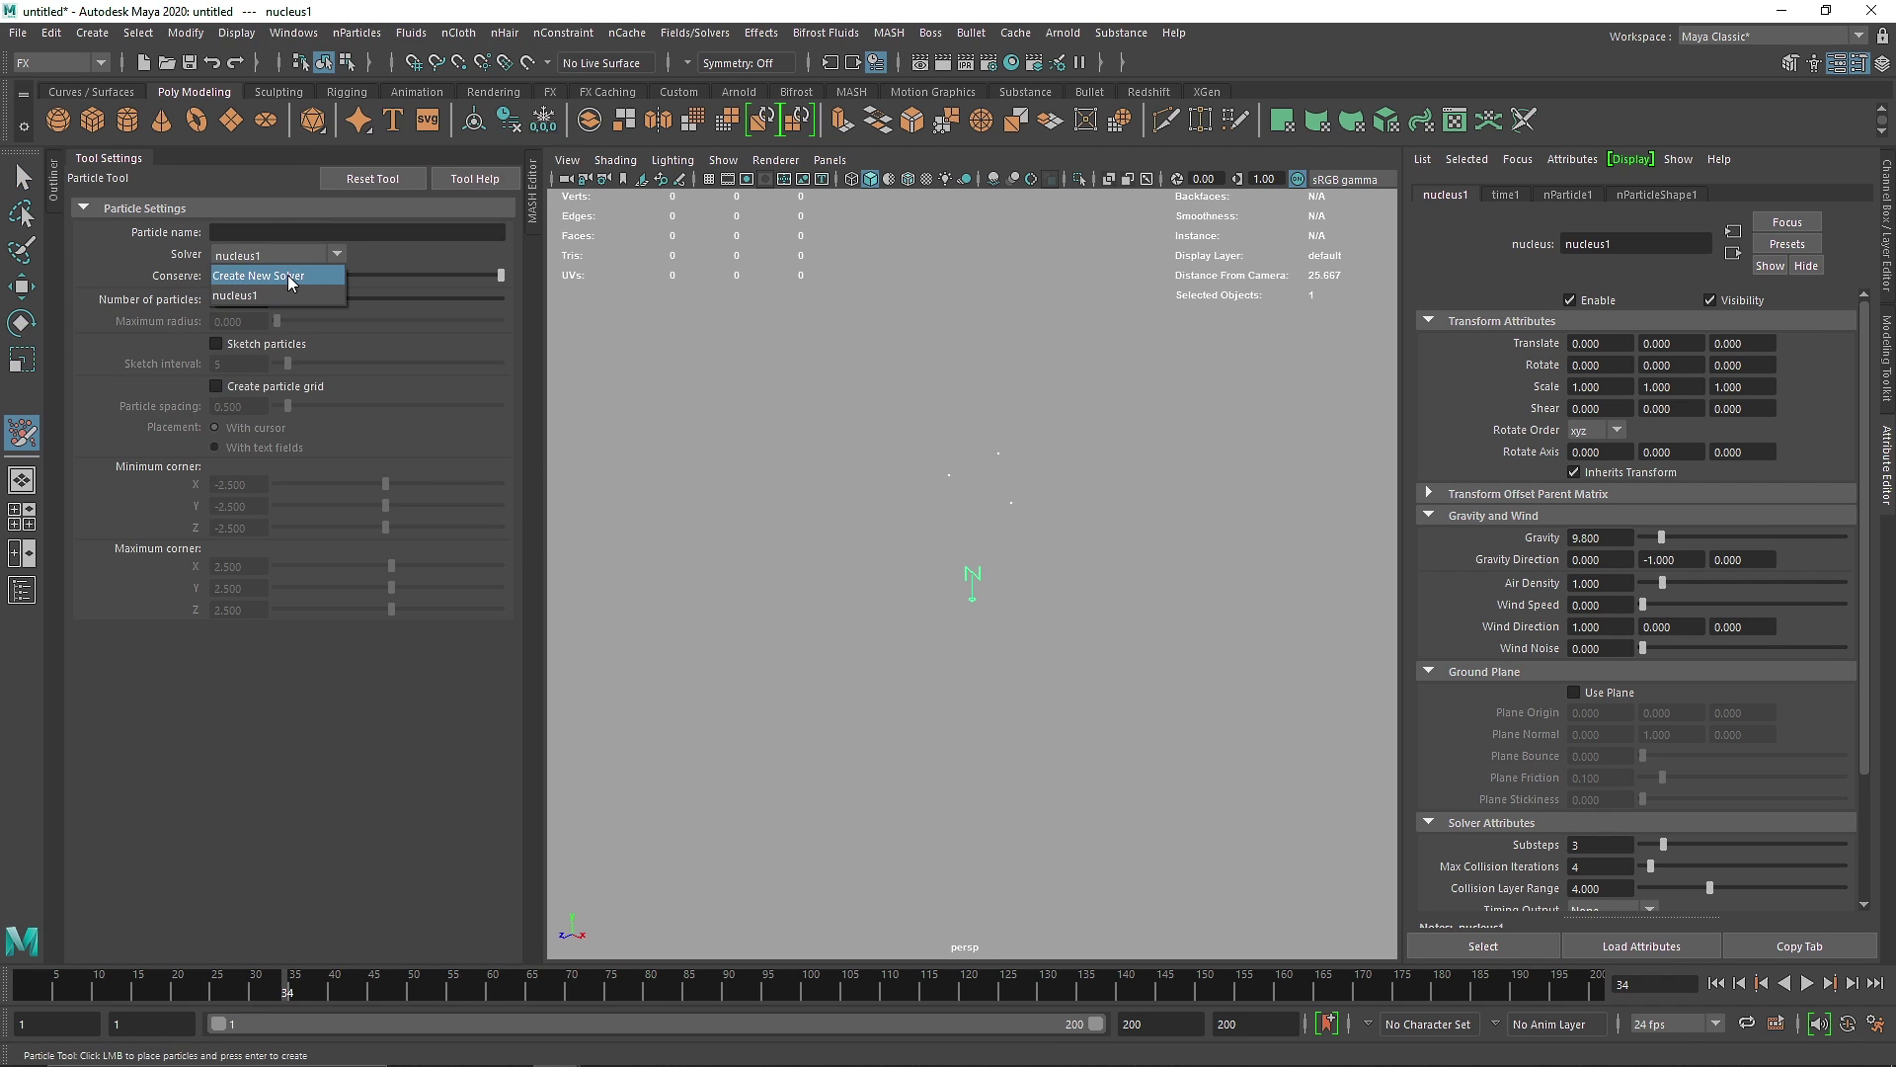
click(296, 276)
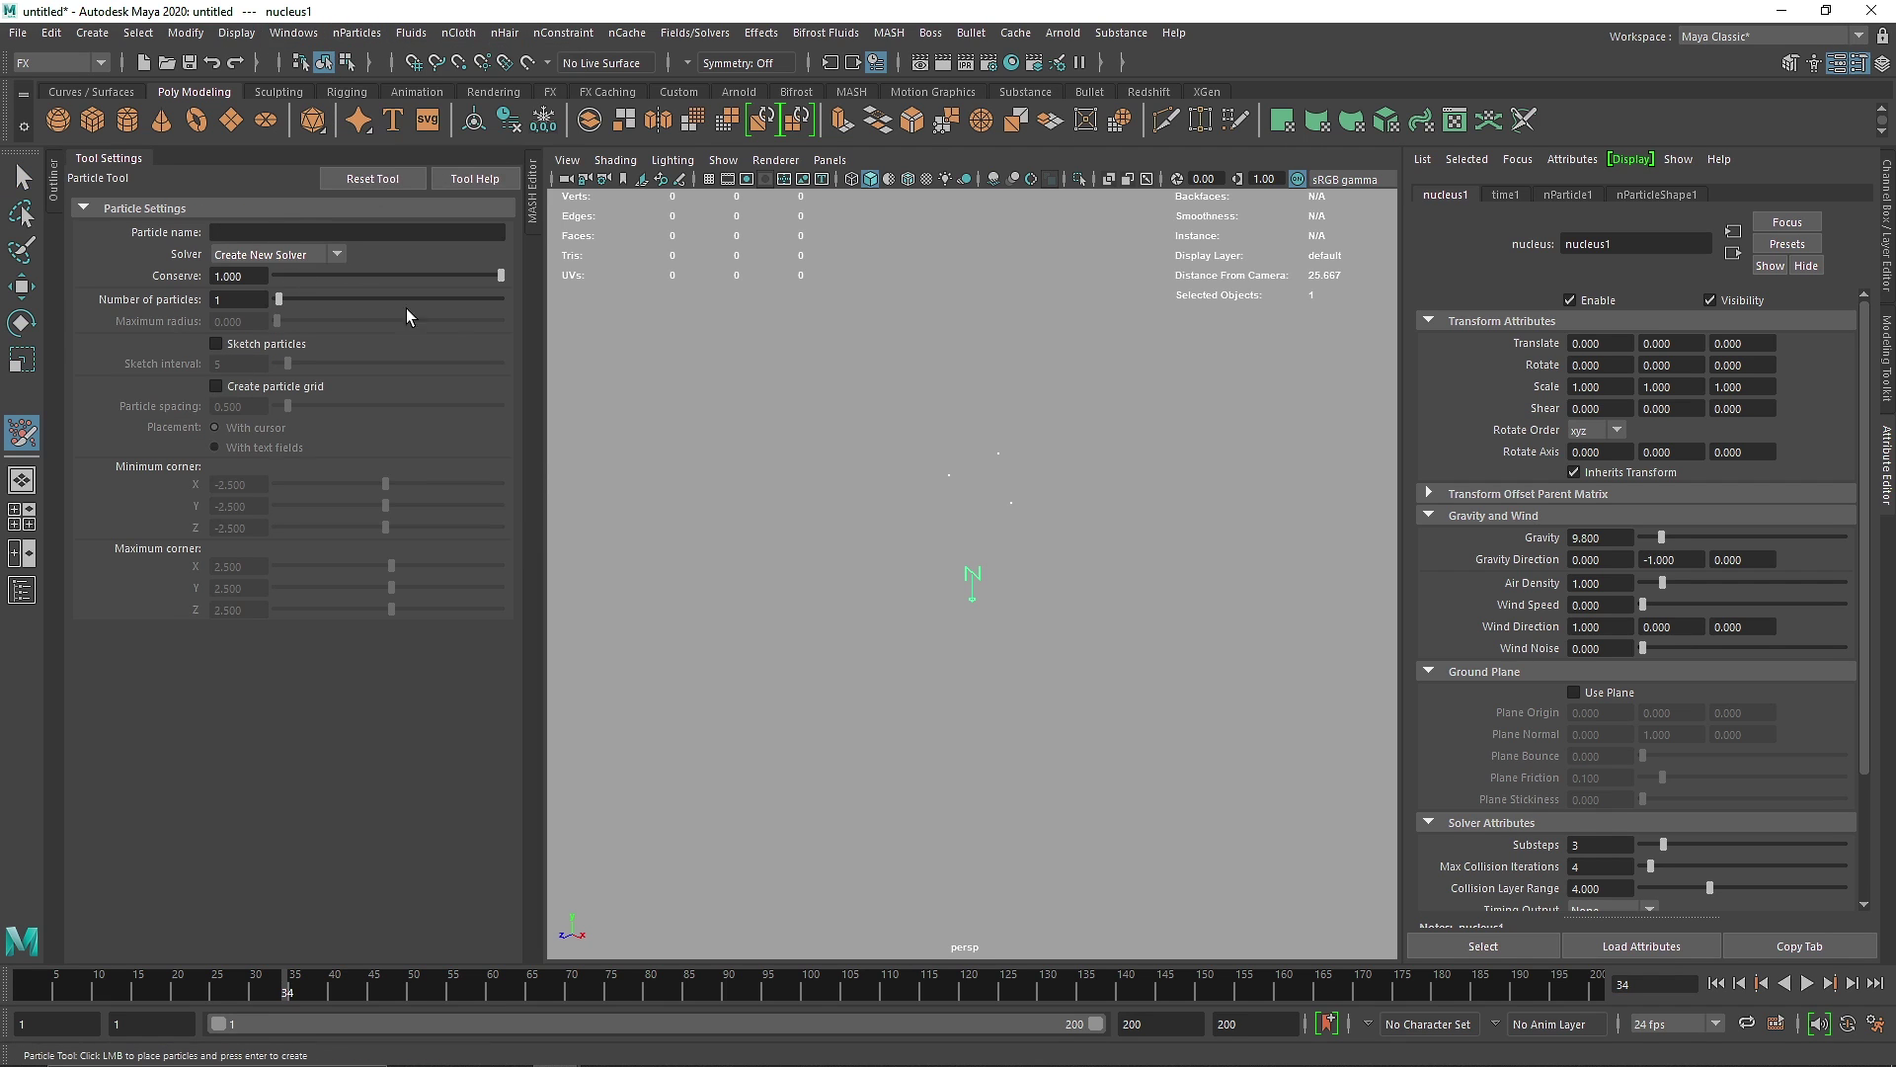
click(256, 259)
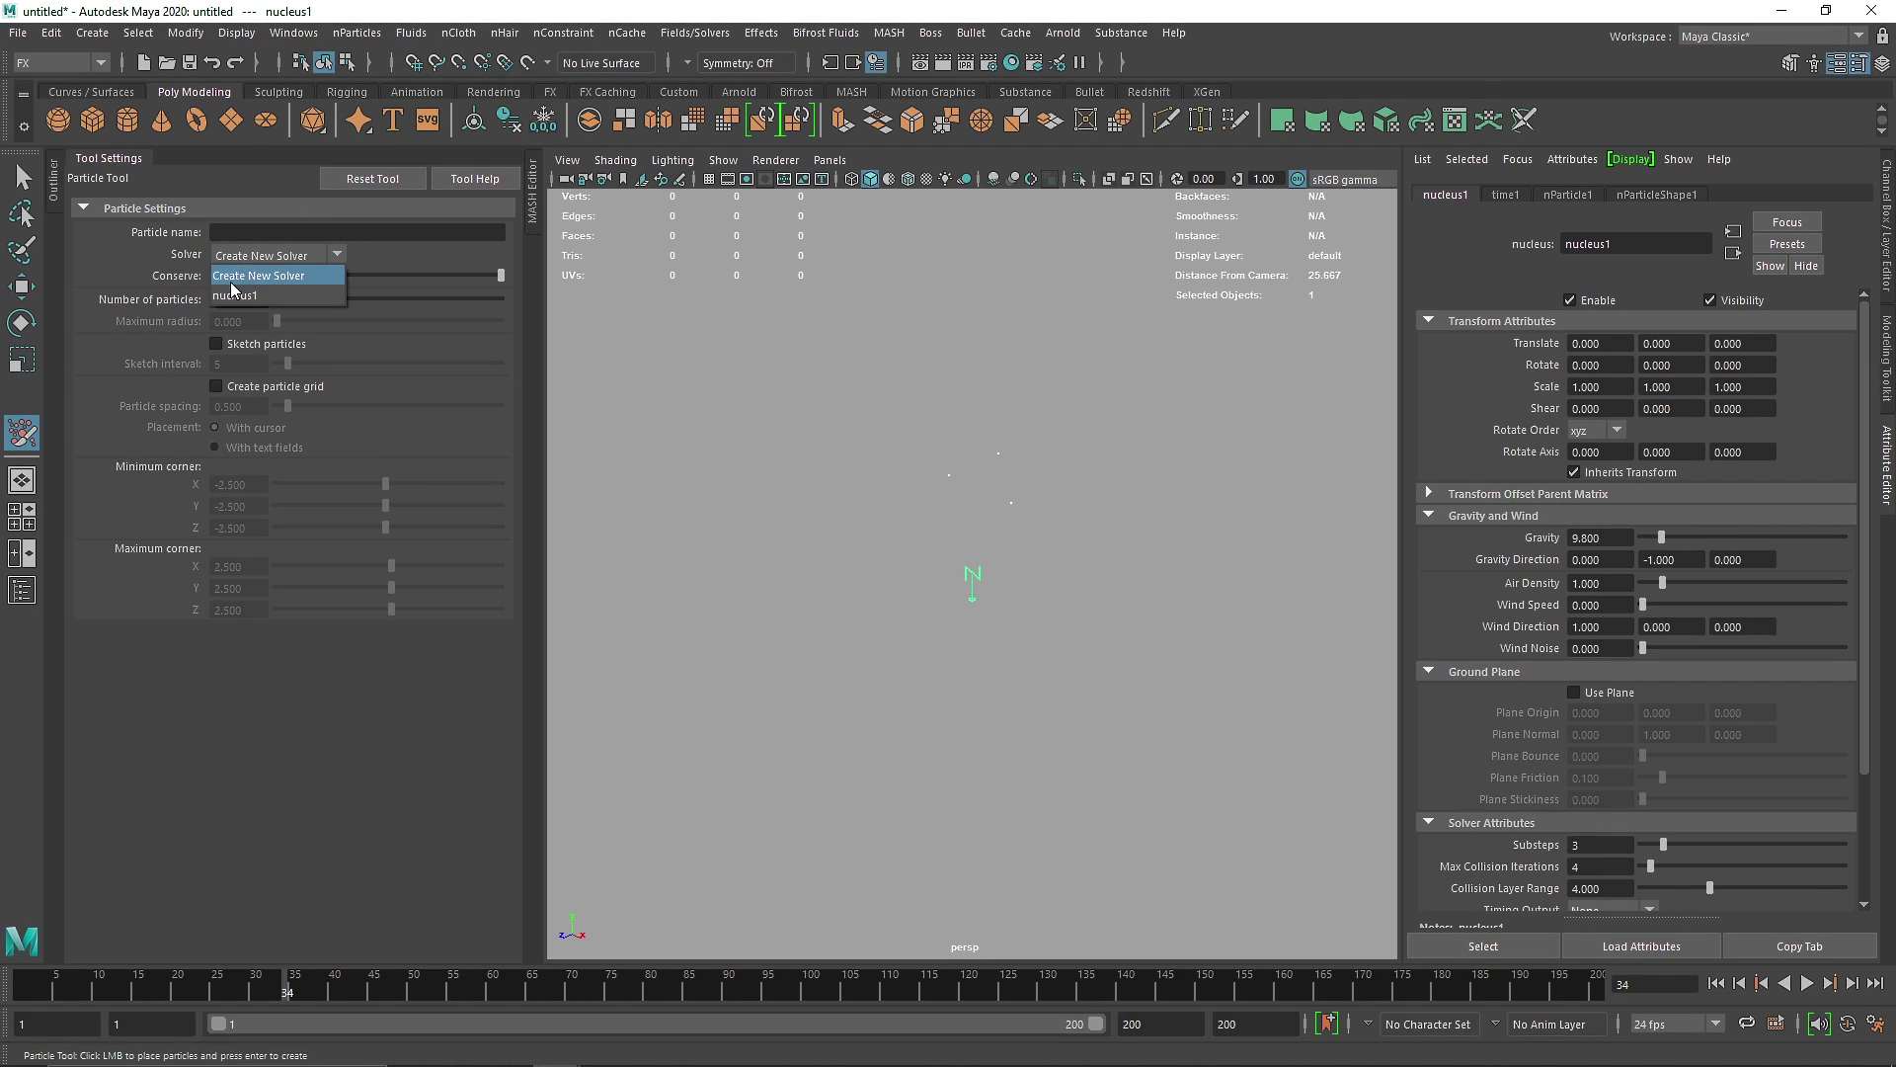
click(299, 294)
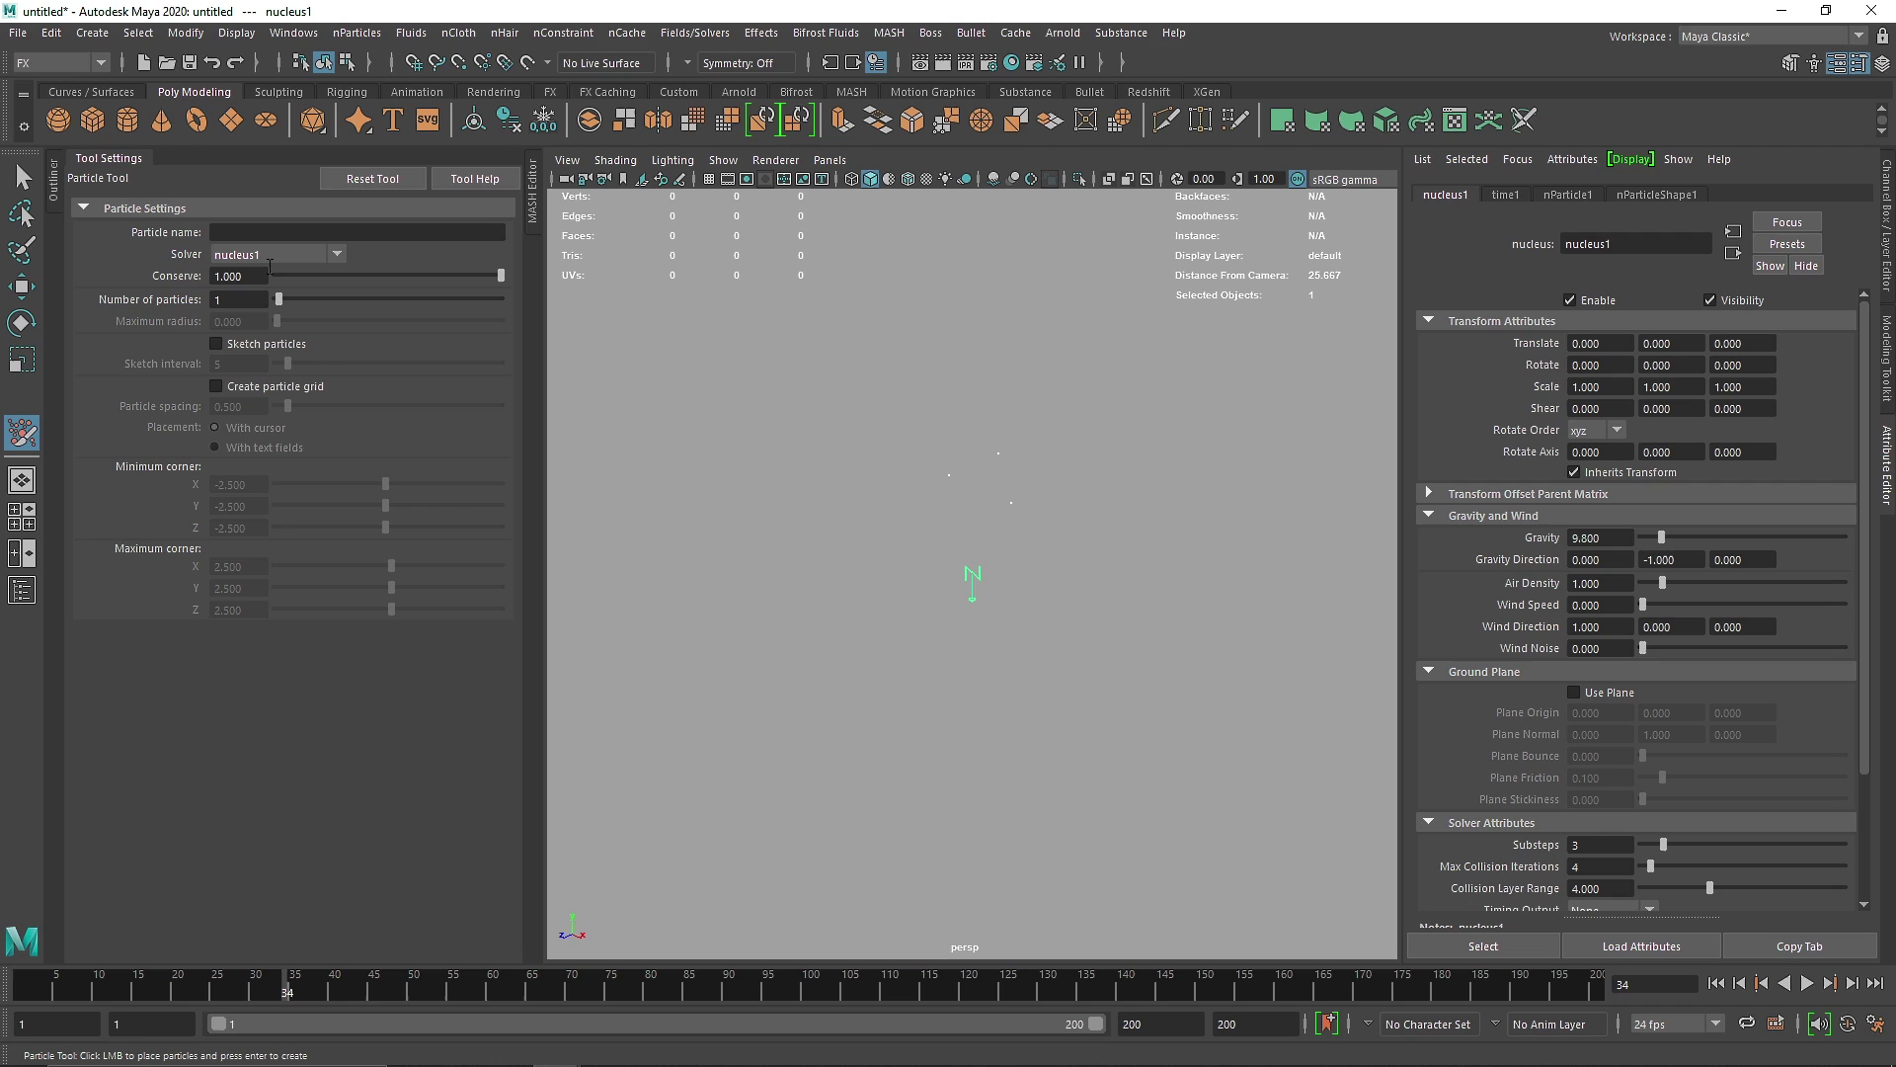
Keep Conserve at 1.000 and set Number of particles to 200.
double_click(237, 276)
text(1.000)
key(Tab)
text(100)
key(Return)
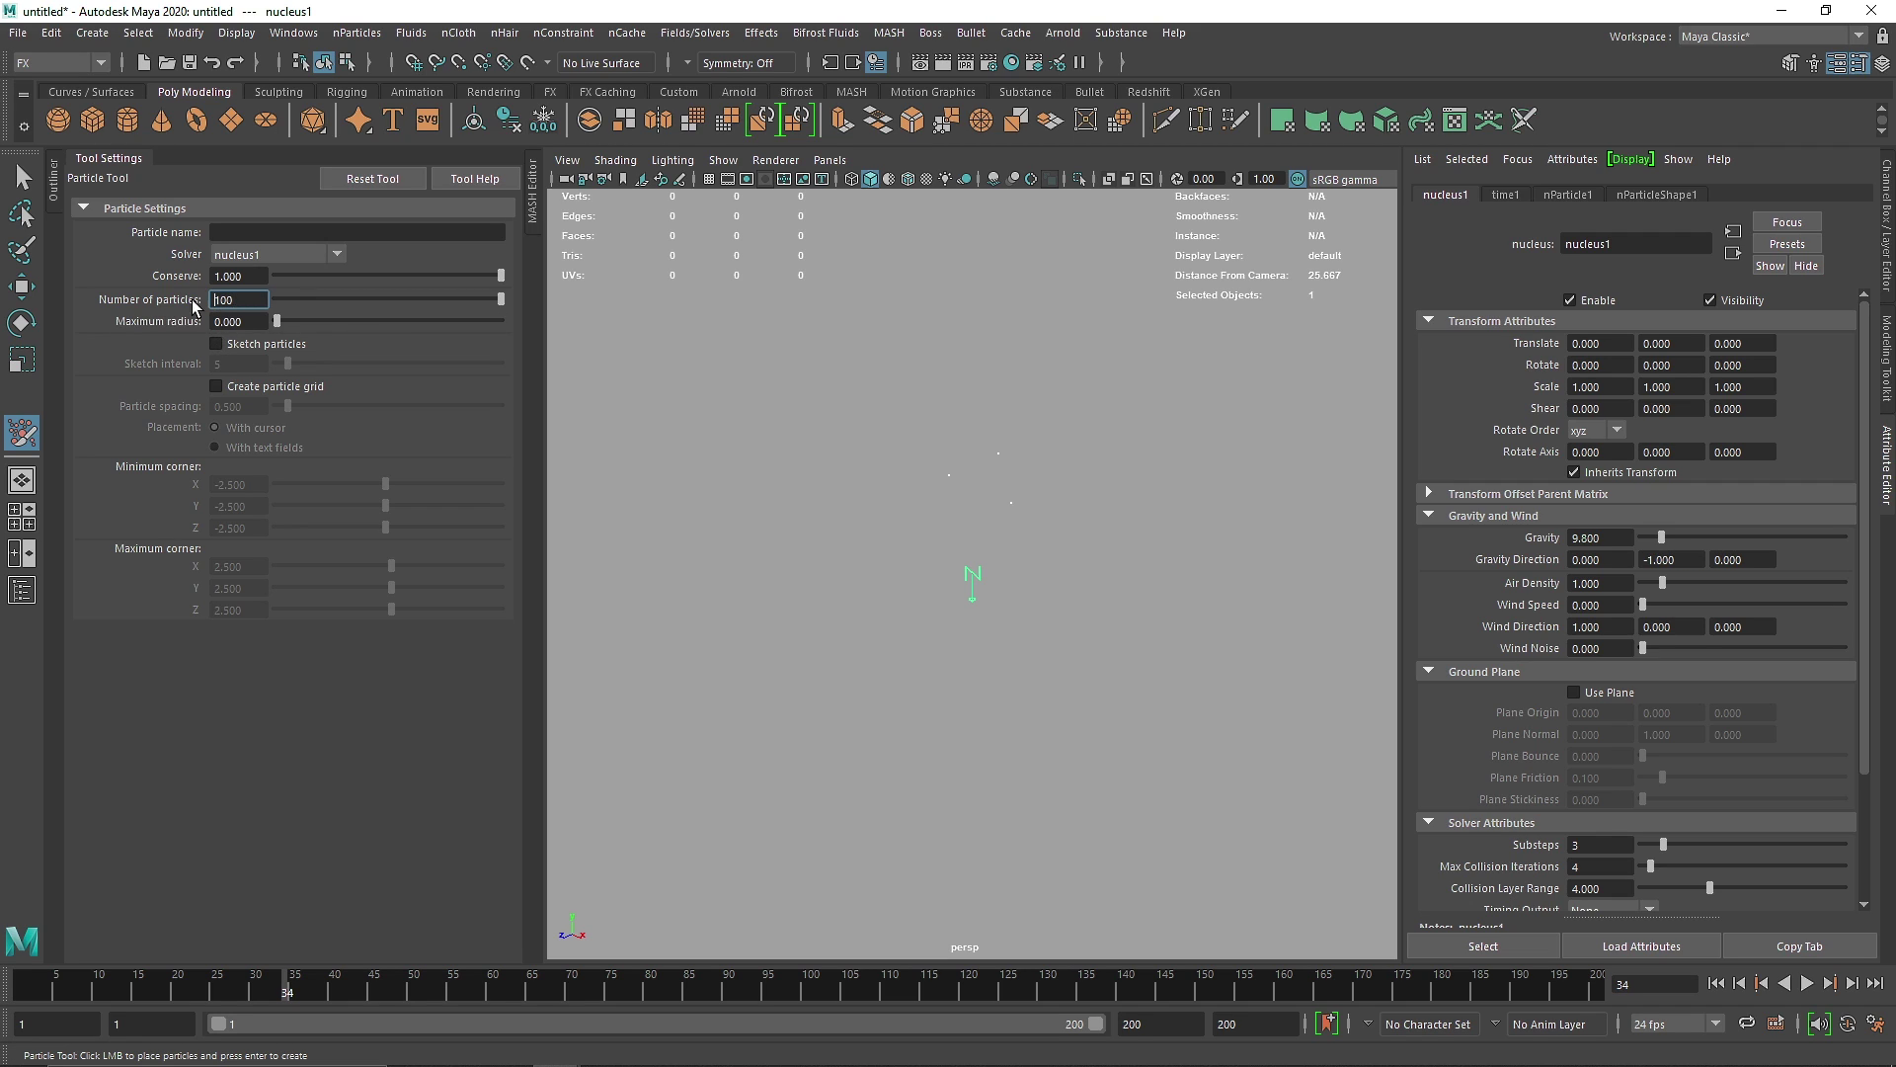
text(2)
click(246, 276)
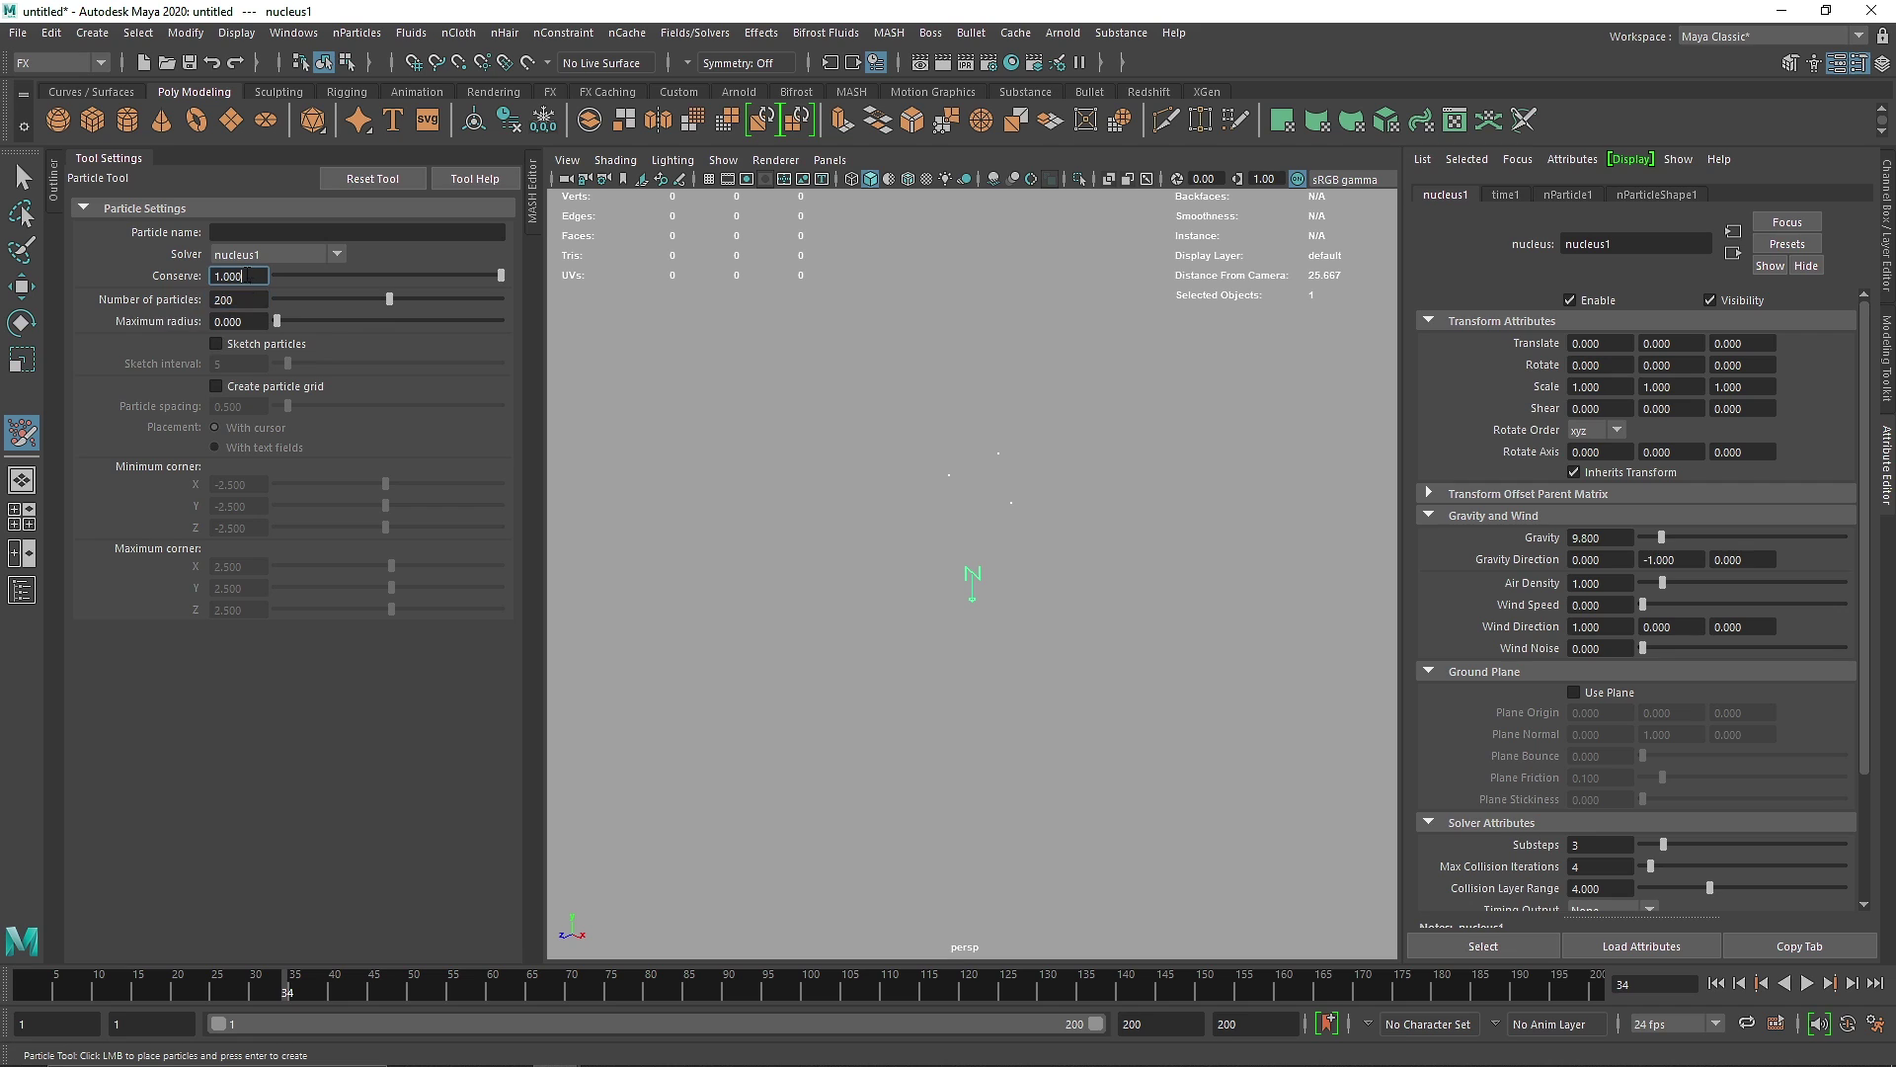
Place a batch of particles around the nucleus icon.
click(891, 520)
click(910, 591)
click(912, 574)
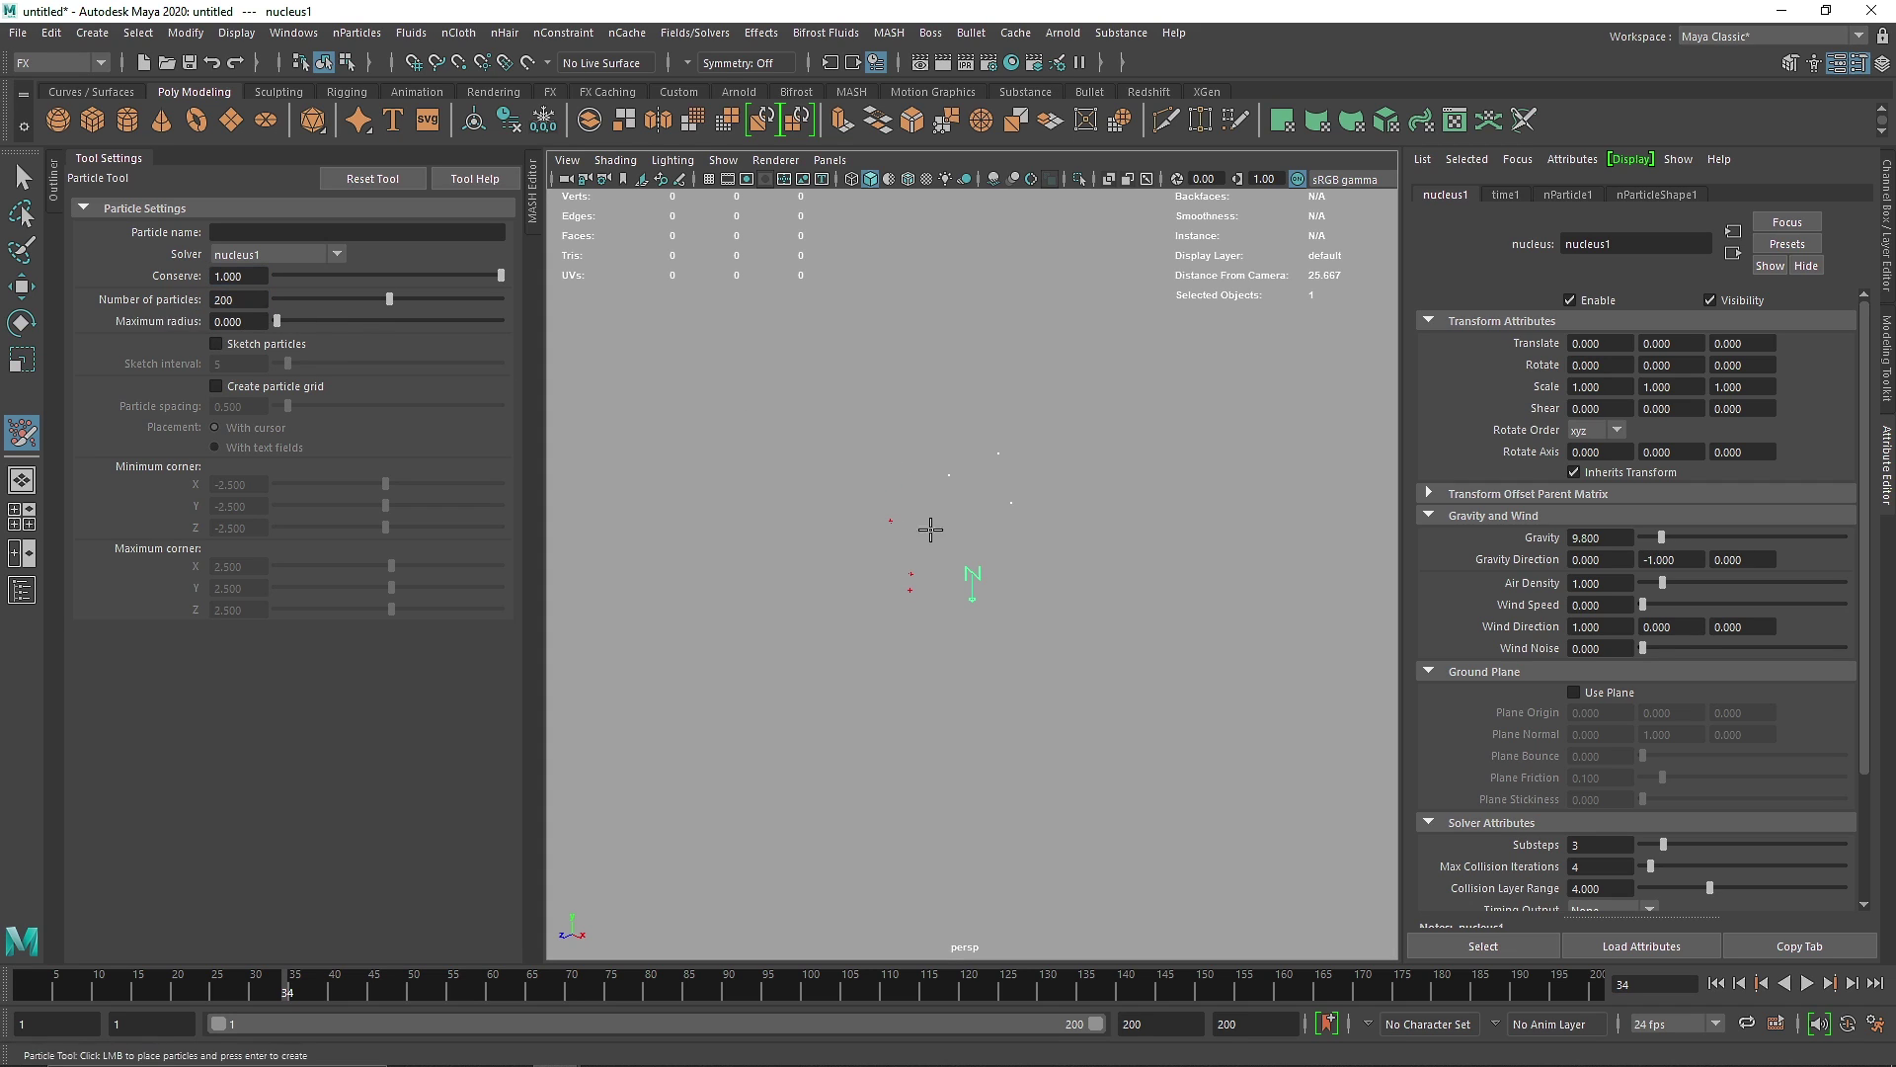
click(1000, 572)
click(1045, 629)
click(908, 613)
click(962, 430)
click(1058, 558)
click(1100, 620)
click(1037, 616)
click(909, 473)
click(970, 536)
click(931, 535)
Scatter further particles around the nucleus icon and above-right of it.
click(840, 535)
click(915, 555)
click(914, 621)
click(941, 635)
click(980, 659)
click(962, 651)
click(1042, 508)
click(1010, 453)
click(993, 364)
click(960, 378)
click(903, 461)
click(947, 606)
Enable Sketch particles and draw a curved stroke, S-shaped loops, and a lower stroke.
click(258, 346)
mouse_move(952, 389)
mouse_down()
mouse_move(839, 413)
mouse_move(888, 594)
mouse_move(783, 620)
mouse_move(754, 444)
mouse_up()
drag(613, 478, 620, 538)
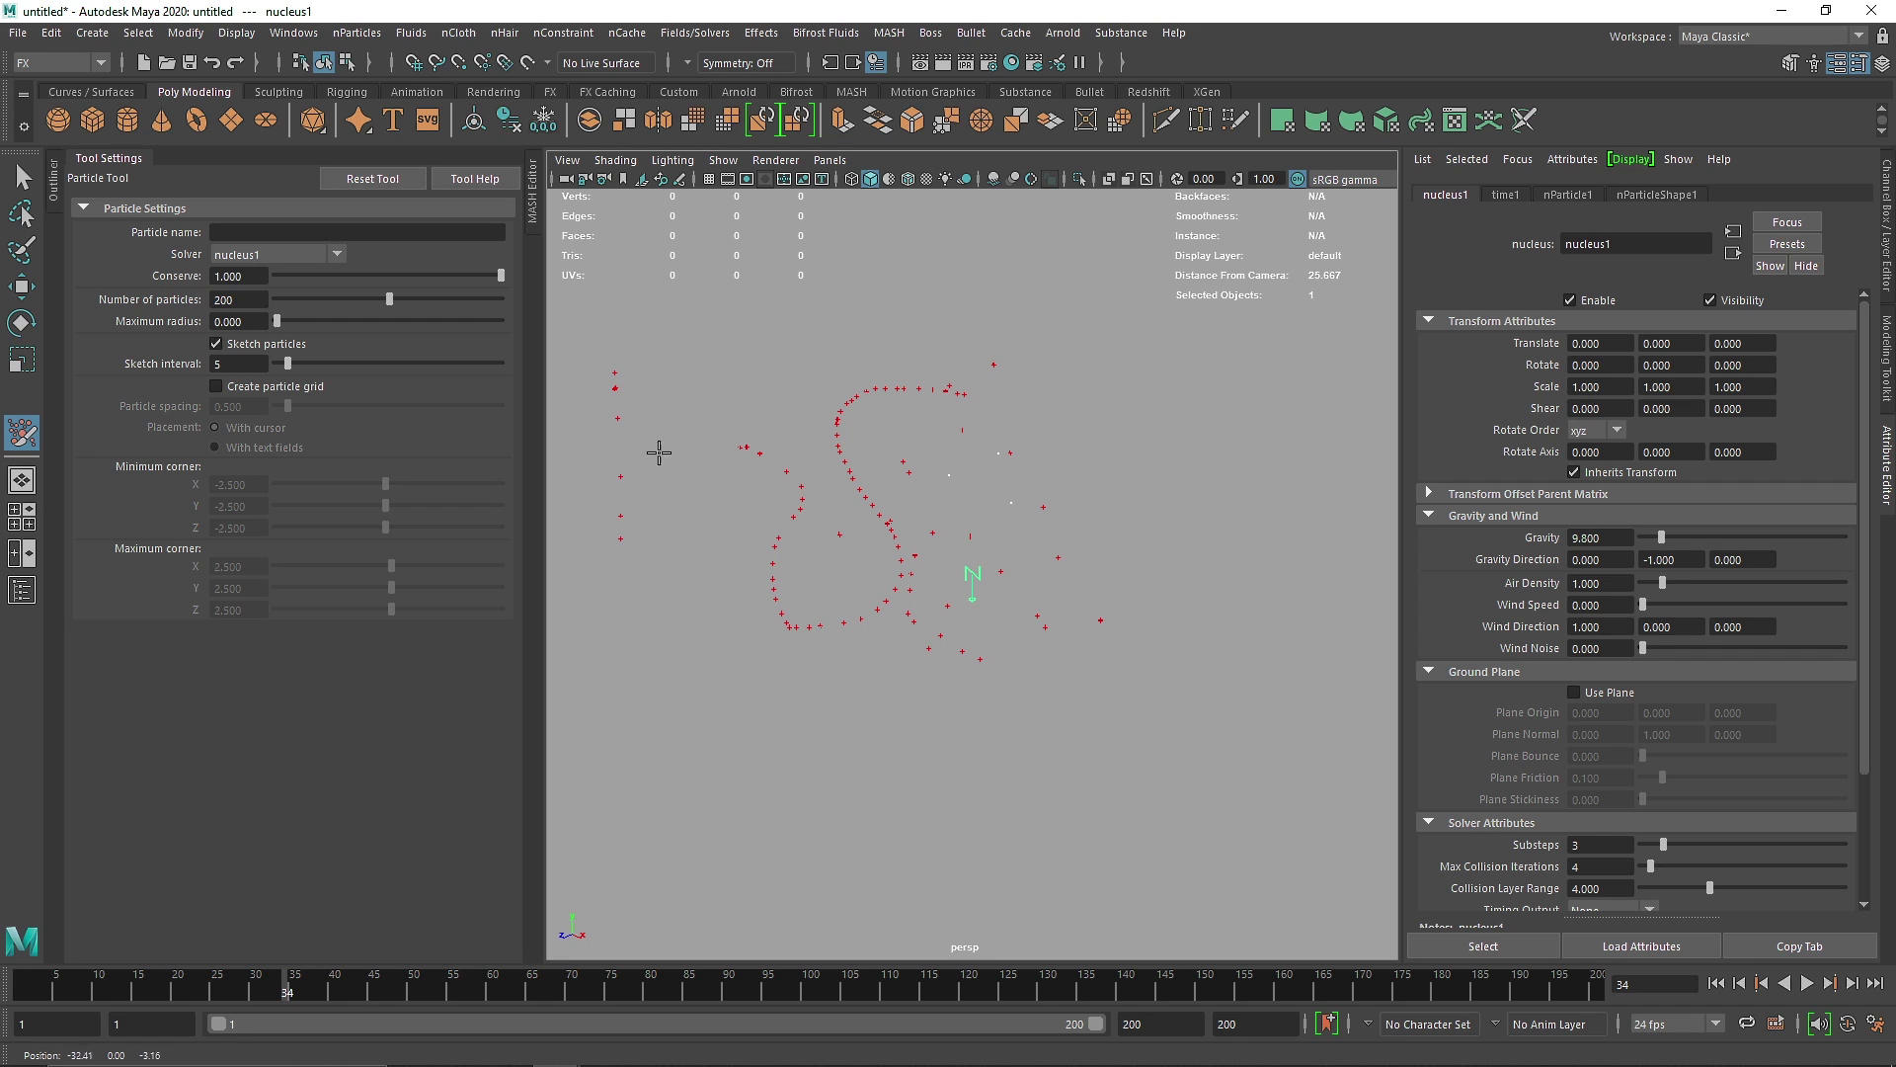
mouse_move(659, 453)
mouse_down()
mouse_move(734, 385)
mouse_move(764, 439)
mouse_move(799, 451)
mouse_move(801, 555)
mouse_up()
mouse_move(646, 861)
mouse_down()
mouse_move(655, 768)
mouse_move(754, 785)
mouse_move(803, 869)
mouse_move(807, 794)
mouse_move(822, 844)
mouse_move(886, 771)
mouse_move(942, 801)
mouse_move(927, 883)
mouse_move(1036, 738)
mouse_move(998, 795)
mouse_move(1020, 742)
mouse_move(1048, 778)
mouse_up()
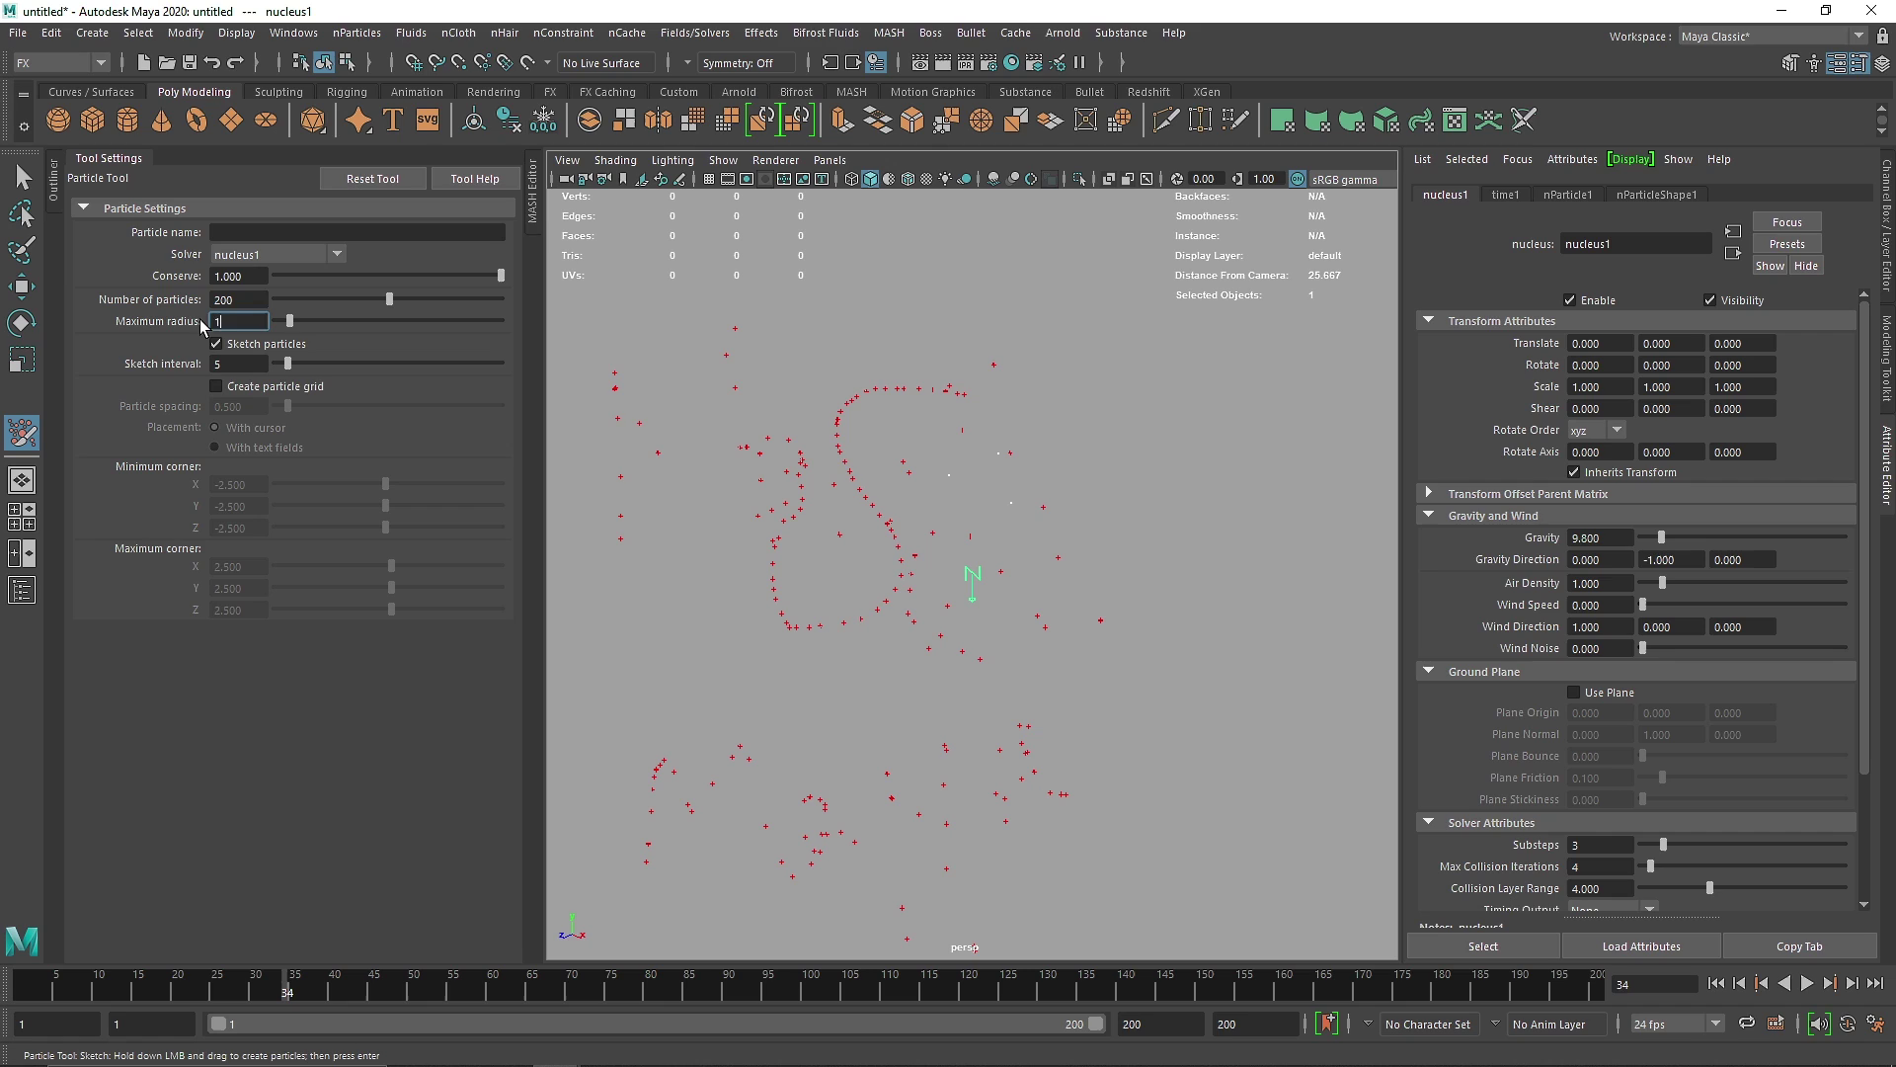
Confirm a maximum radius of 1 and sketch particle clouds toward the lower left.
key(Return)
click(1044, 301)
mouse_move(1028, 304)
mouse_down()
mouse_move(927, 326)
mouse_move(927, 387)
mouse_move(1084, 483)
mouse_move(1127, 578)
mouse_move(1104, 635)
mouse_move(981, 669)
mouse_move(838, 672)
mouse_move(759, 720)
mouse_move(765, 782)
mouse_move(810, 798)
mouse_move(916, 751)
mouse_move(1125, 741)
mouse_move(1212, 704)
mouse_move(1238, 656)
mouse_move(942, 531)
mouse_move(732, 522)
mouse_move(667, 761)
mouse_move(699, 854)
mouse_move(747, 768)
mouse_move(760, 610)
mouse_move(873, 517)
mouse_move(962, 384)
mouse_move(1117, 328)
mouse_move(1364, 358)
mouse_move(1310, 552)
mouse_move(1271, 421)
mouse_move(1277, 719)
mouse_move(1195, 843)
mouse_move(905, 787)
mouse_move(596, 364)
mouse_move(701, 263)
mouse_move(1001, 318)
mouse_move(1029, 610)
mouse_move(816, 717)
mouse_move(783, 594)
mouse_move(1019, 567)
mouse_move(1083, 580)
mouse_move(1141, 412)
mouse_move(1019, 324)
mouse_move(747, 318)
mouse_up()
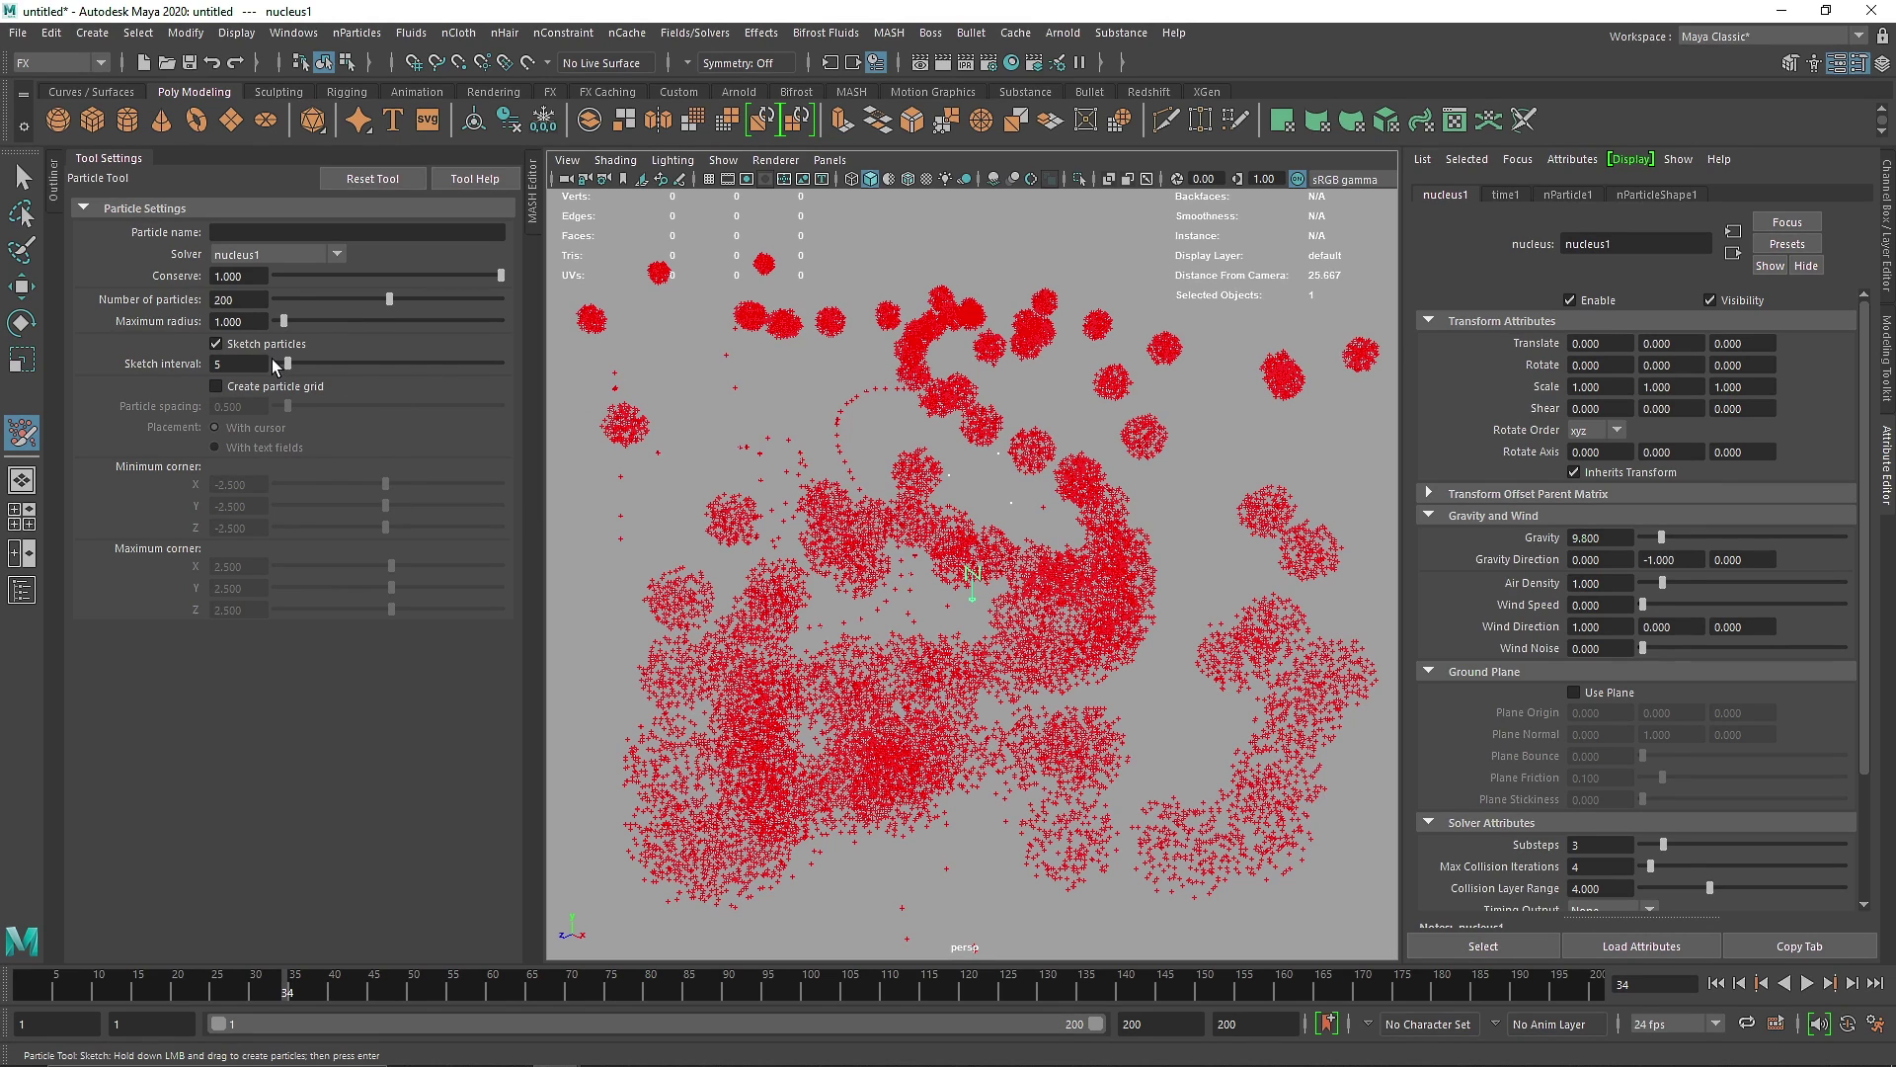
Widen the sketch interval and sketch clouds down the right side and across the top.
drag(287, 364, 330, 363)
click(729, 351)
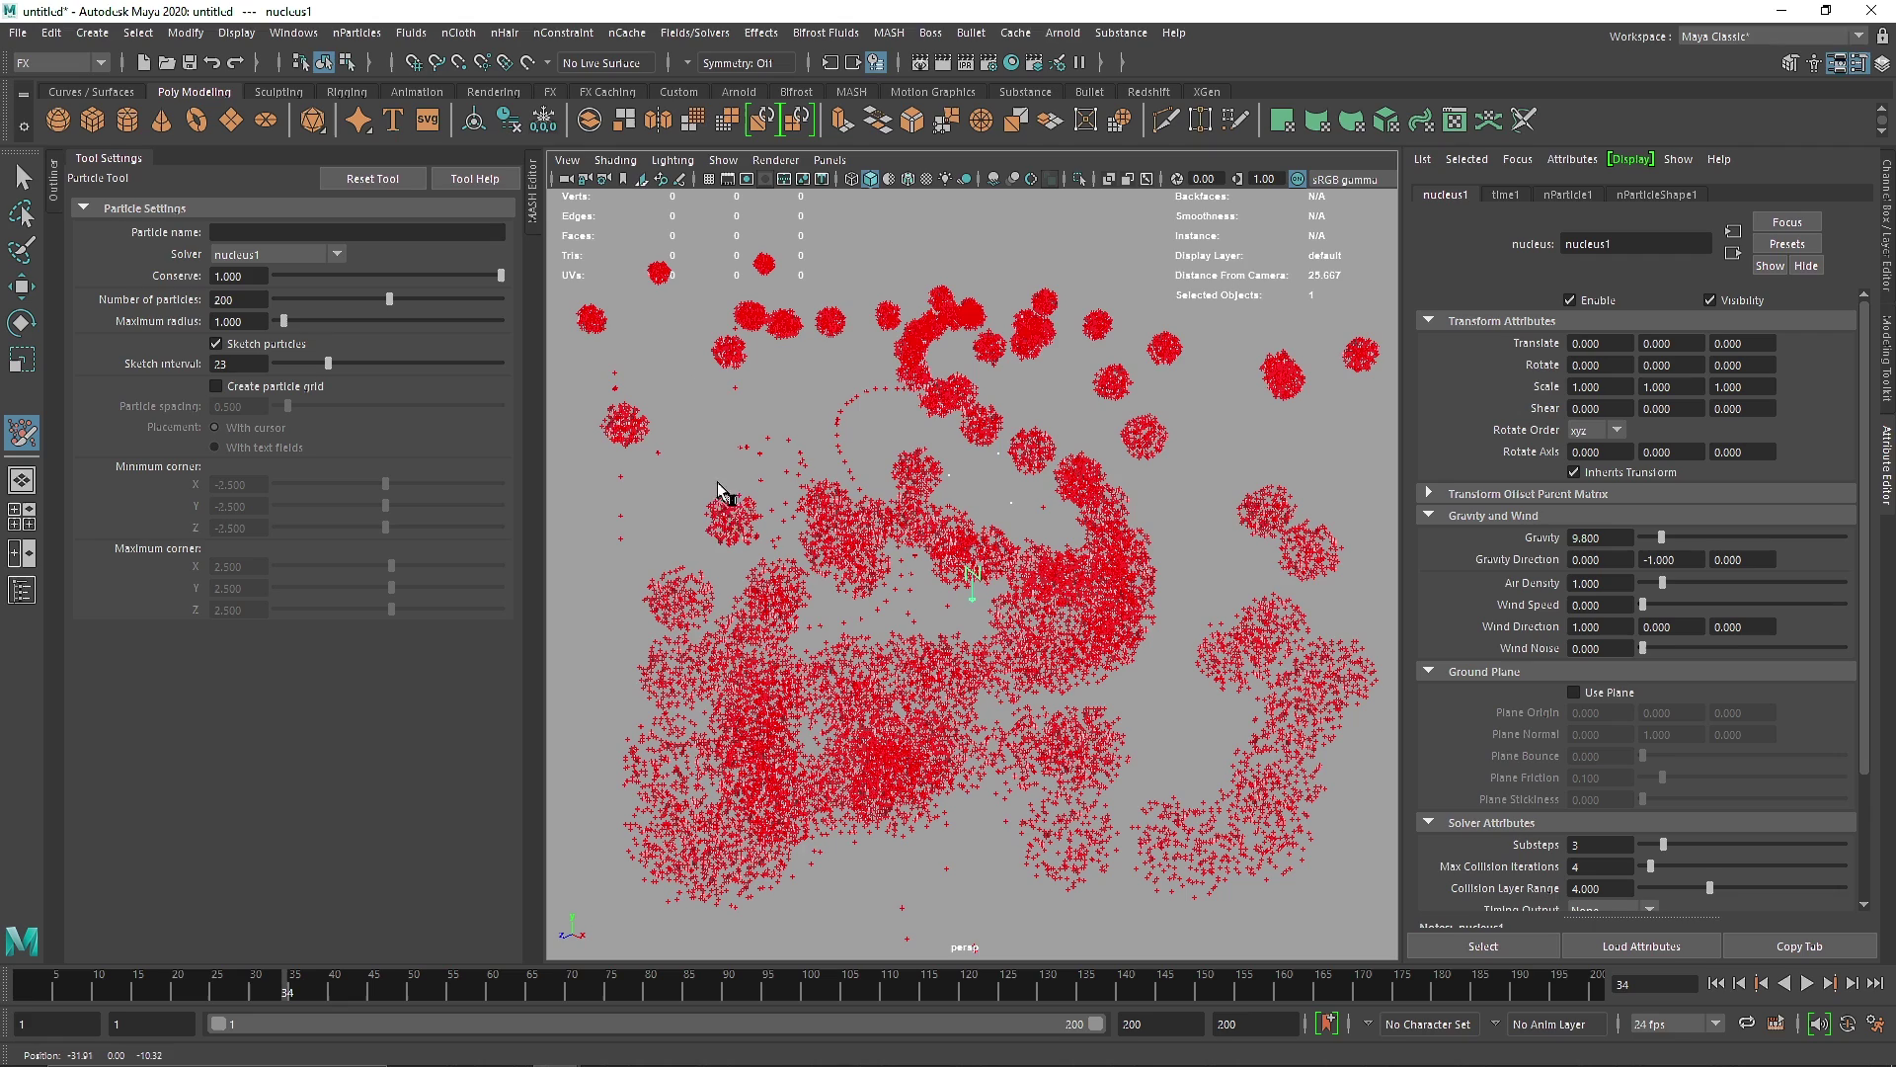
drag(717, 482, 707, 731)
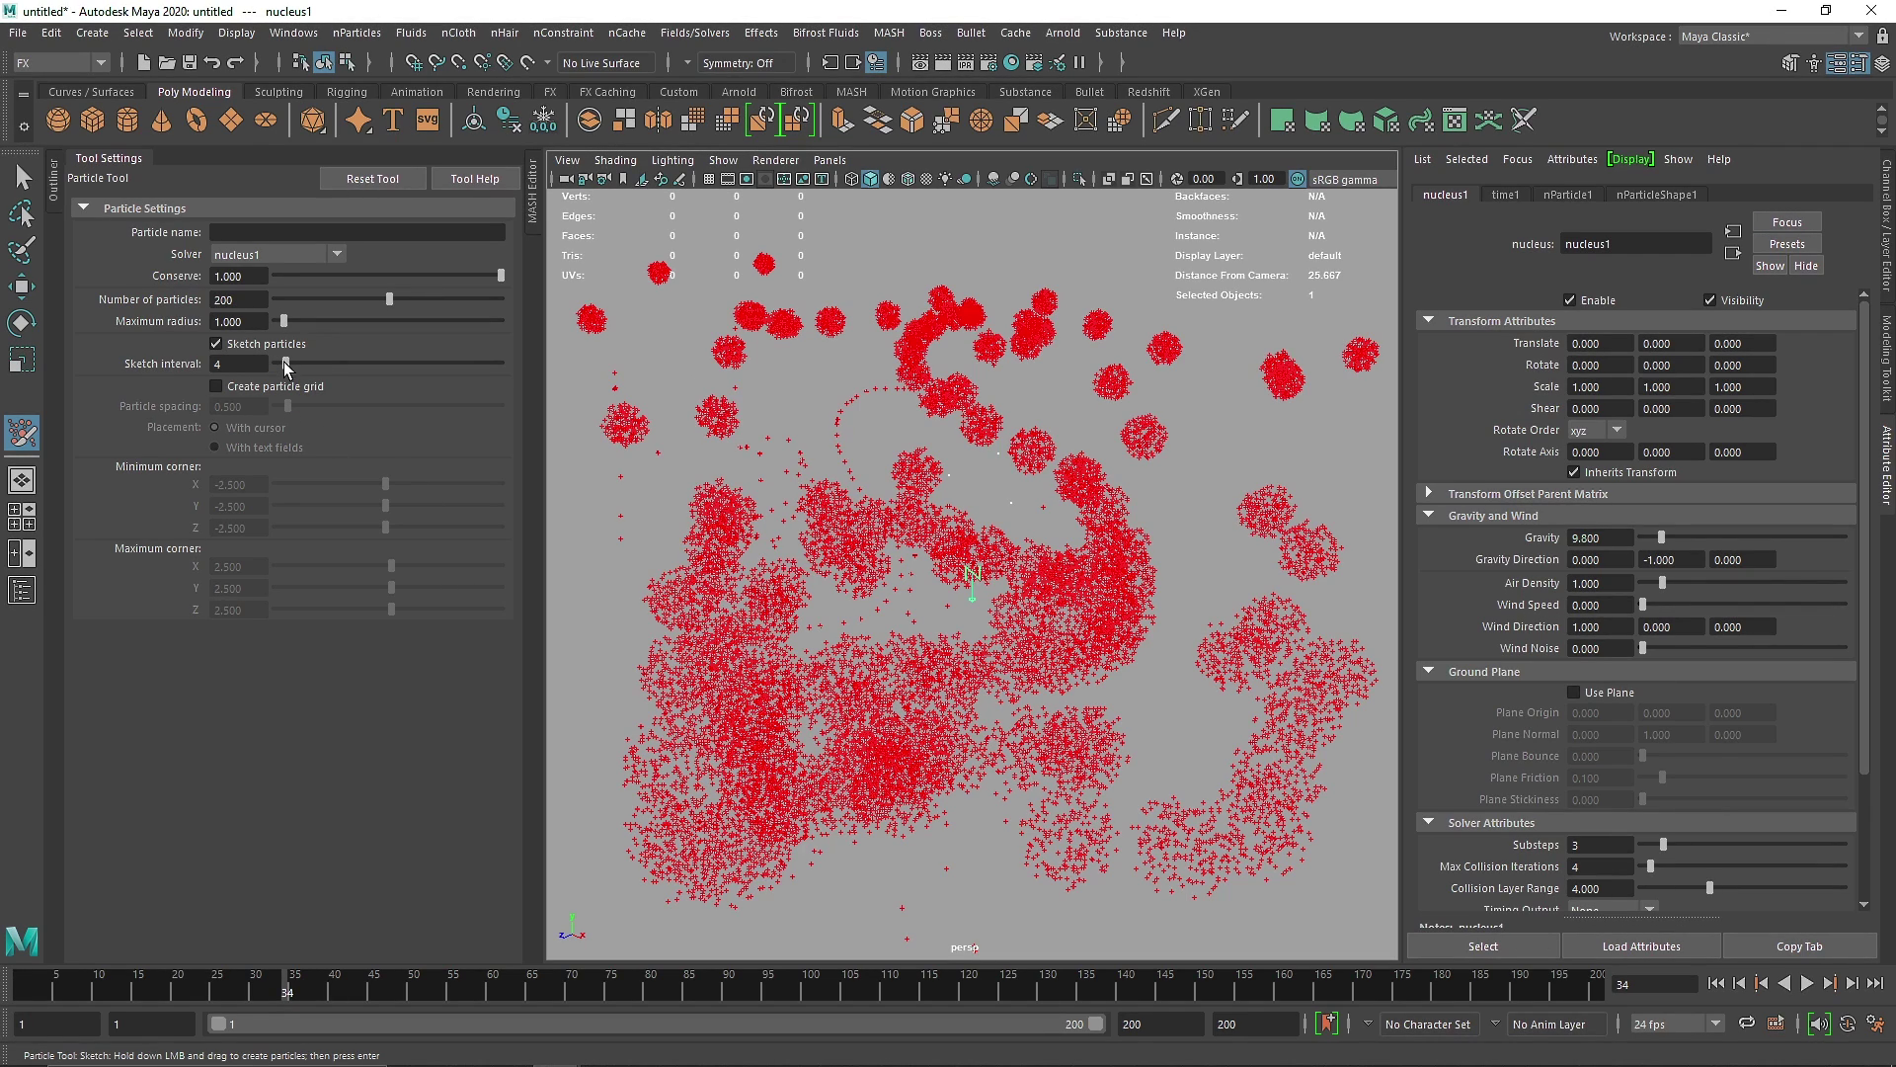
mouse_move(617, 464)
mouse_down()
mouse_move(647, 637)
mouse_move(618, 513)
mouse_move(875, 403)
mouse_move(884, 417)
mouse_up()
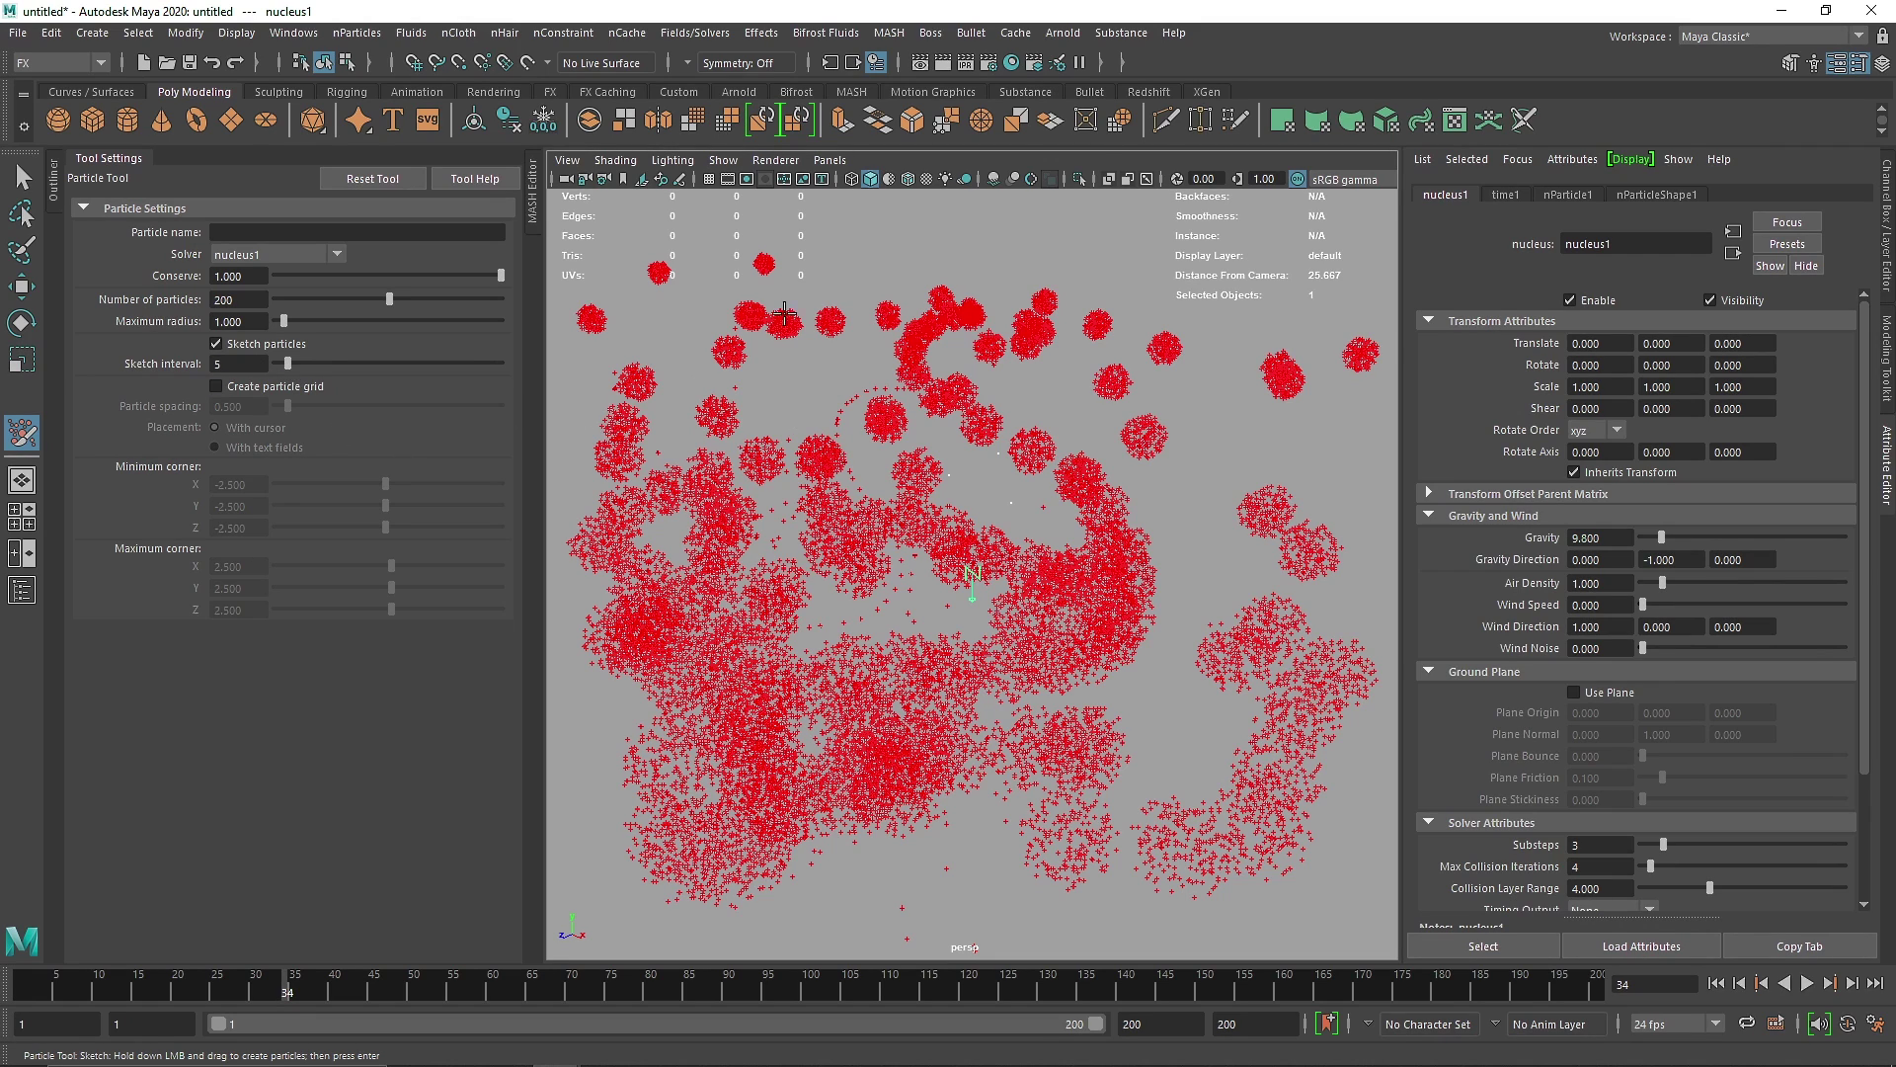
mouse_move(785, 314)
mouse_down()
mouse_move(770, 474)
mouse_move(863, 901)
mouse_move(880, 287)
mouse_move(796, 374)
mouse_move(1007, 306)
mouse_move(867, 253)
mouse_move(815, 301)
mouse_up()
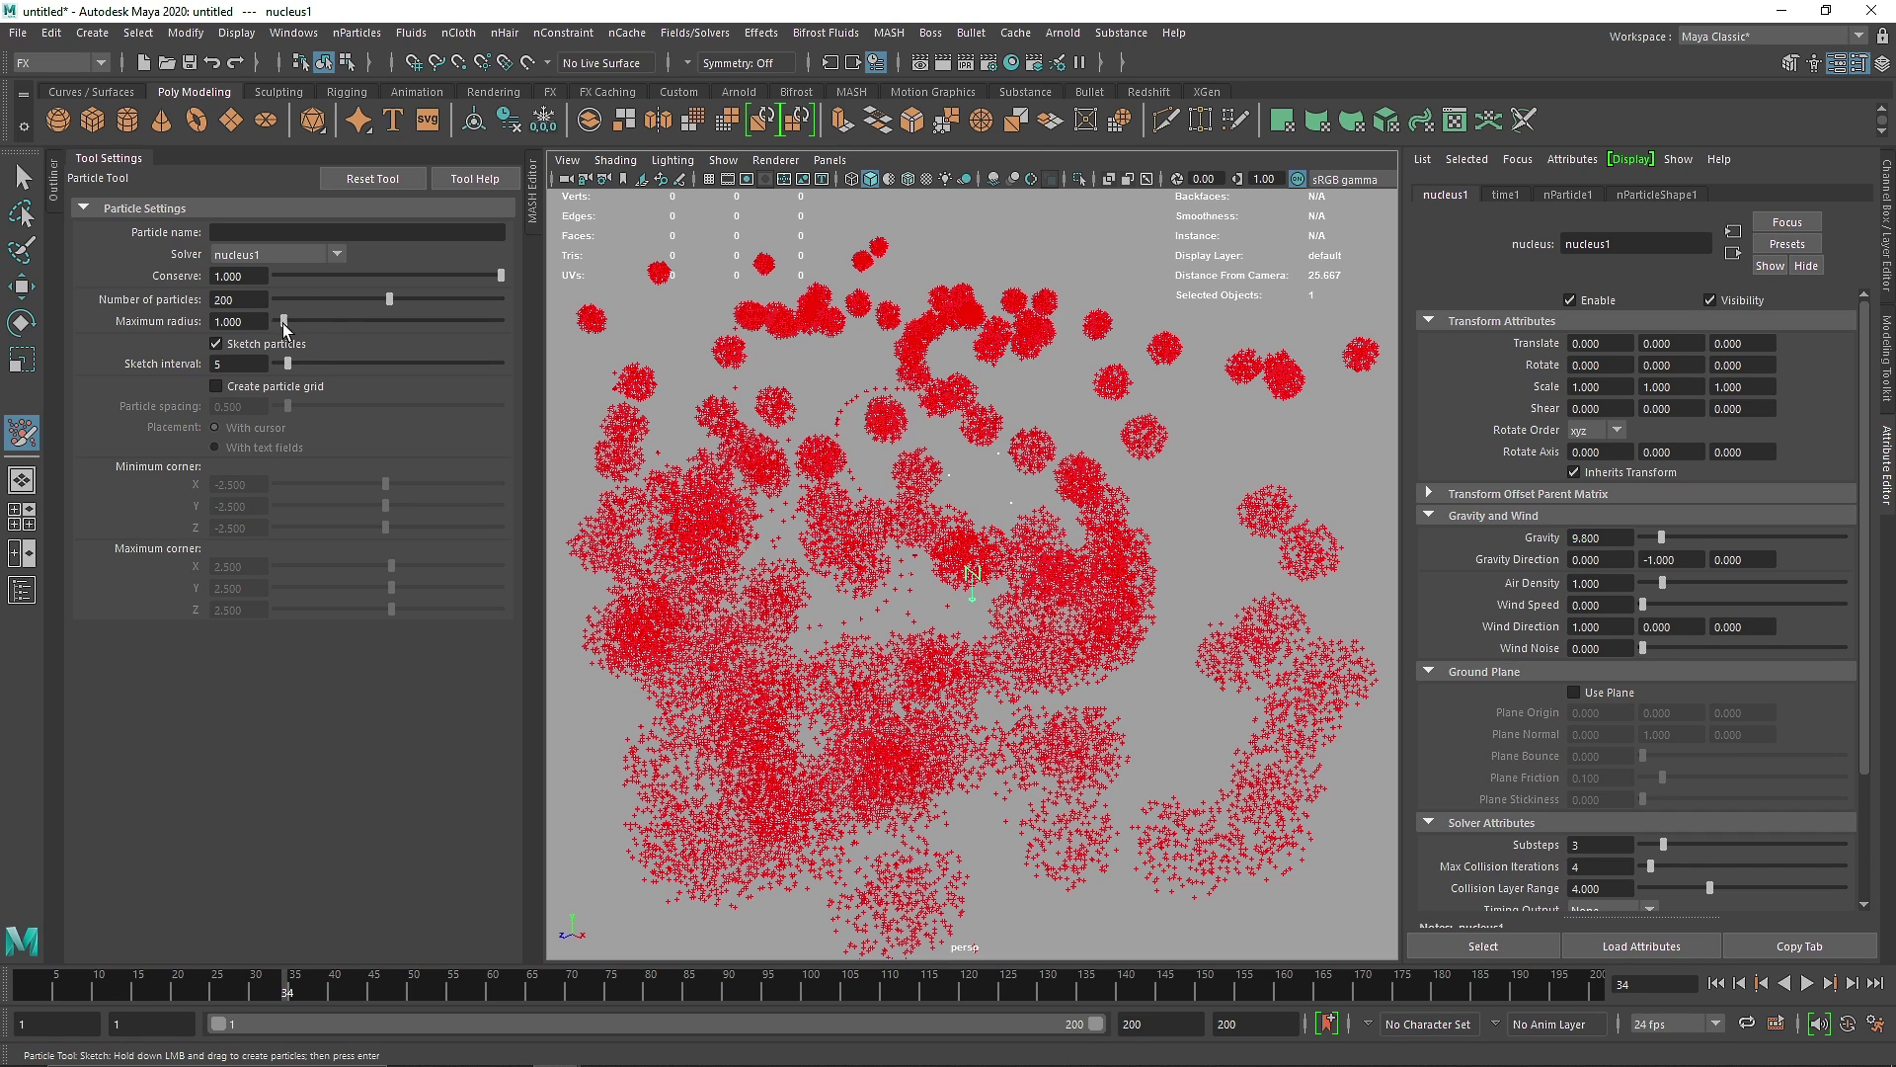
Enlarge the cloud radius, sketch more, then reduce the maximum radius to 3.333 and add patches.
drag(283, 321, 312, 321)
mouse_move(1201, 377)
mouse_down()
mouse_move(1205, 306)
mouse_move(1075, 267)
mouse_move(1027, 223)
mouse_move(894, 266)
mouse_move(810, 265)
mouse_move(701, 316)
mouse_move(626, 423)
mouse_move(551, 395)
mouse_up()
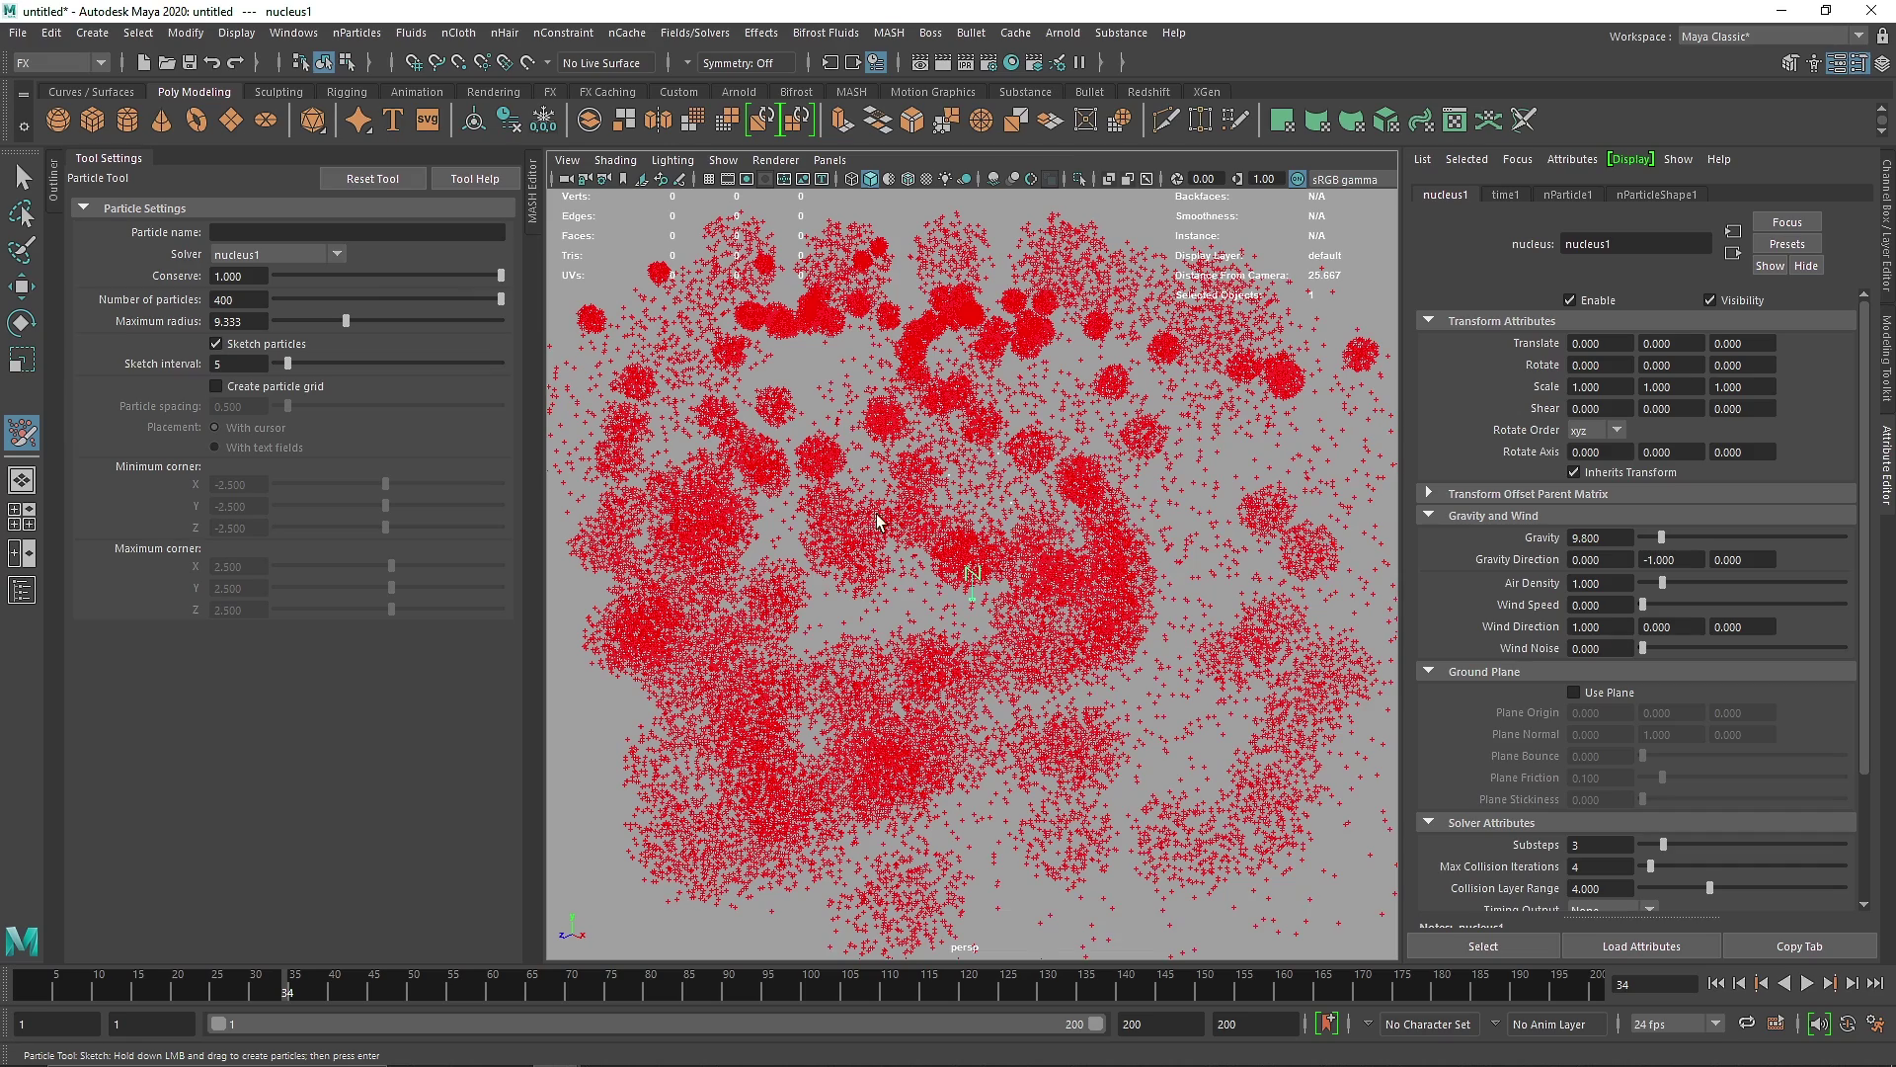
drag(346, 321, 301, 322)
mouse_move(1115, 642)
mouse_down()
mouse_move(1168, 649)
mouse_move(1182, 711)
mouse_move(1106, 767)
mouse_move(936, 739)
mouse_move(840, 606)
mouse_move(855, 452)
mouse_up()
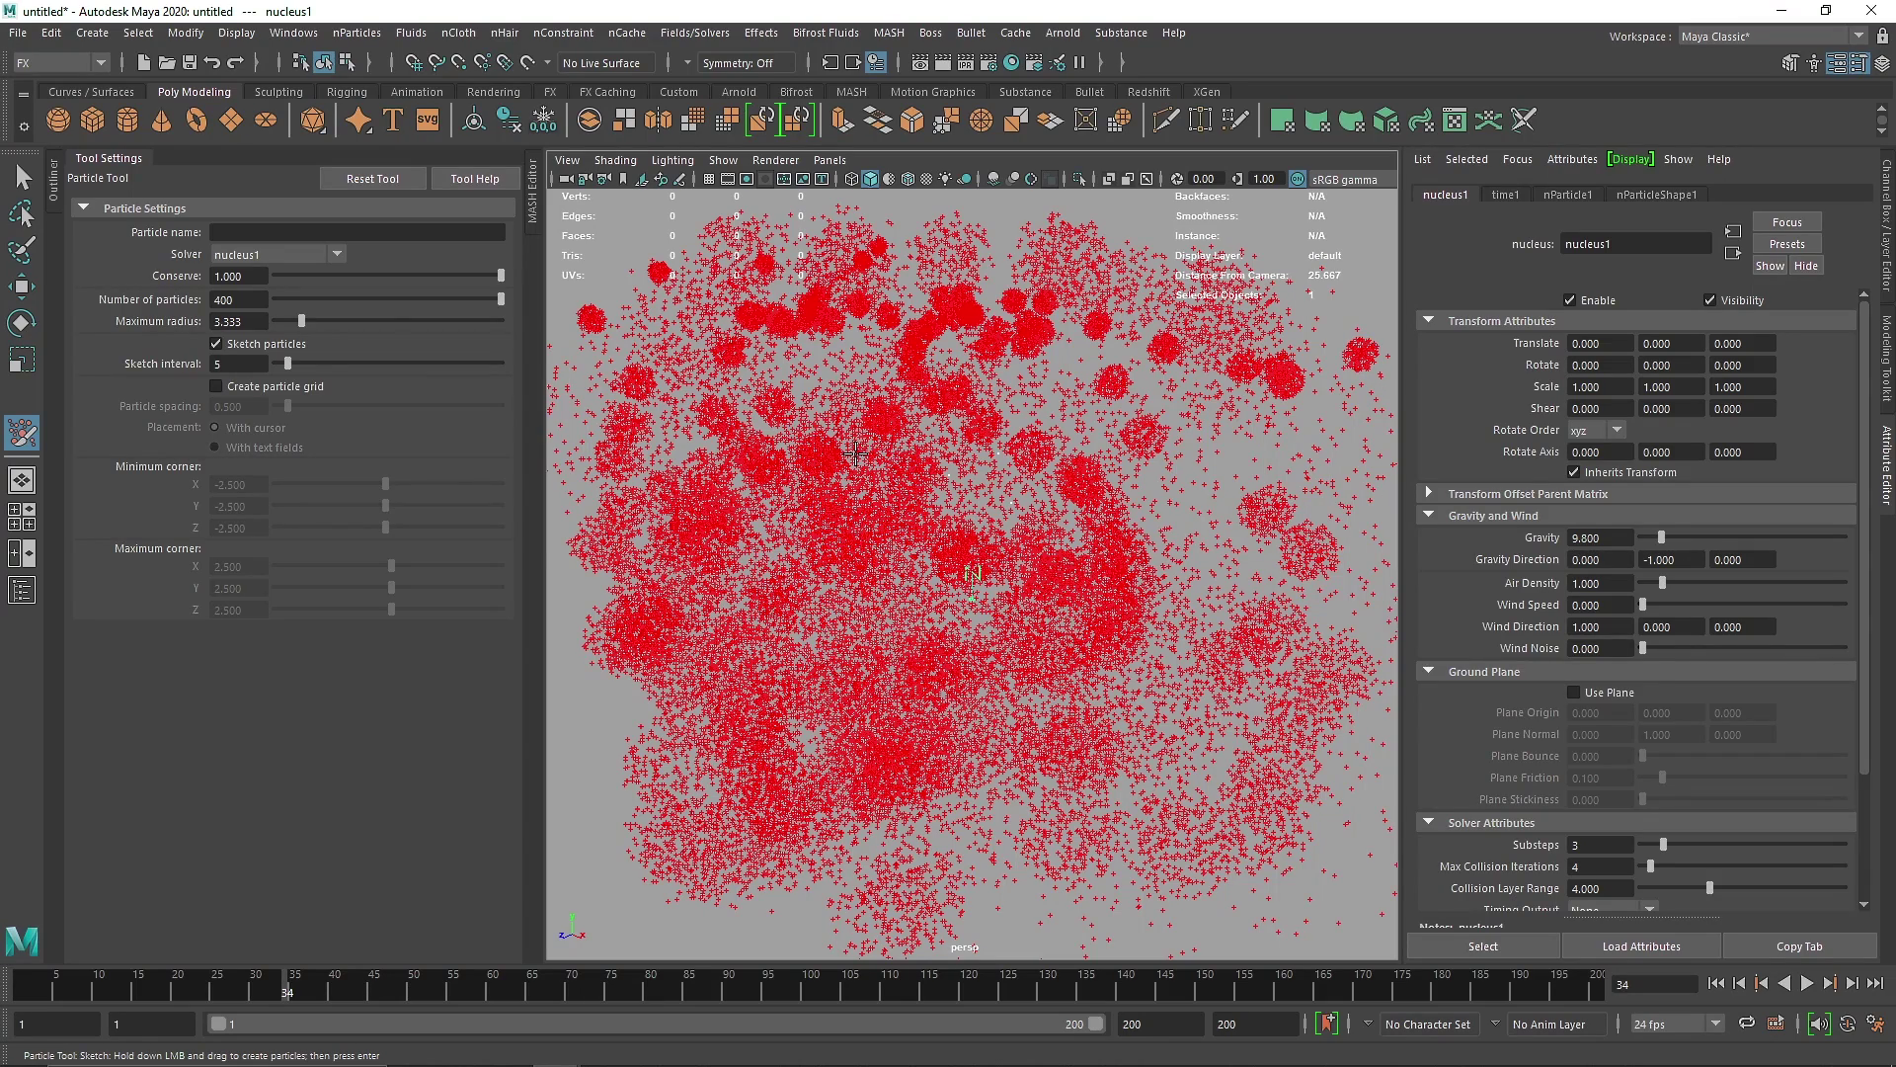
Create the sketched nParticles and play the simulation from the start, stopping at frame 17.
key(Return)
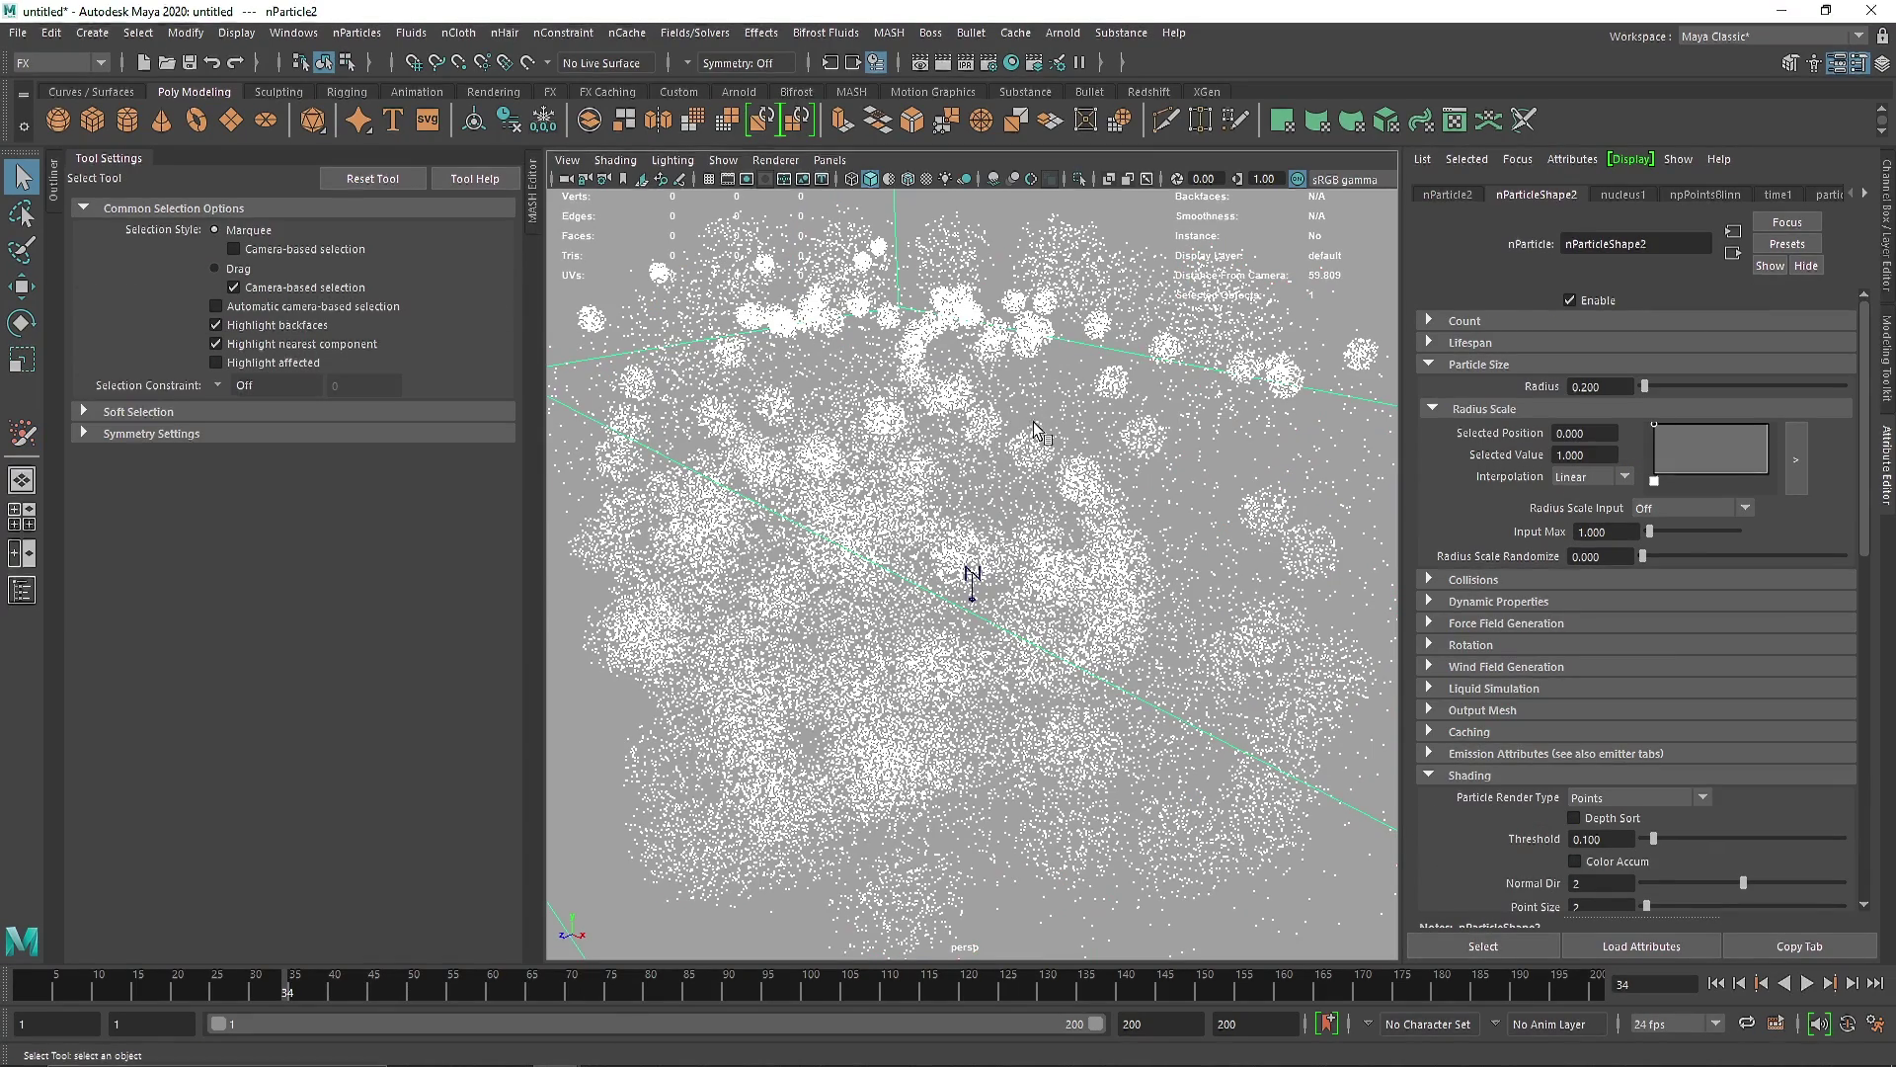
click(1715, 982)
click(1808, 983)
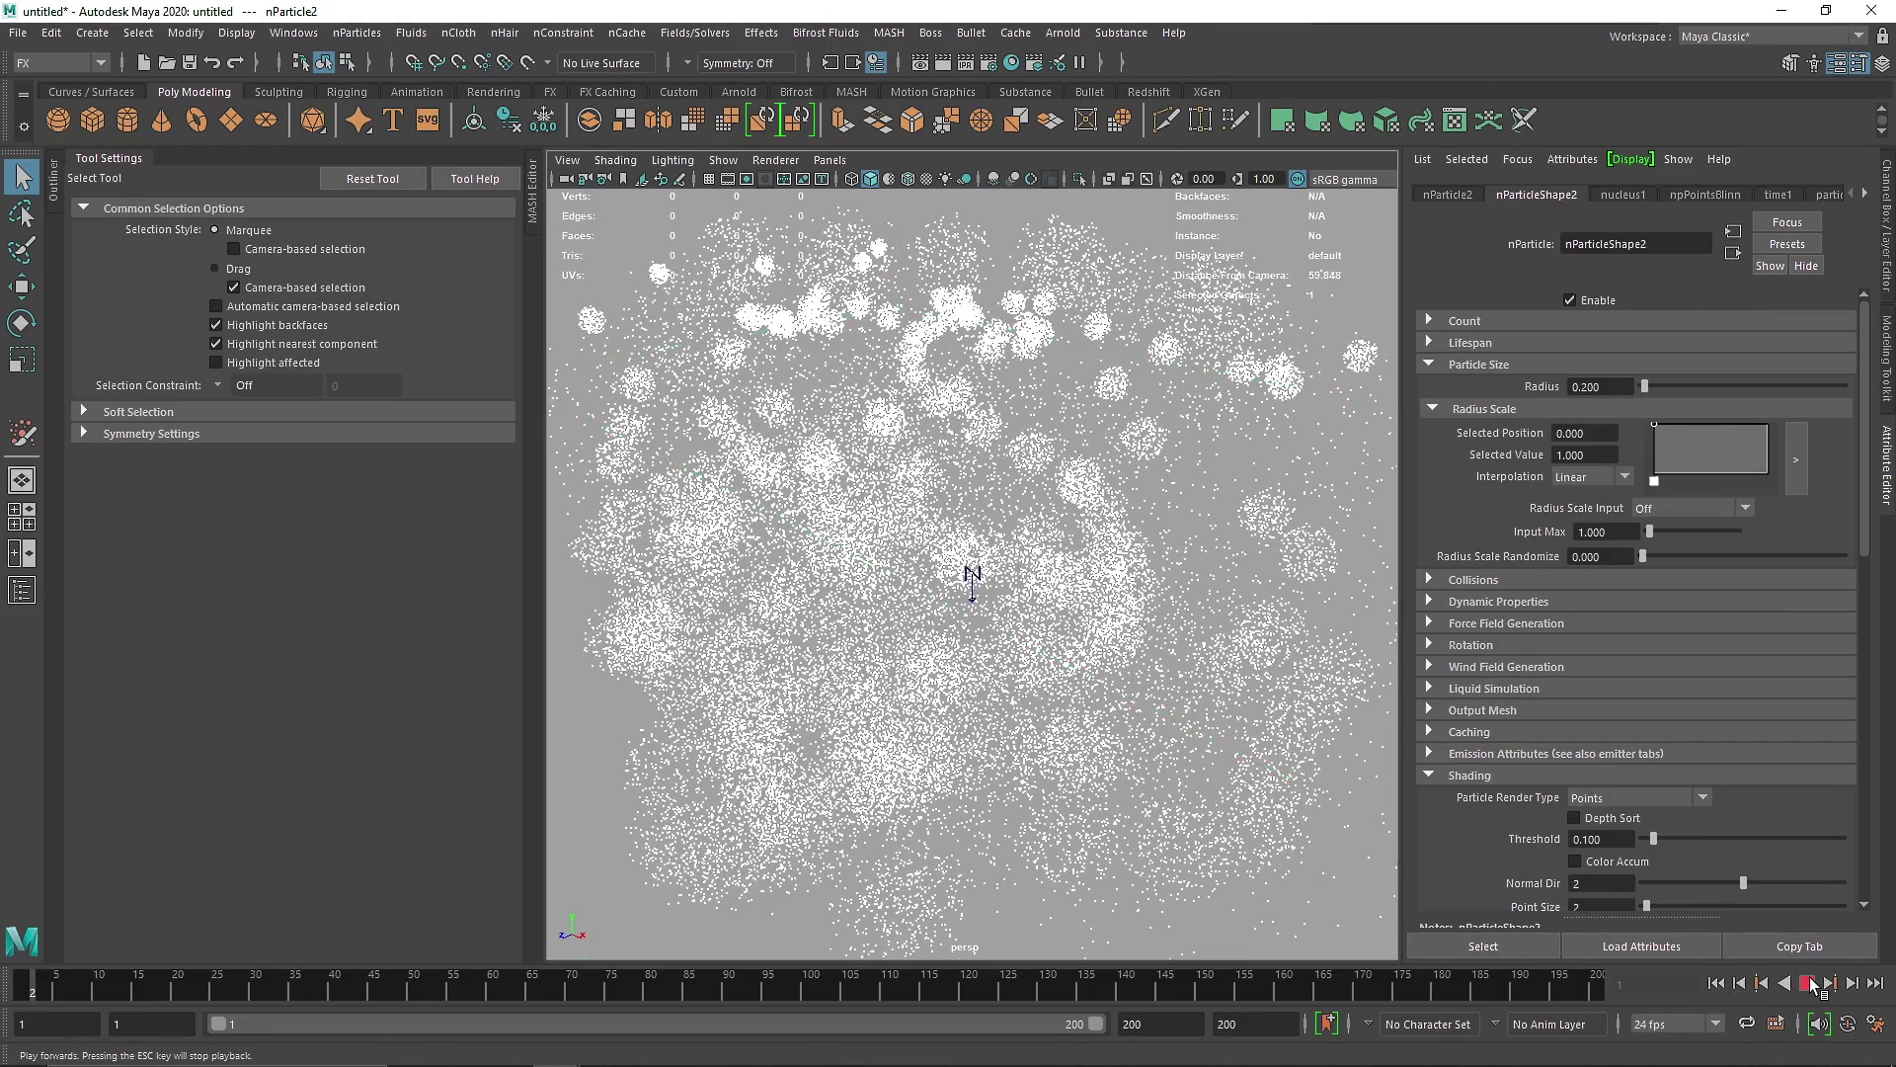
click(1811, 984)
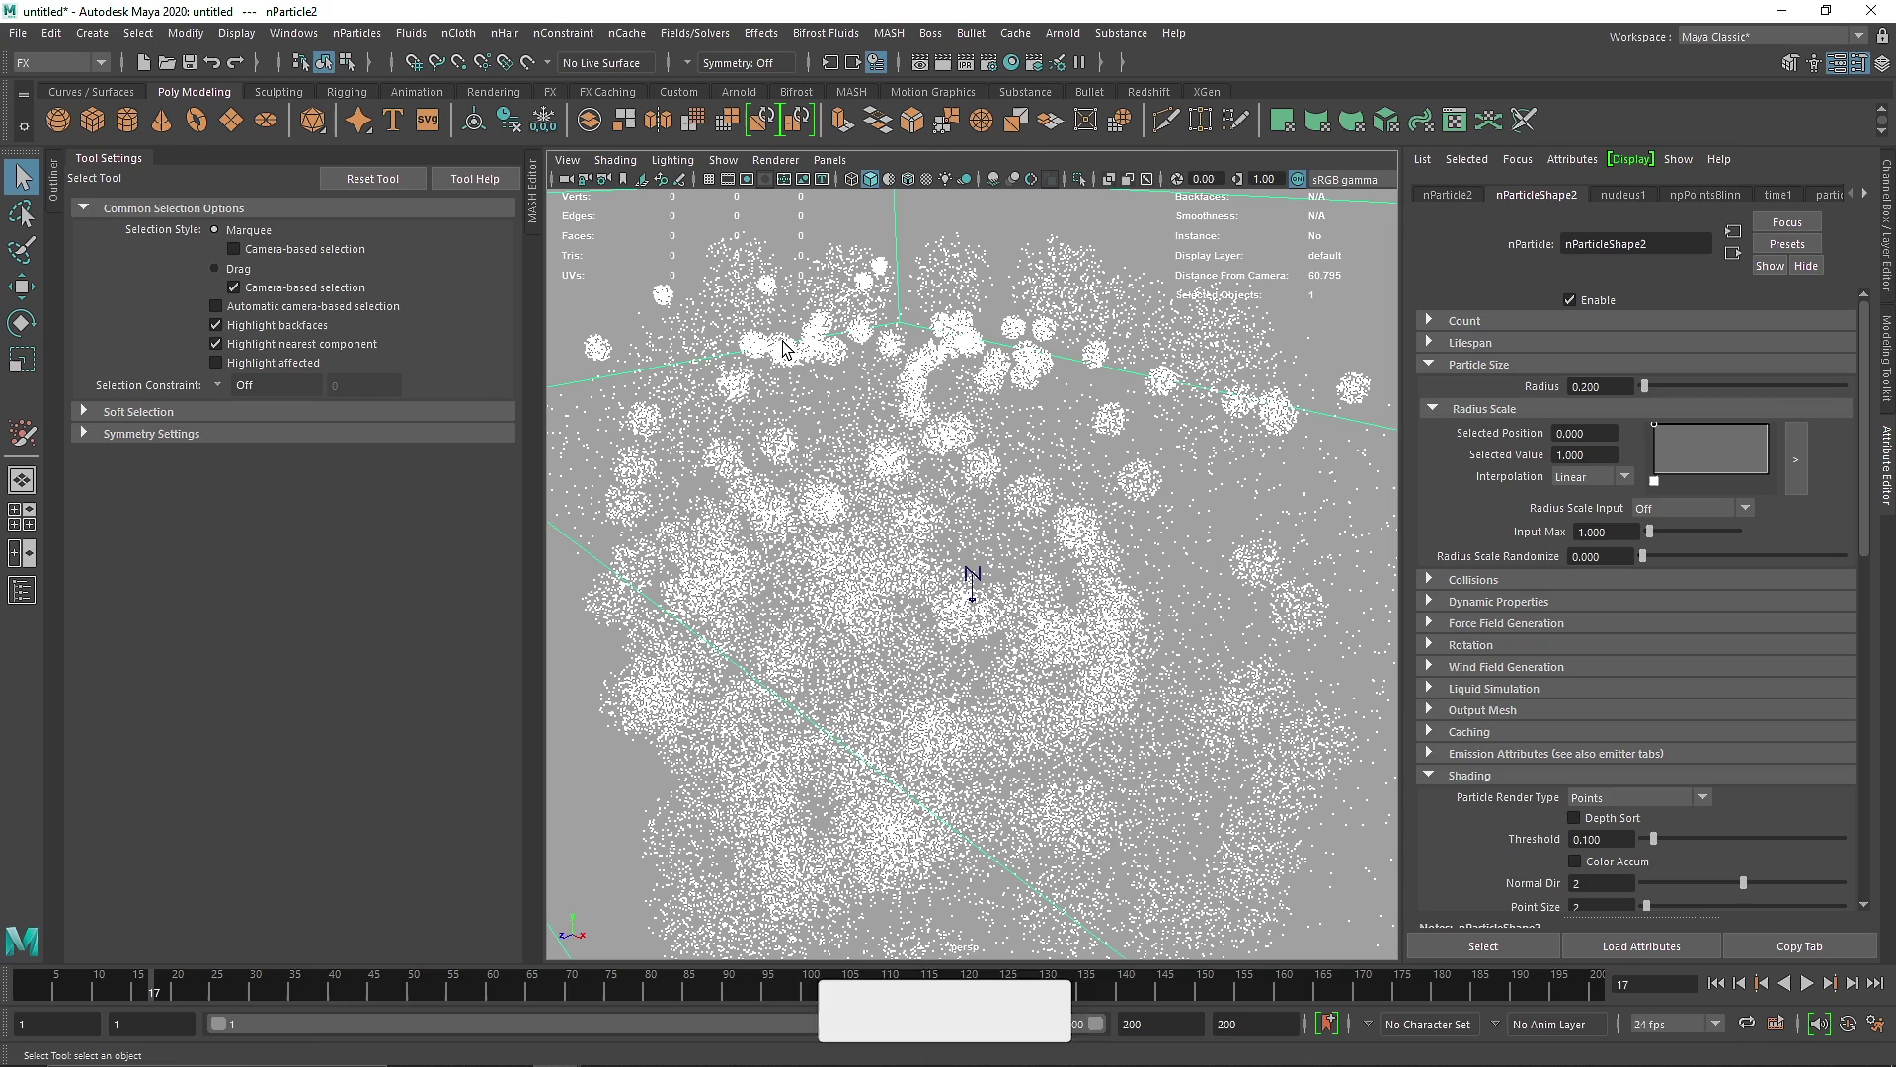
Delete the particle objects via the Outliner, then close the Outliner.
click(708, 179)
click(69, 176)
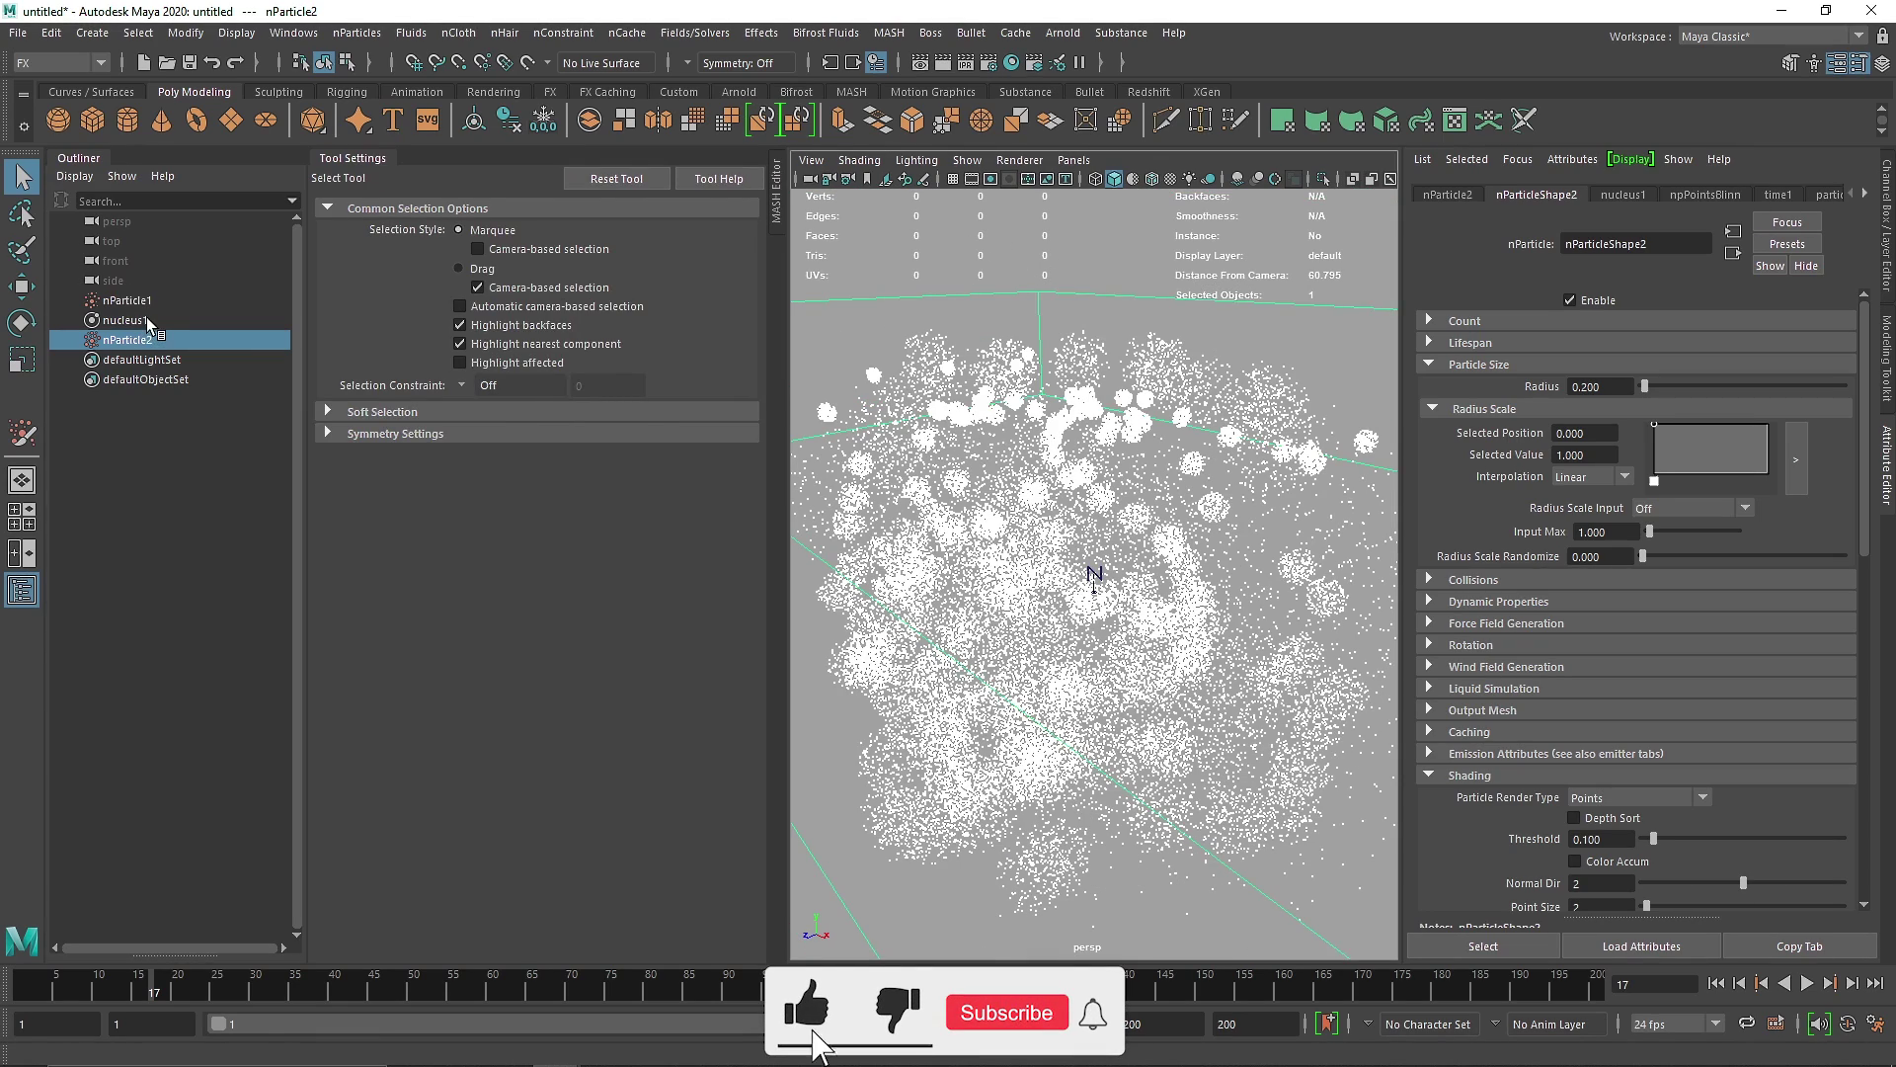
key(Delete)
key(Delete)
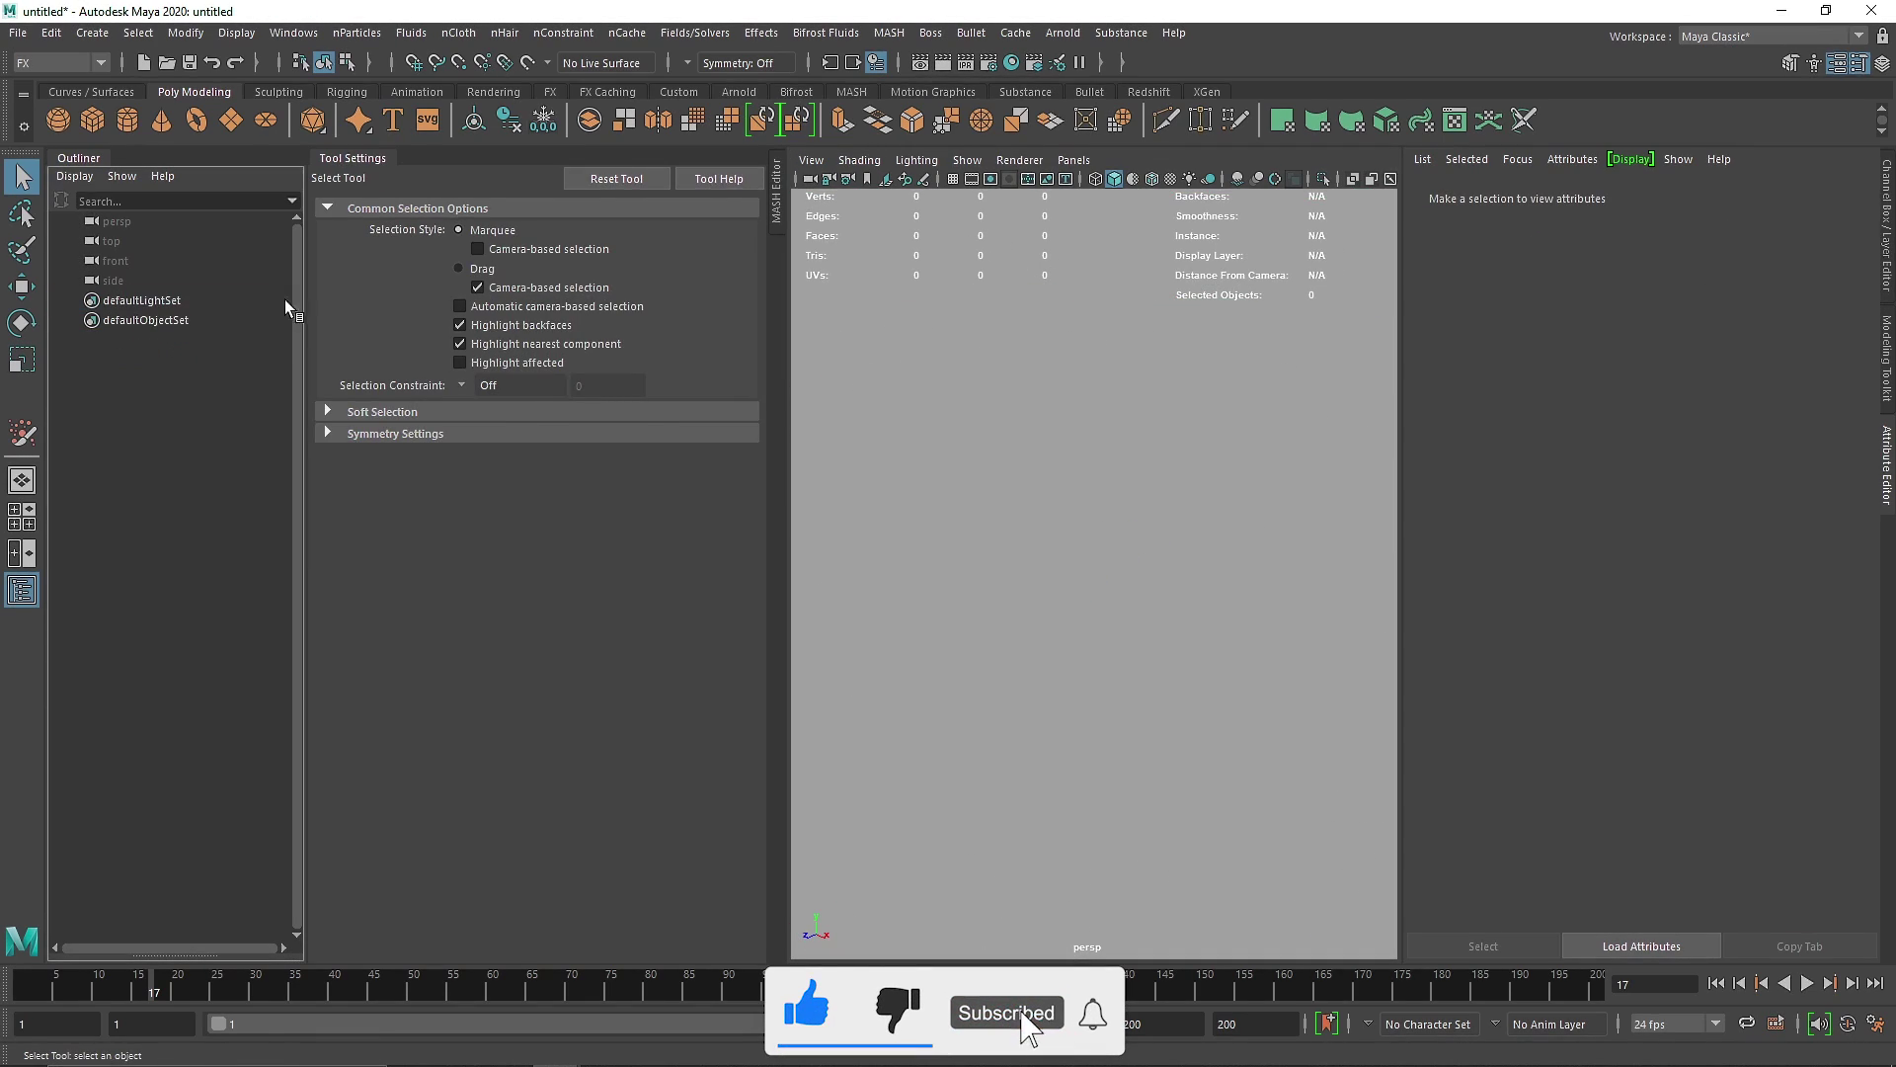
click(92, 158)
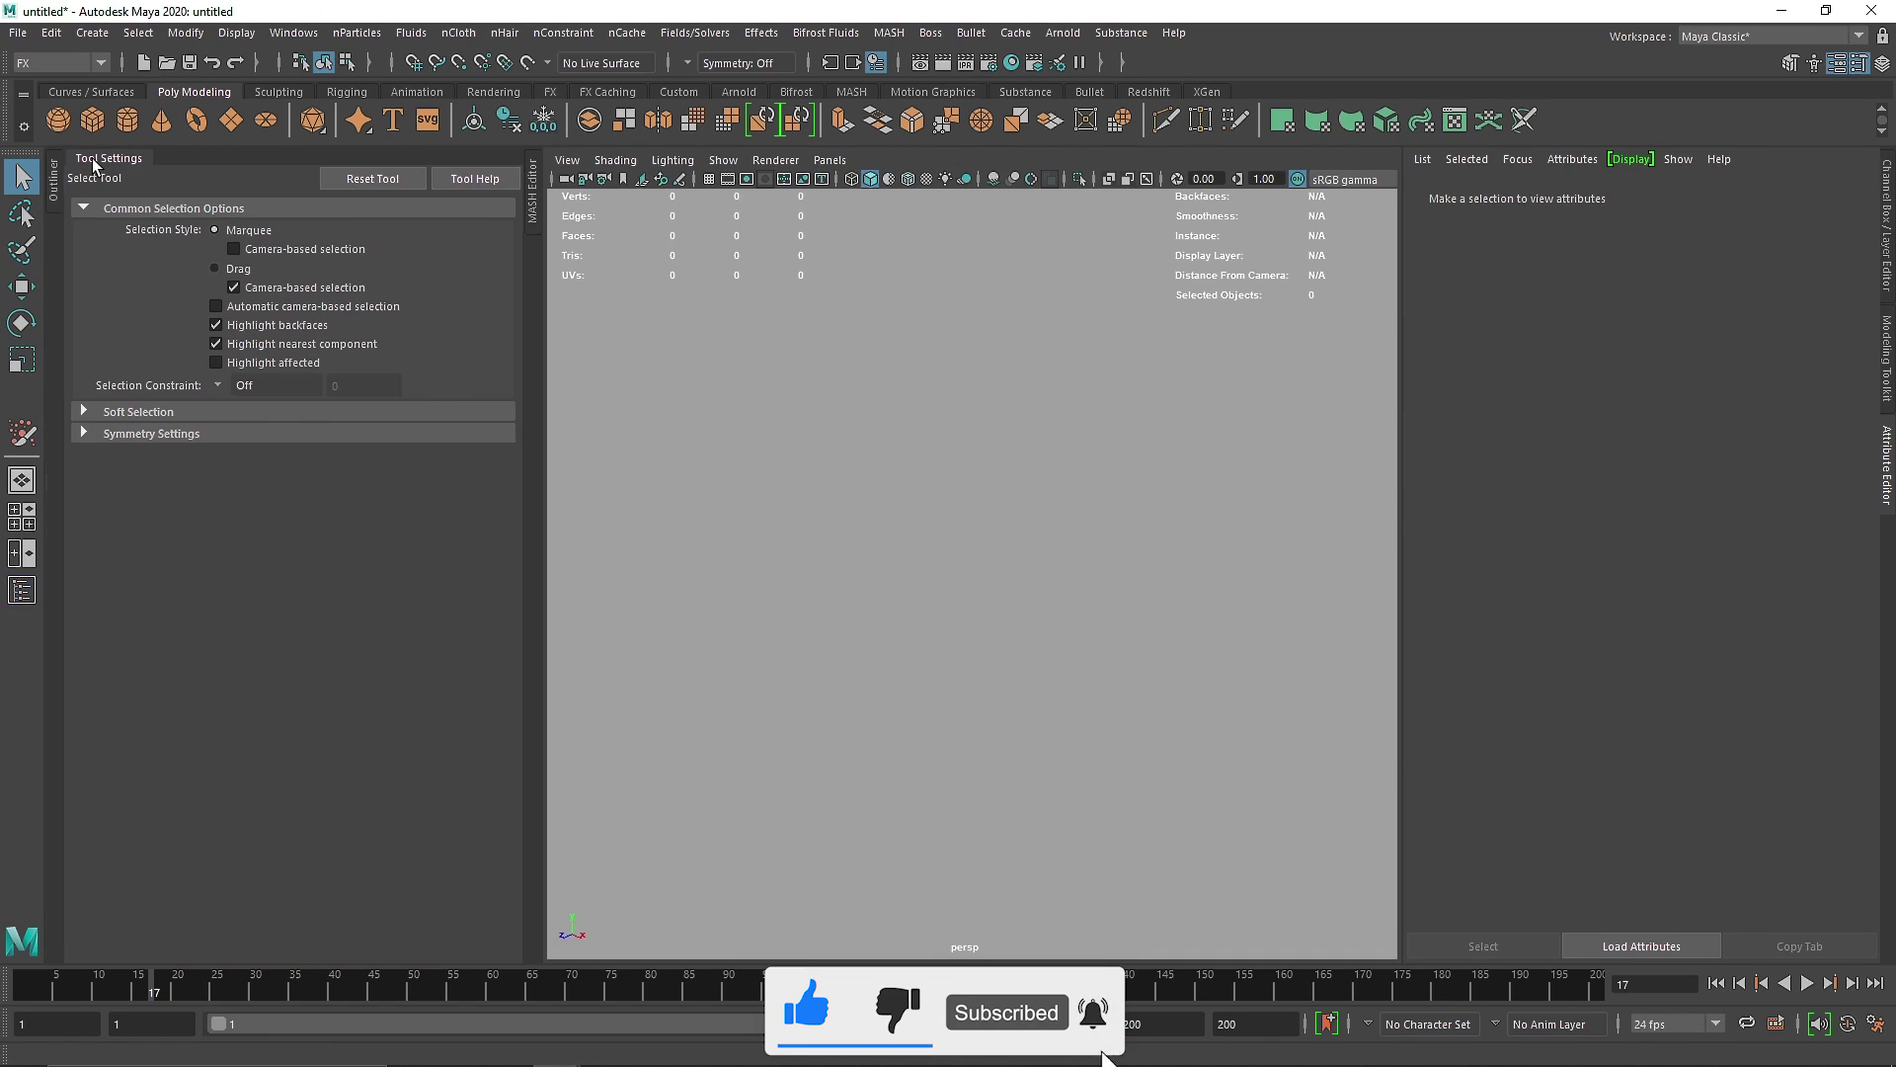
Reactivate the nParticle Tool from the nParticles menu, with its solver set to Create New Solver.
click(356, 33)
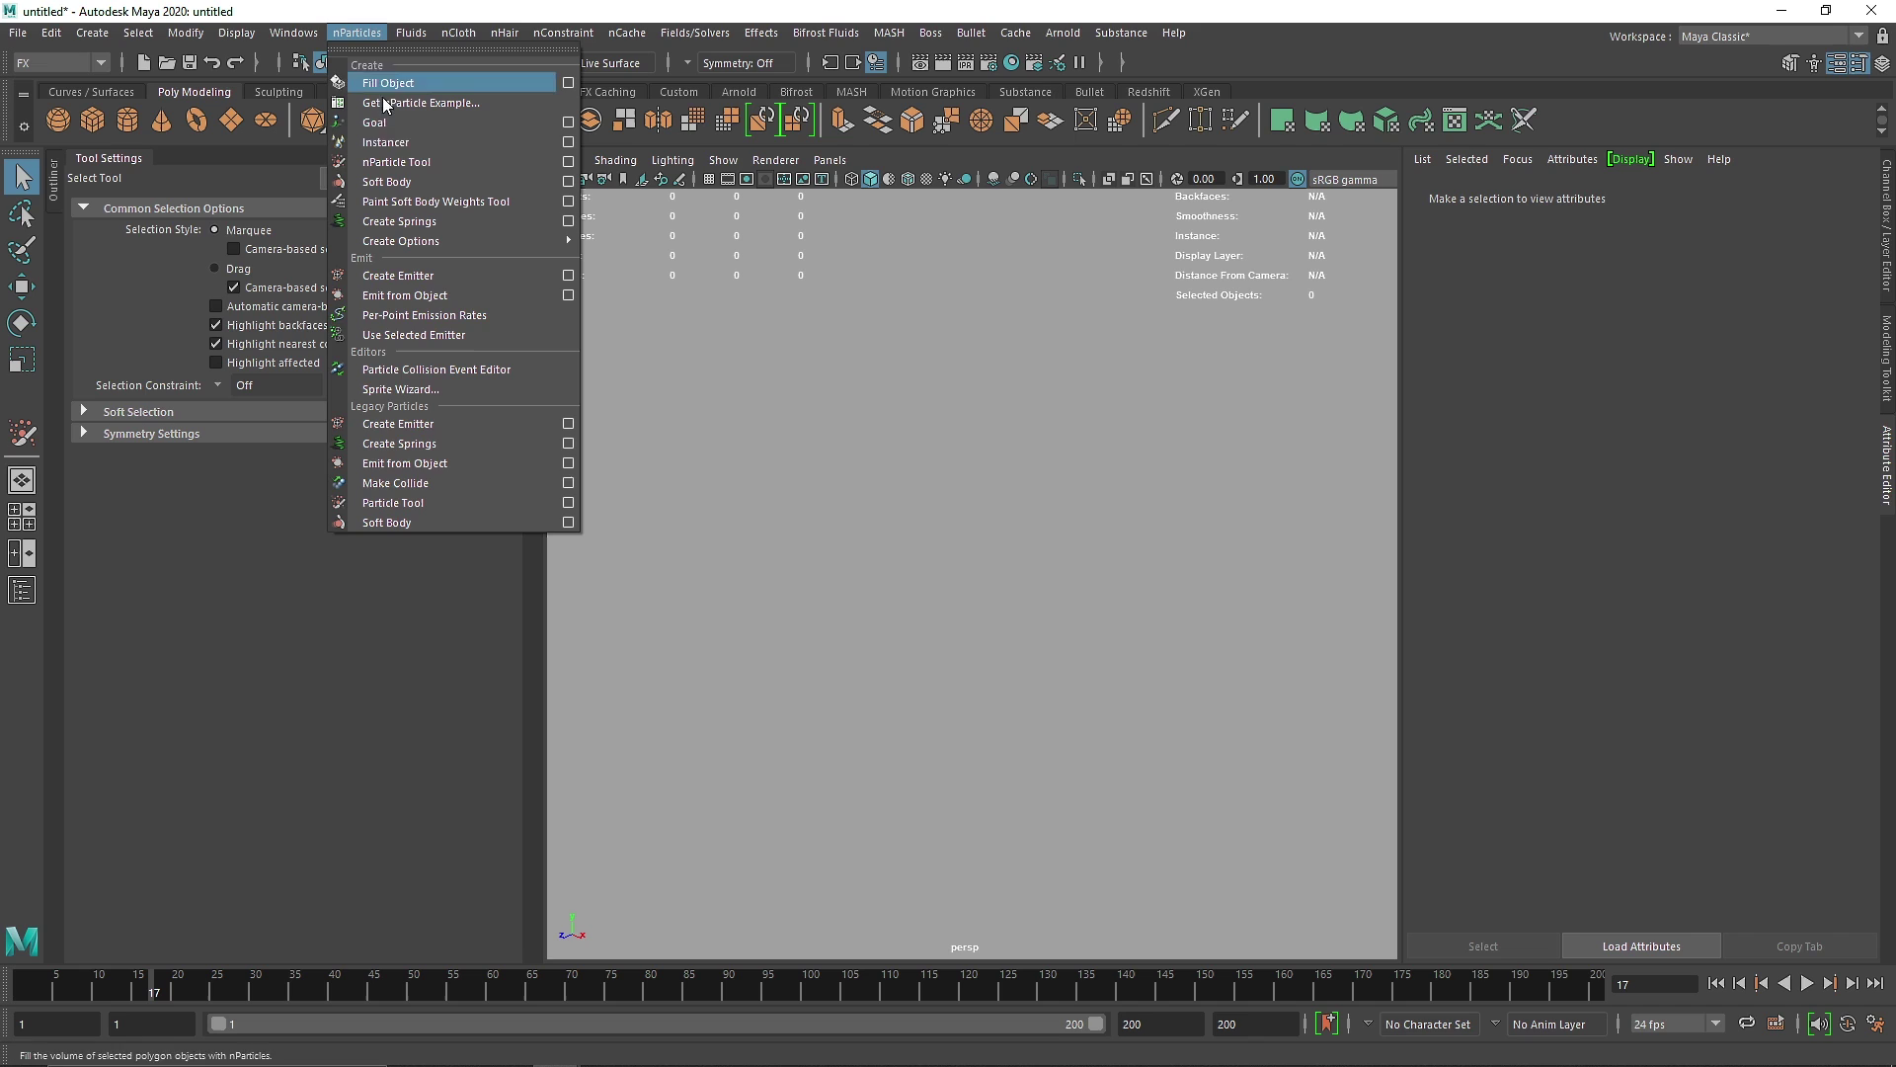
click(413, 164)
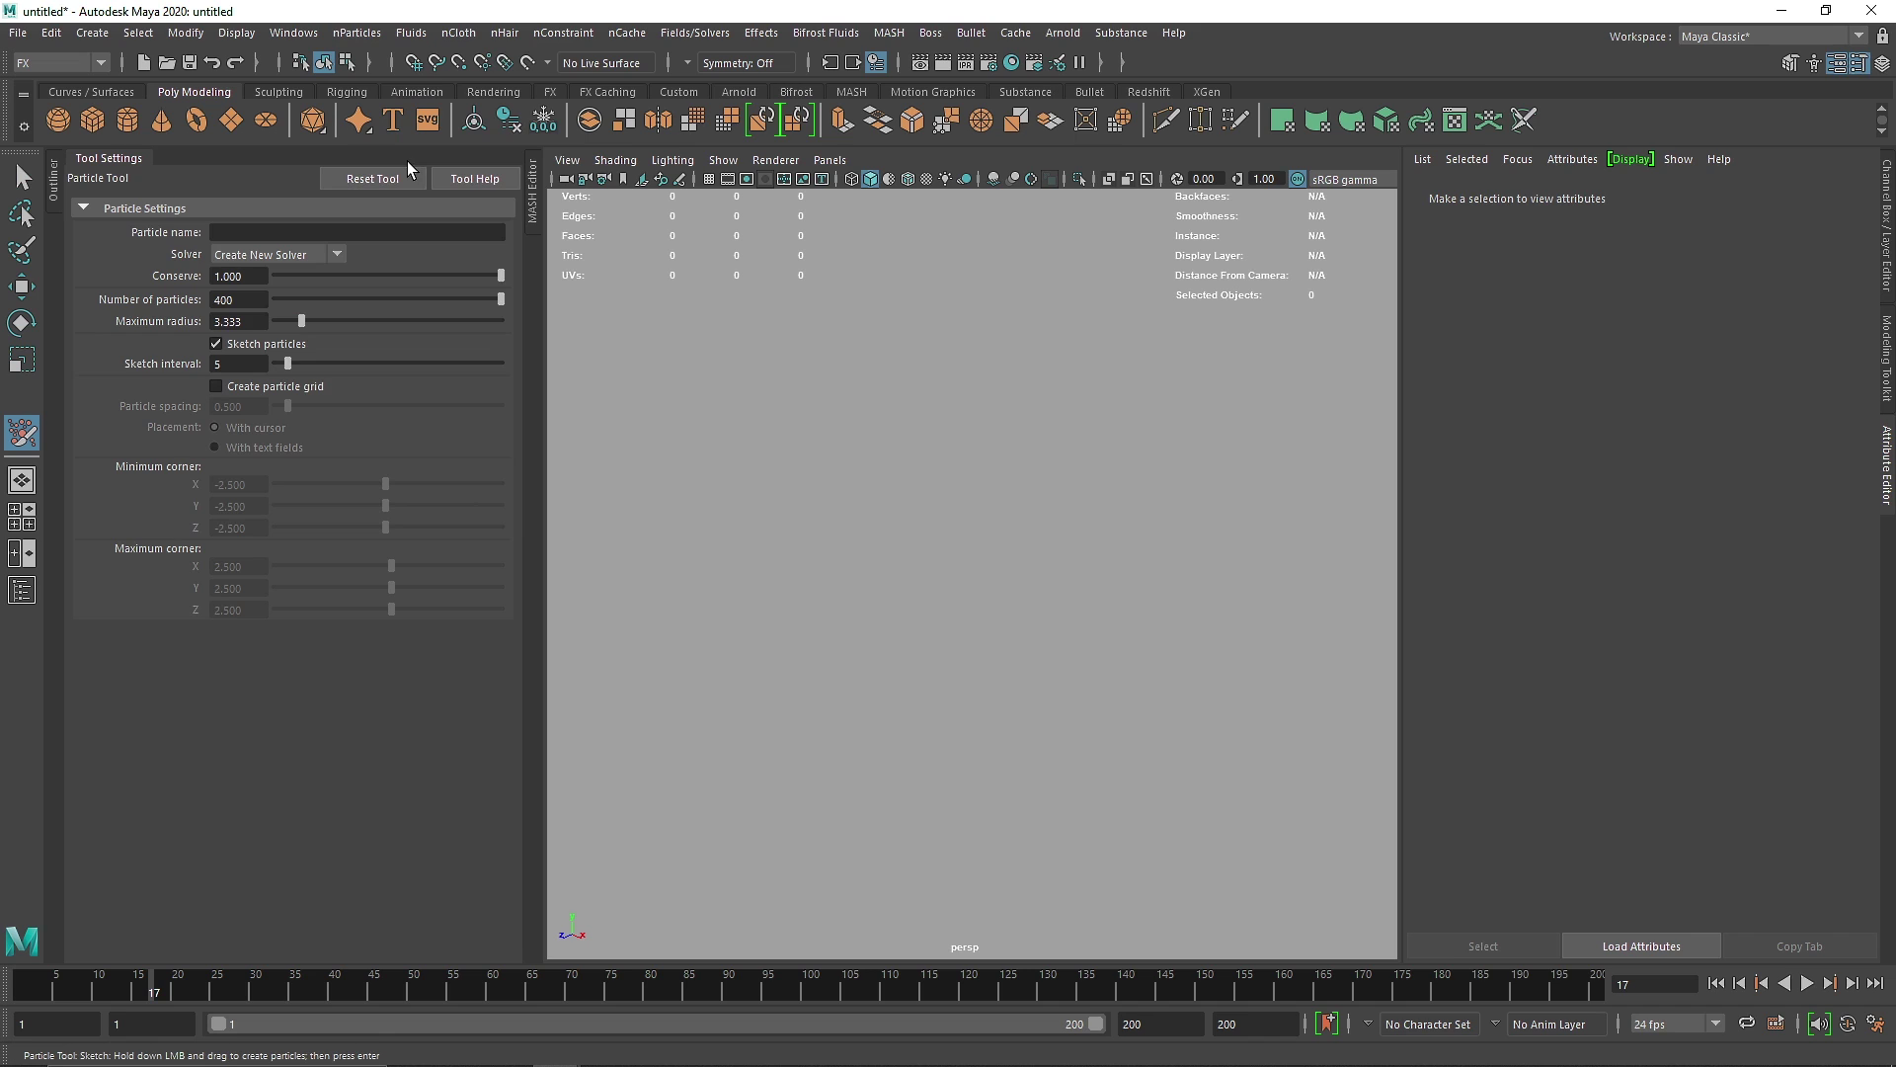
click(357, 33)
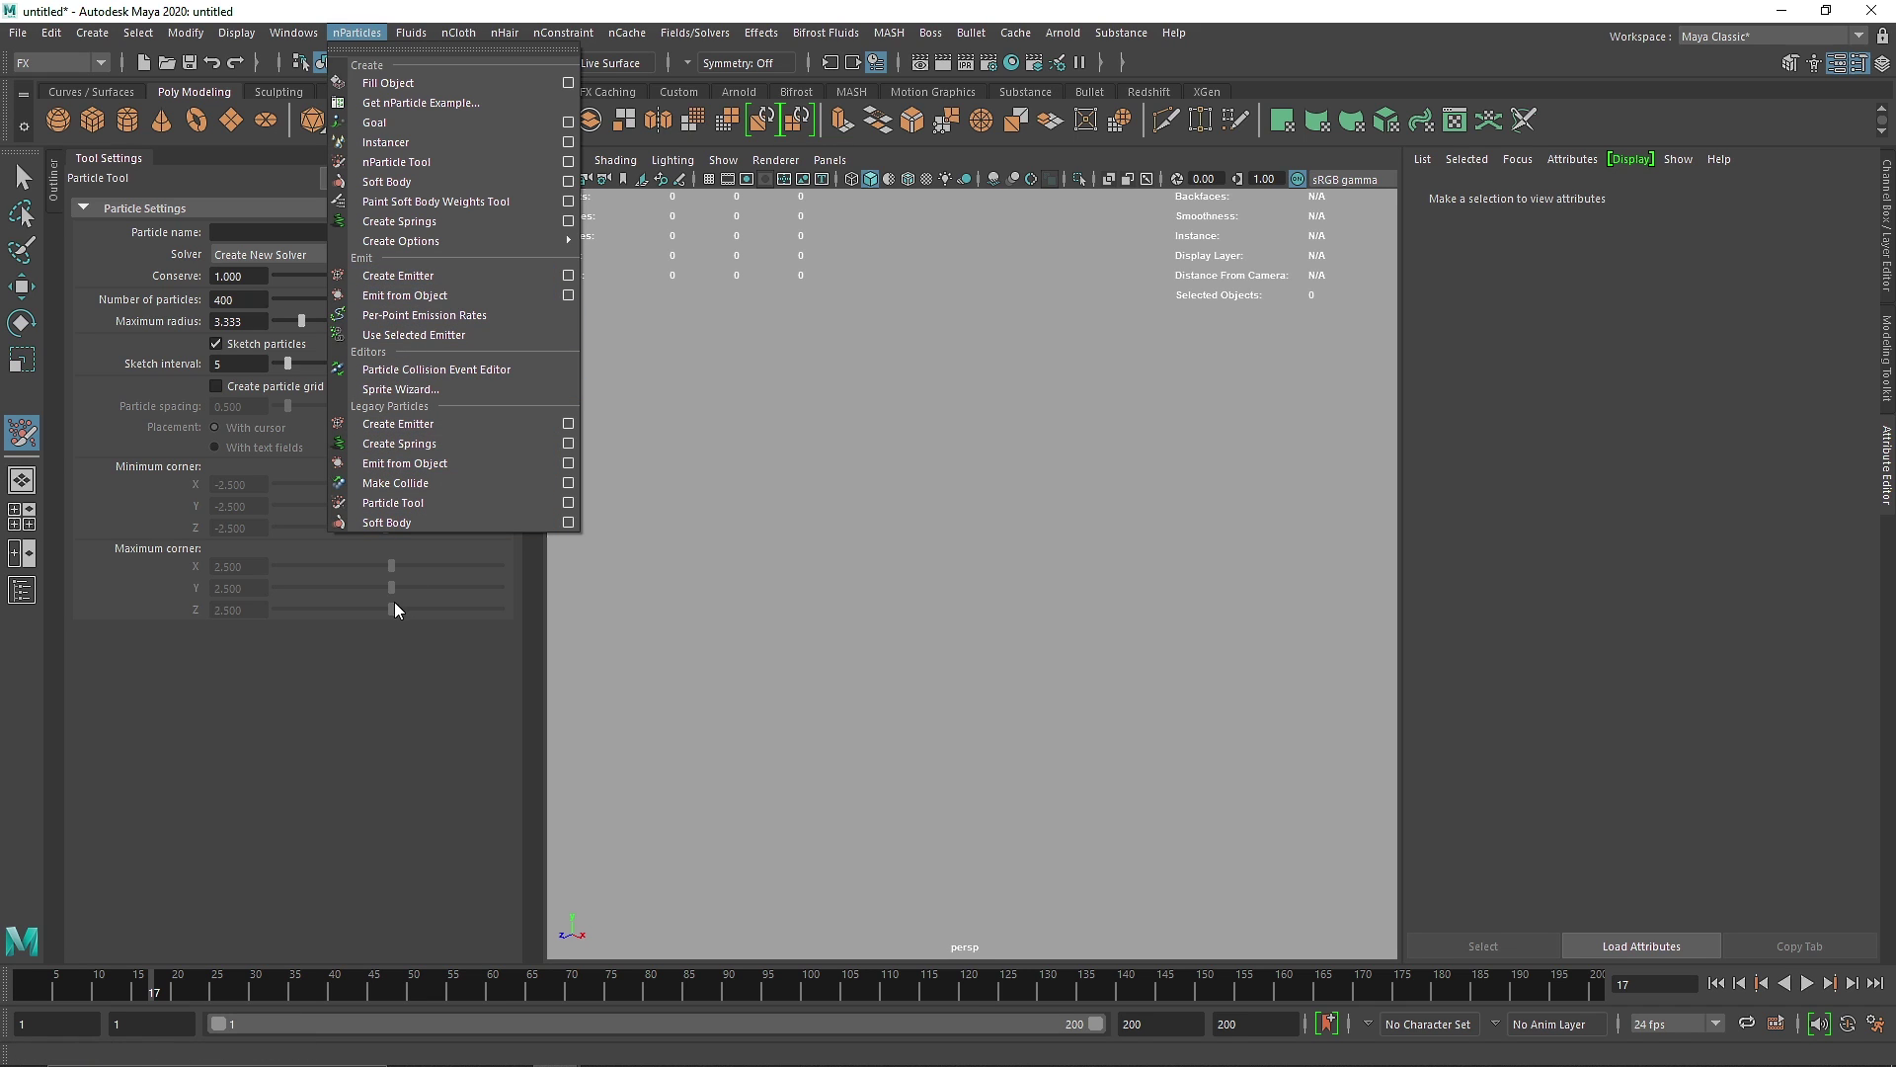
click(454, 165)
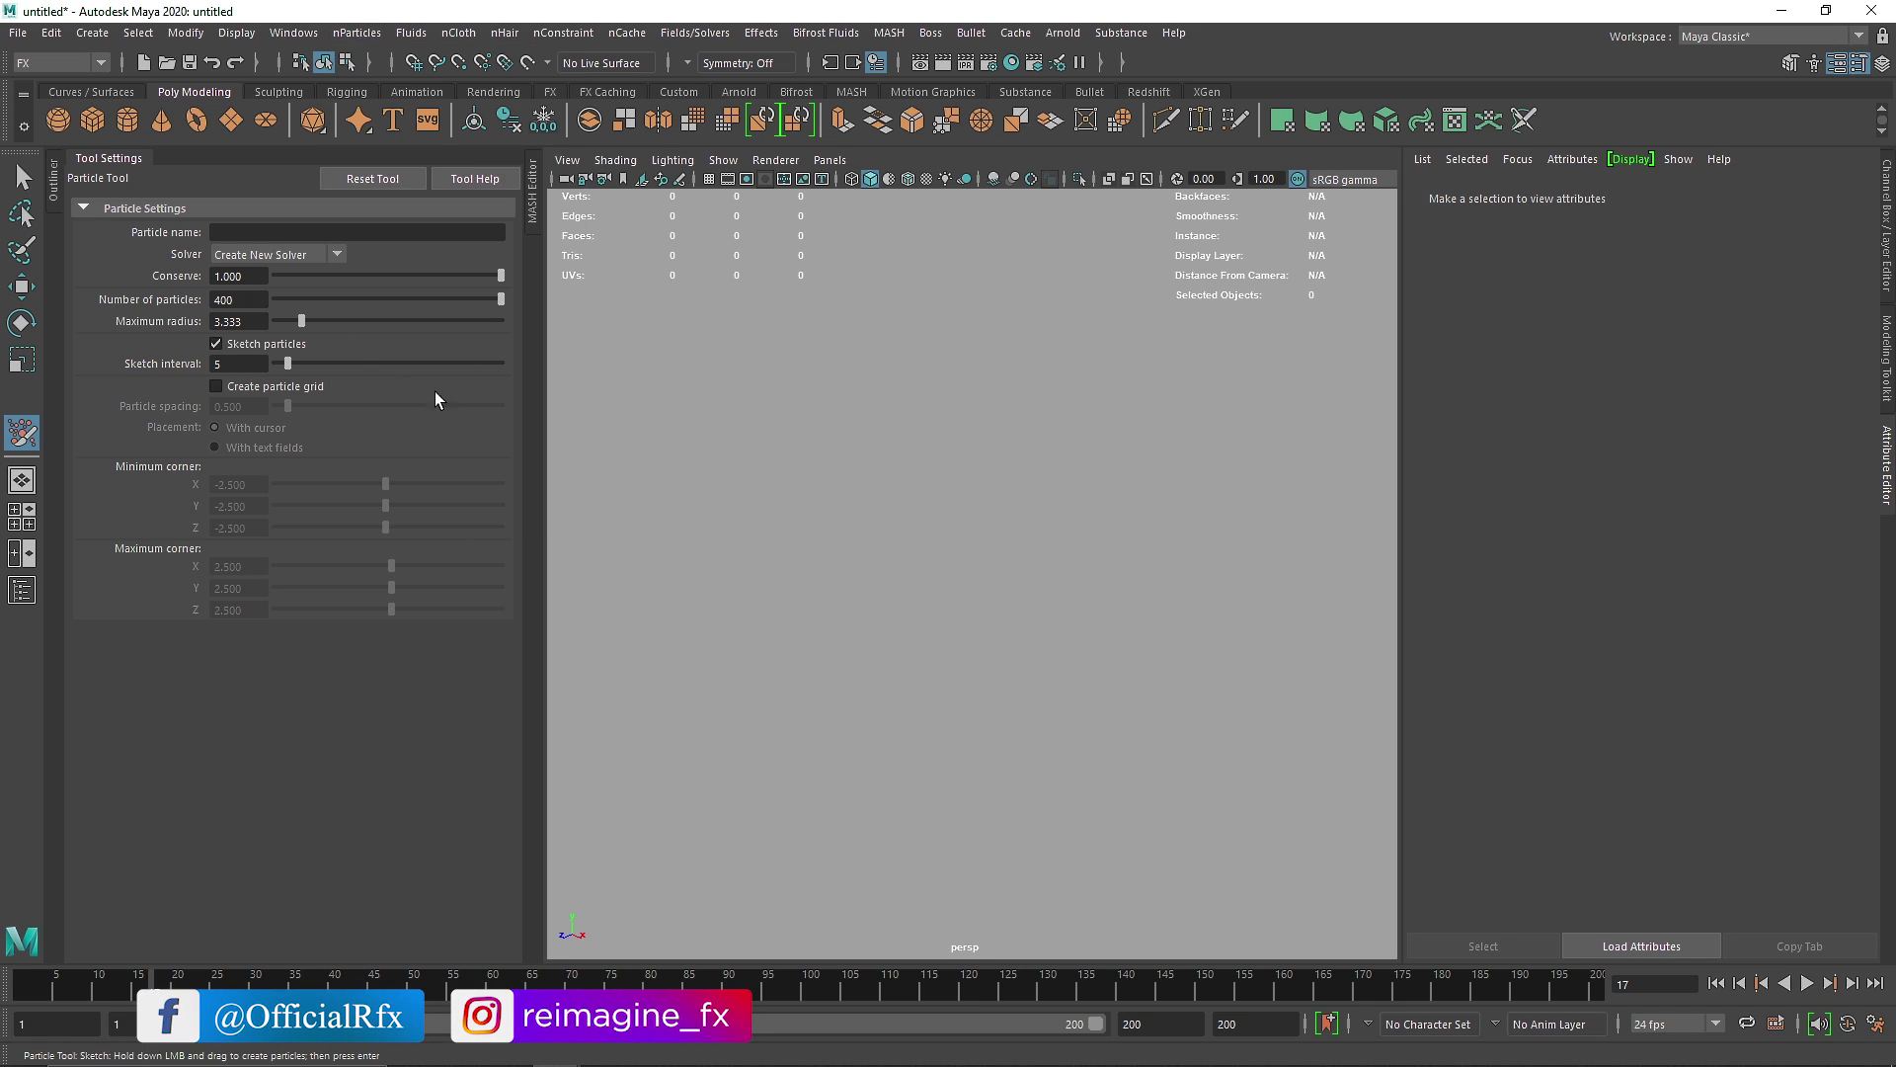
Enable particle grid creation and place a narrower 0.500-spacing grid by two corners below the first.
click(288, 389)
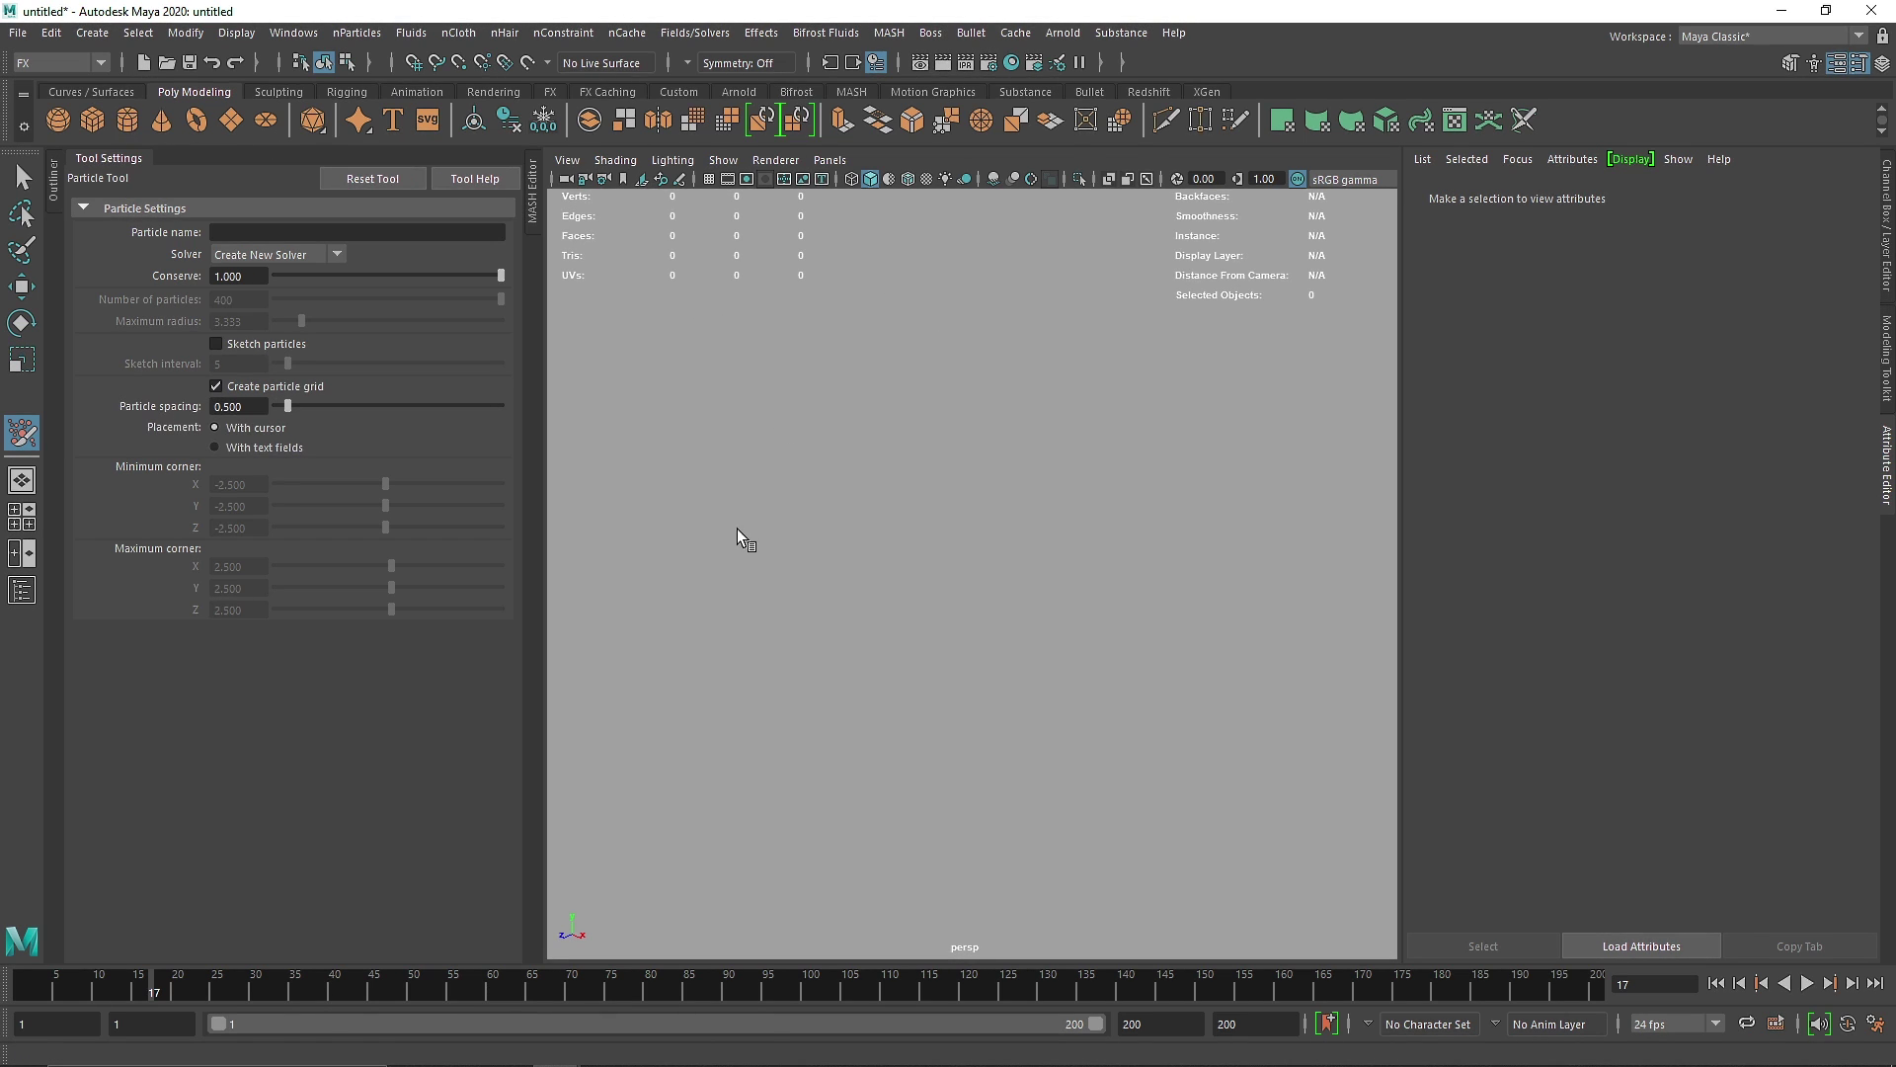
click(787, 429)
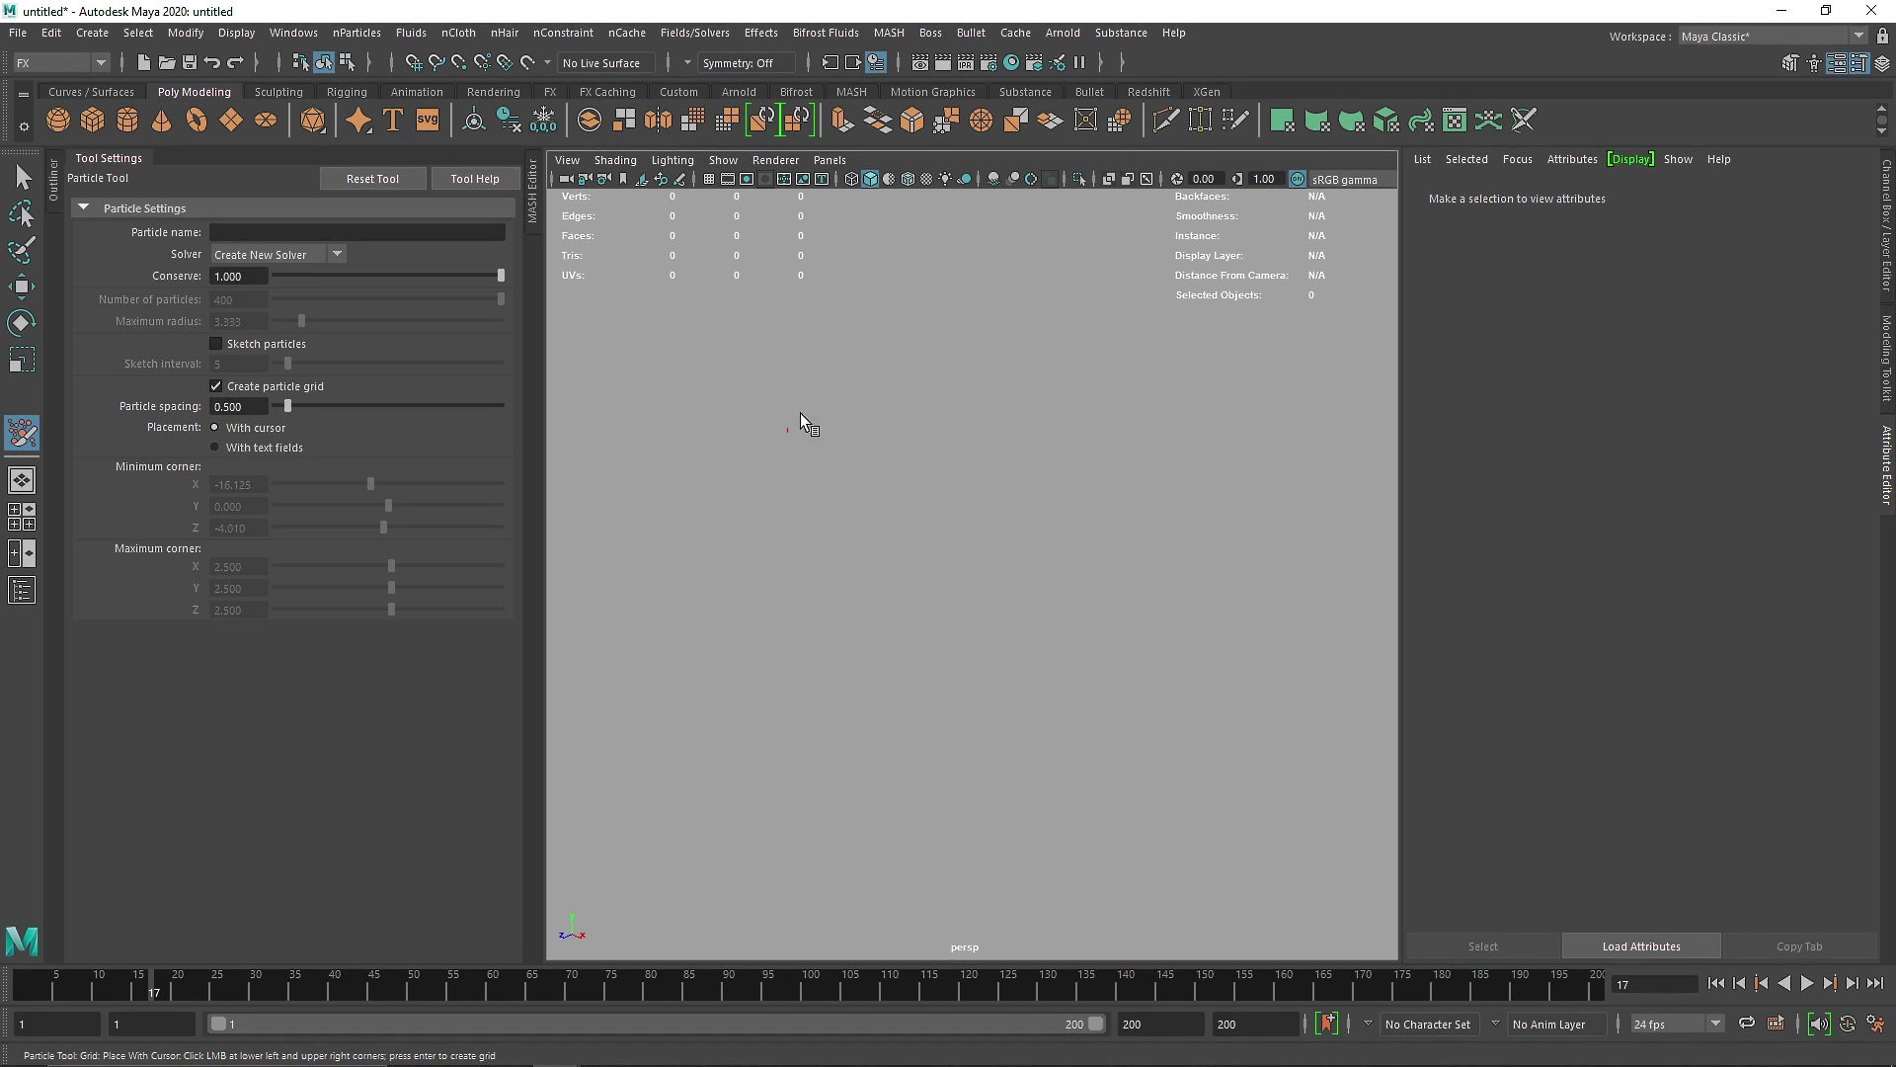
click(1158, 484)
key(Return)
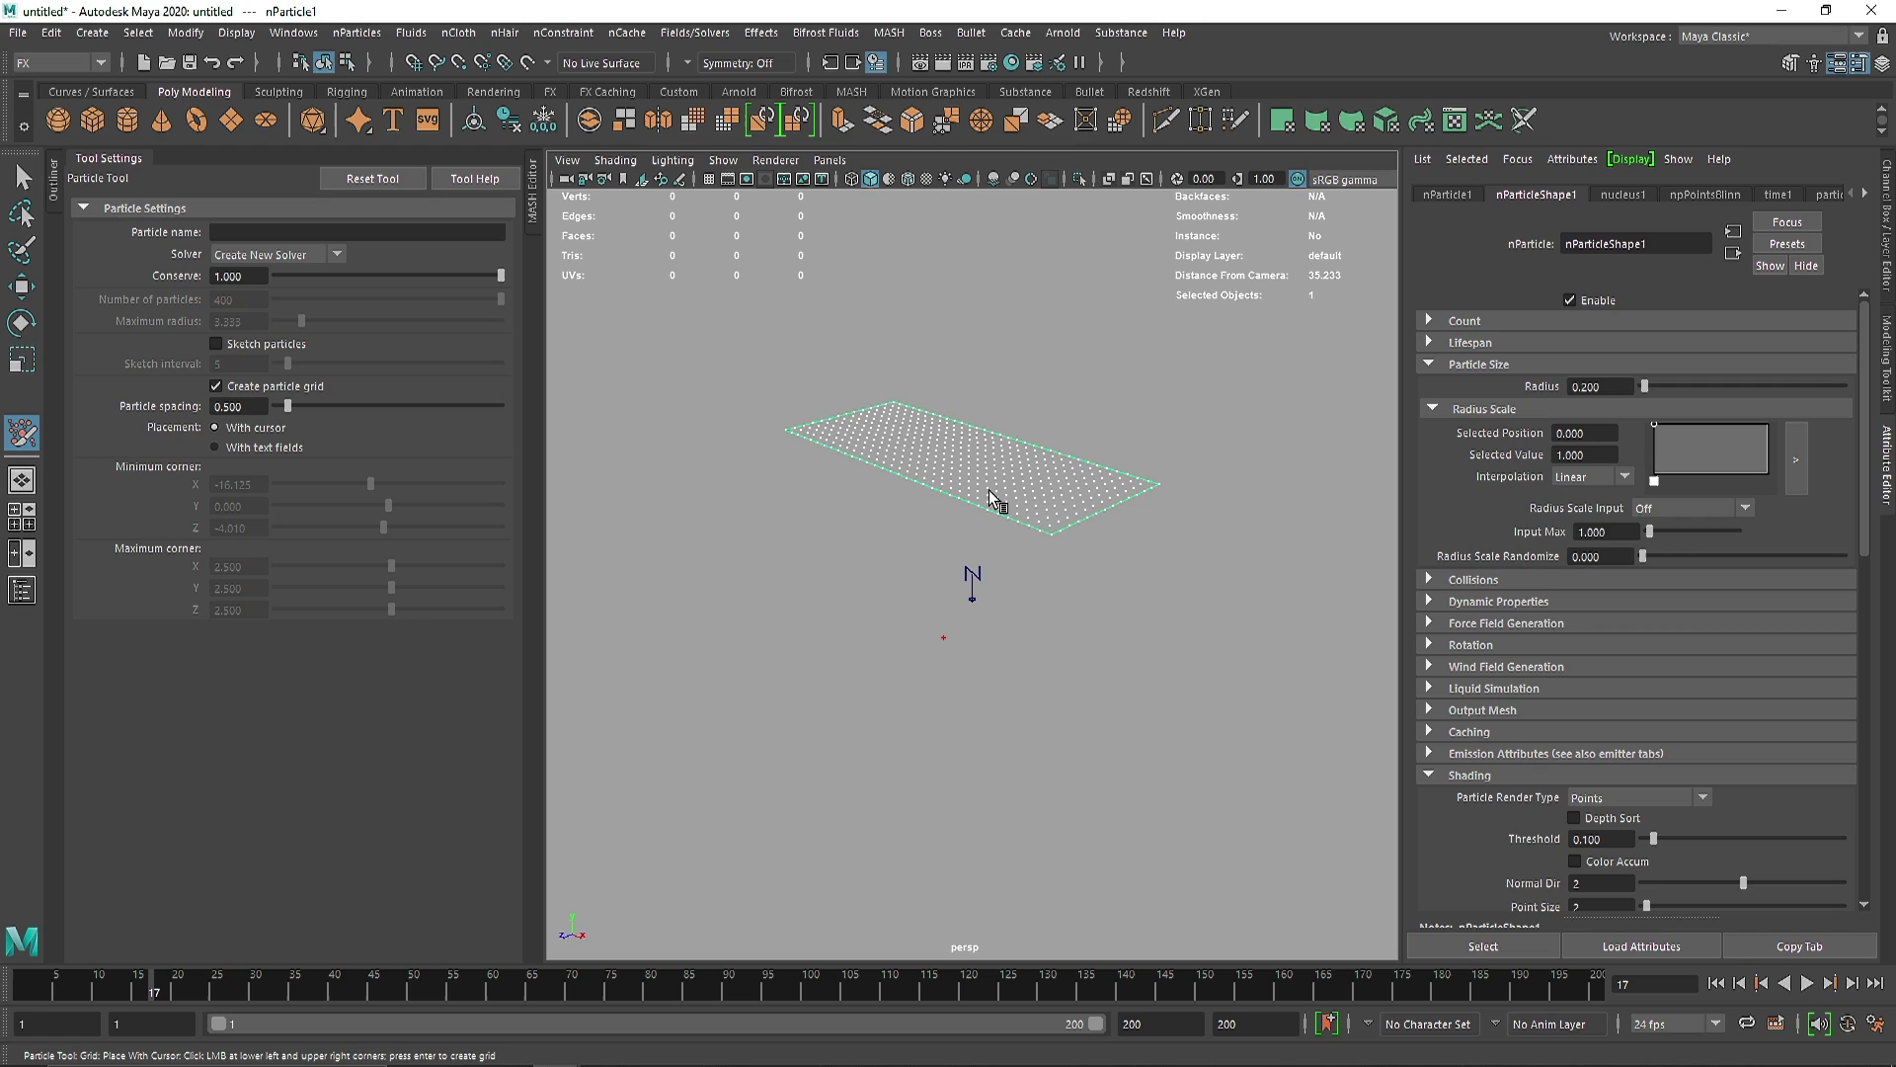
key(Return)
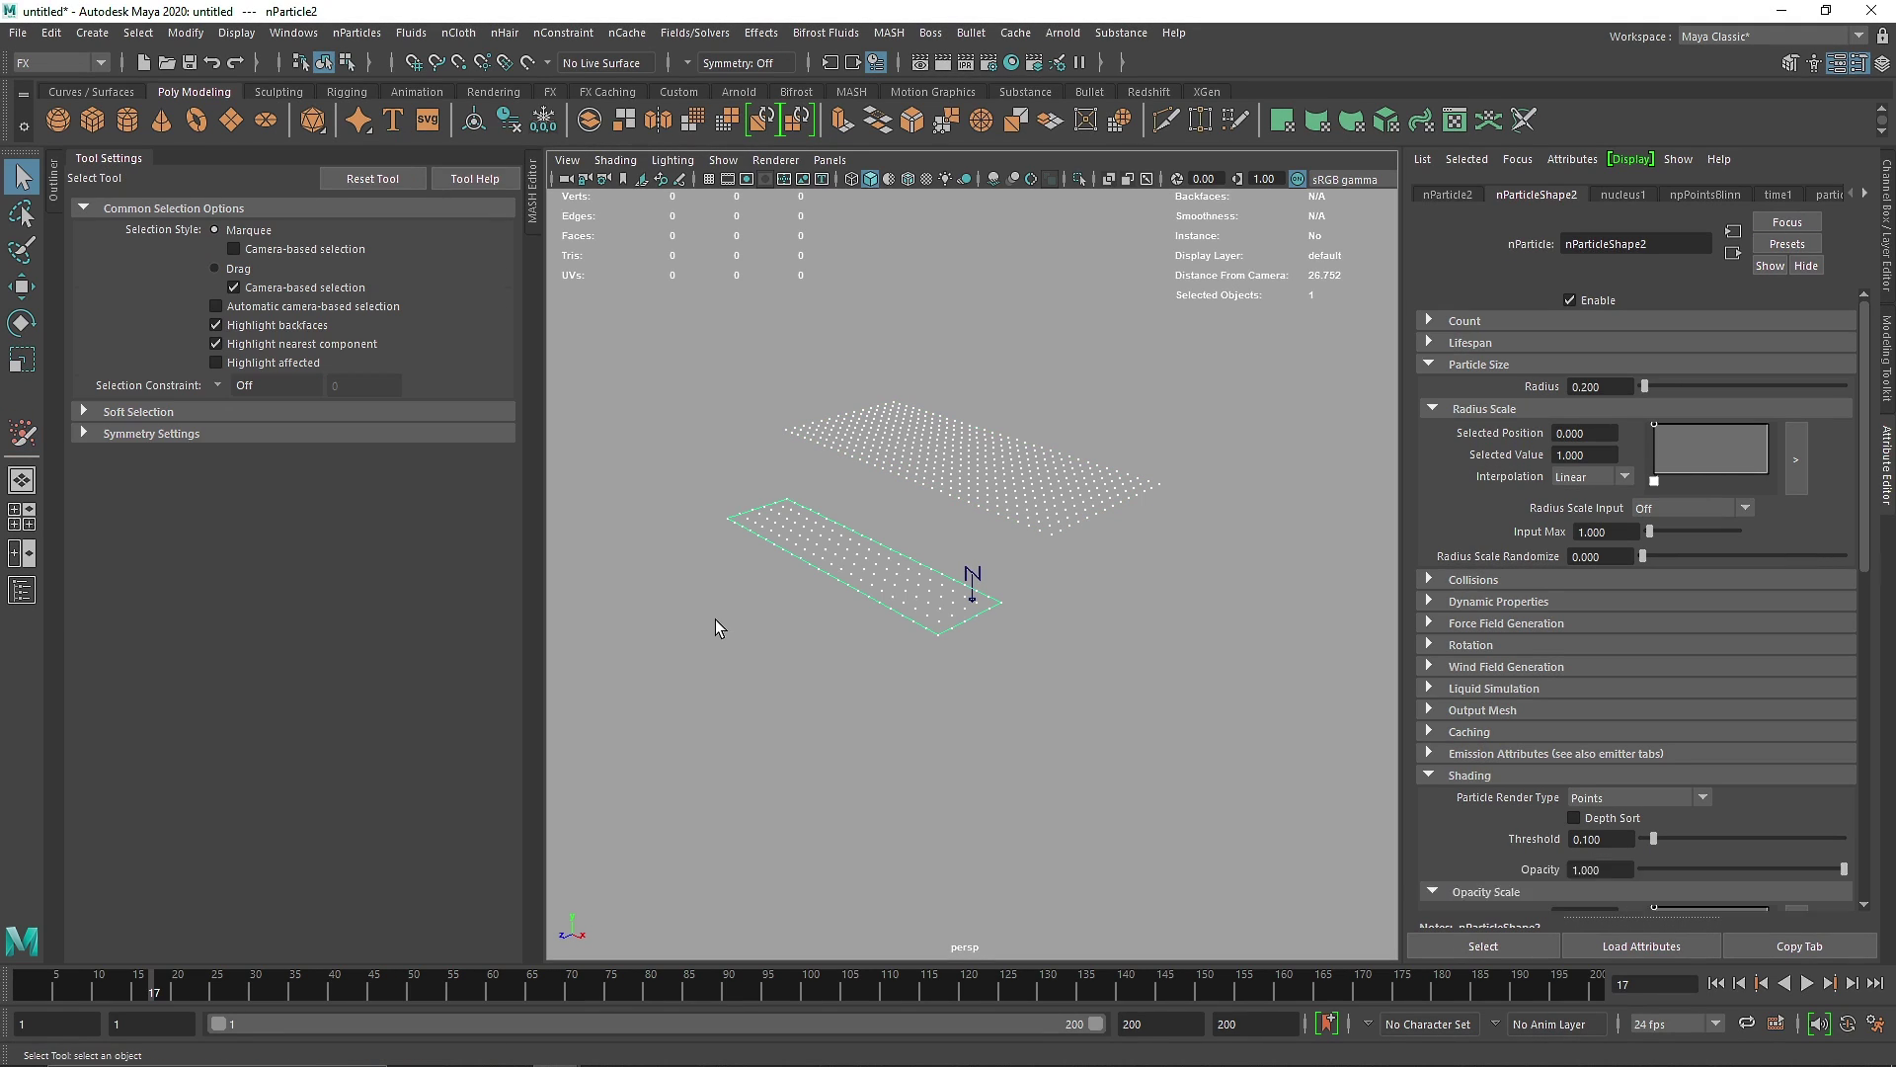
alt+drag(1061, 479, 1020, 476)
alt+middle_drag(1021, 476, 1032, 484)
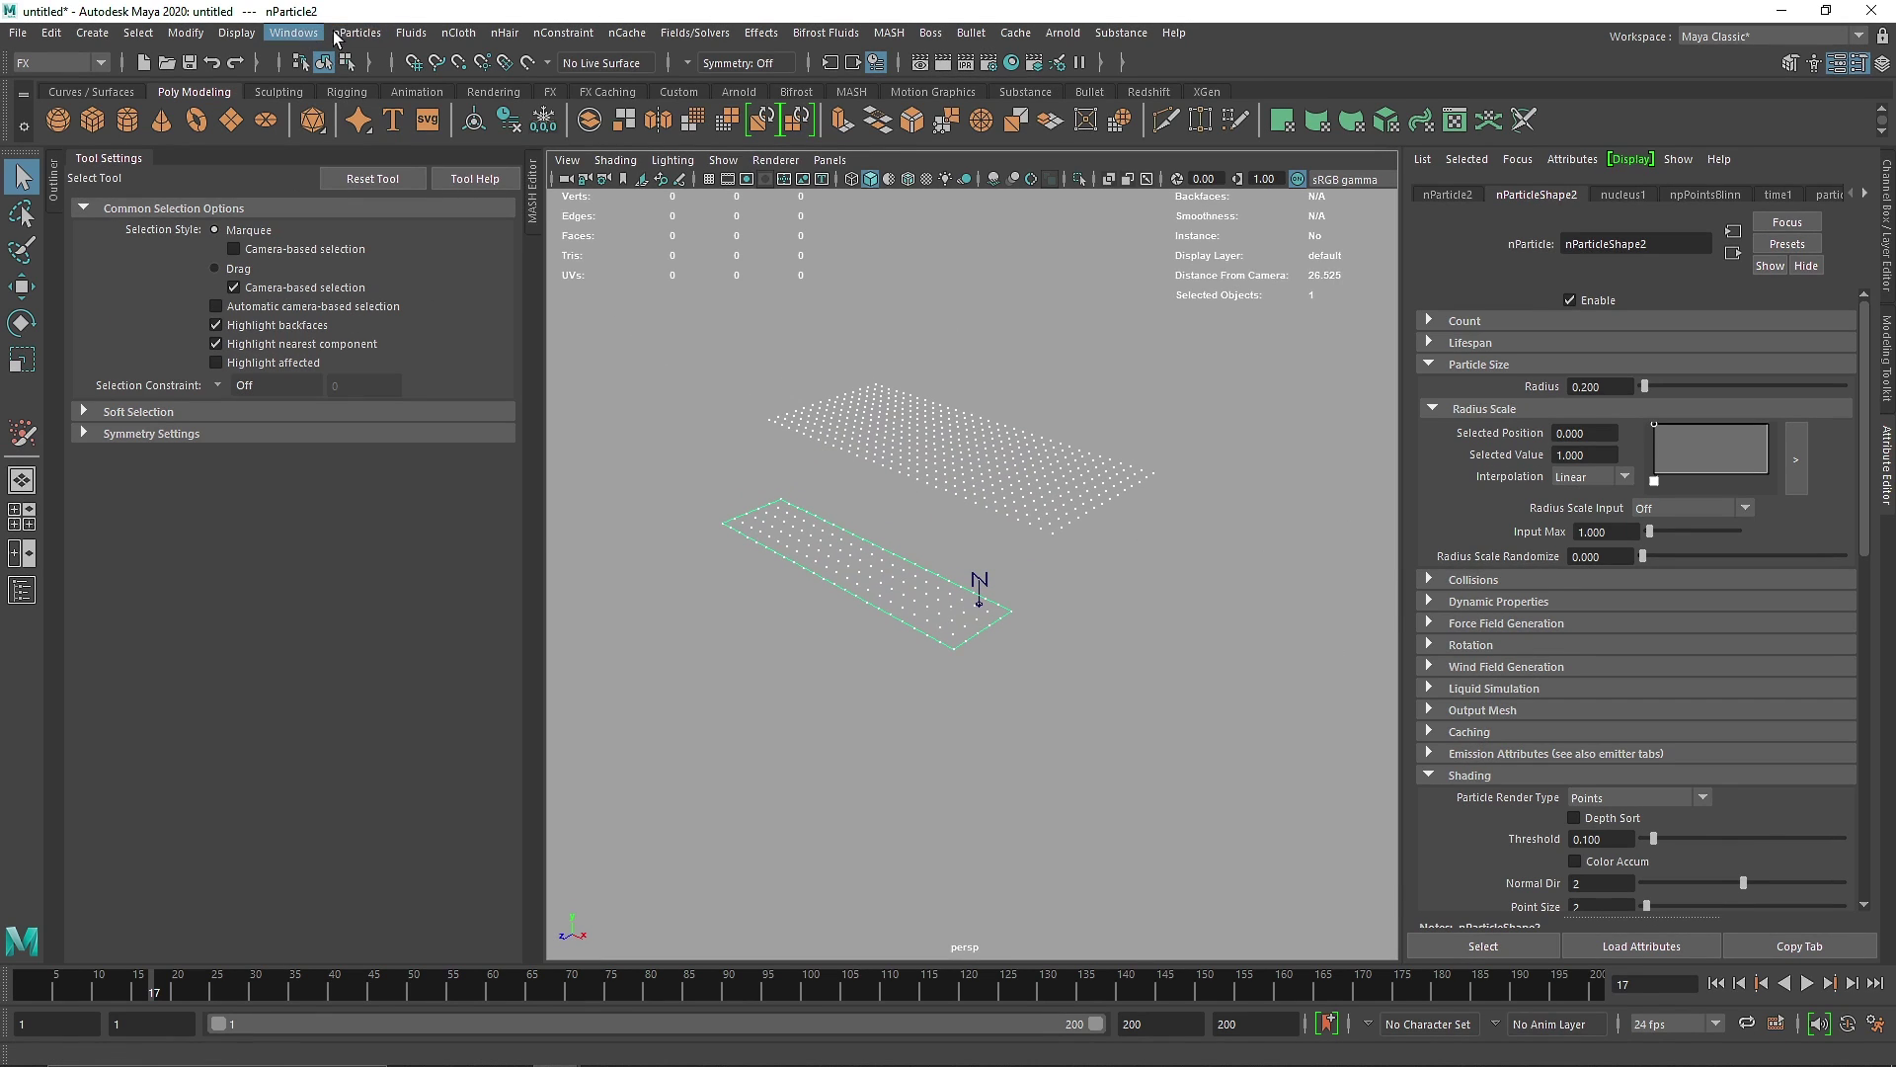
Start the nParticle Tool and set particle spacing to 1.
click(334, 32)
click(380, 175)
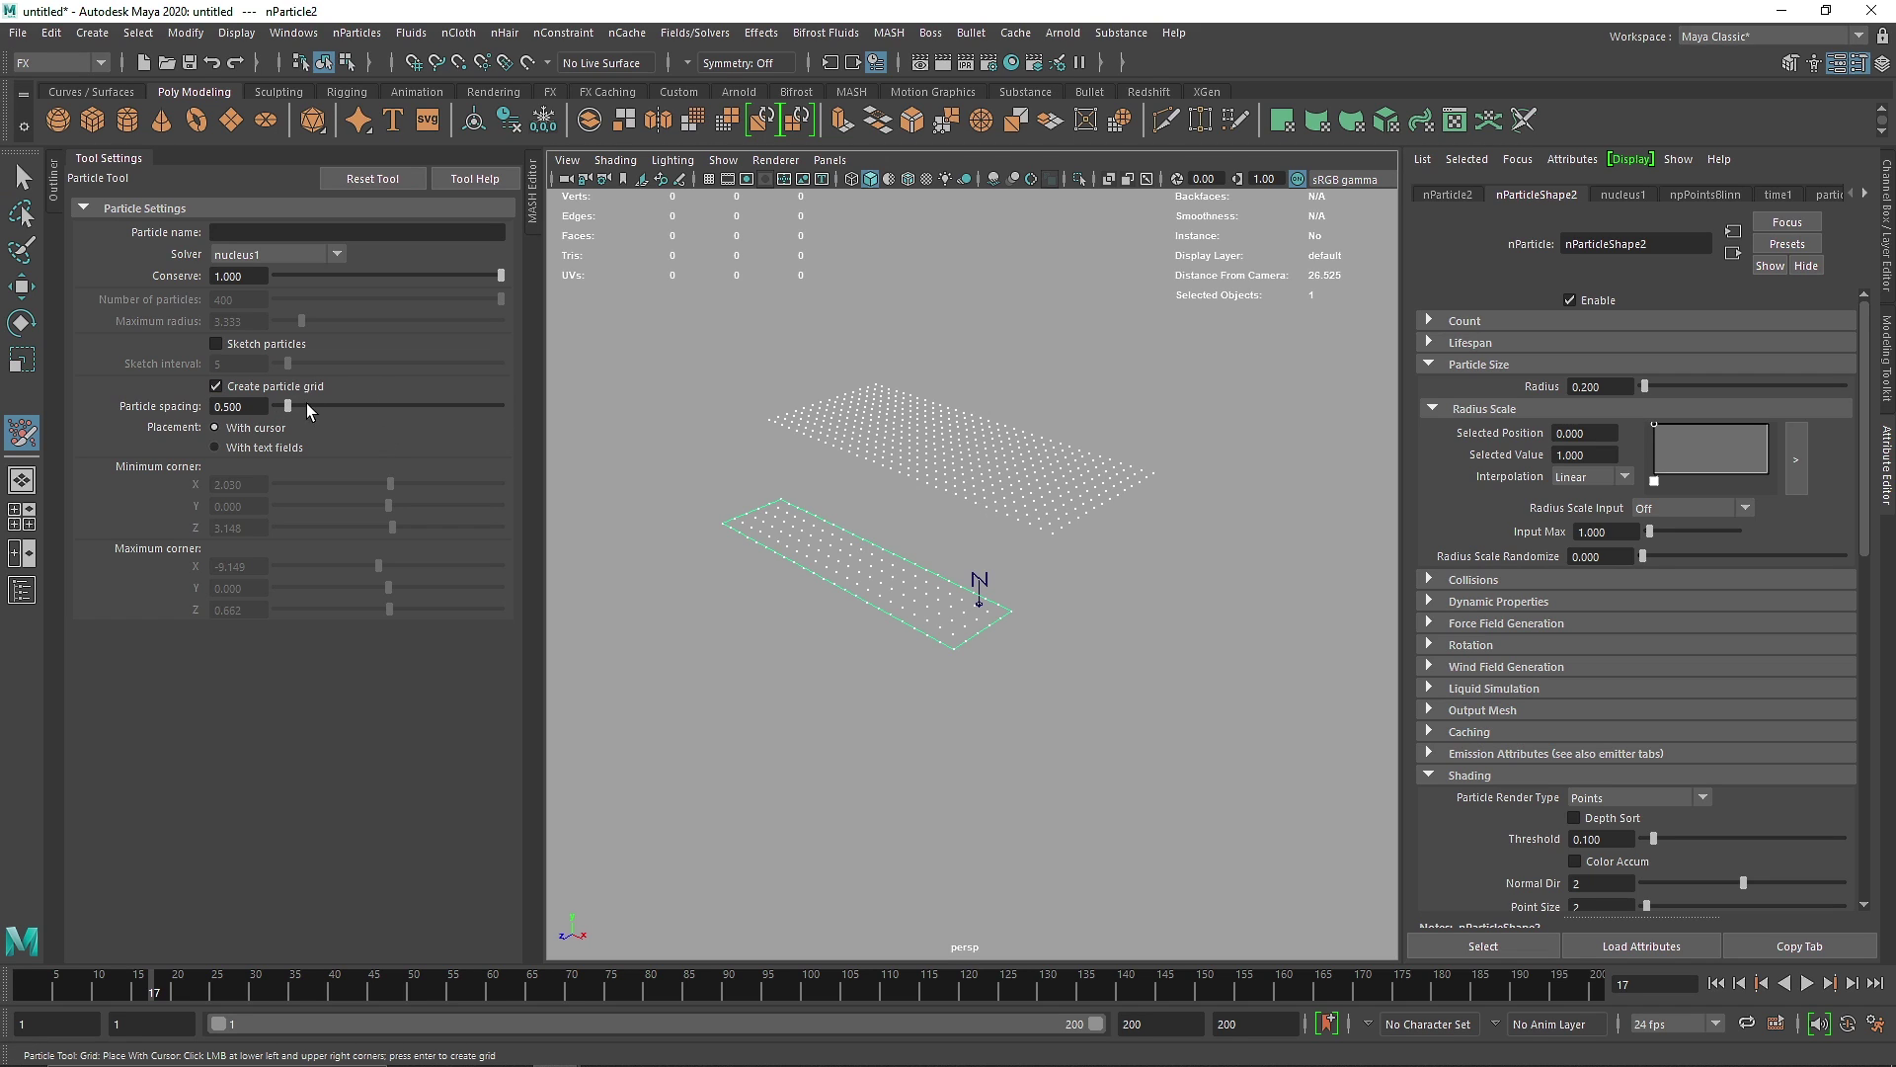
drag(293, 408, 316, 408)
text(1)
key(Return)
Keep placement With cursor and create a larger grid in front of the existing ones.
click(215, 446)
click(215, 427)
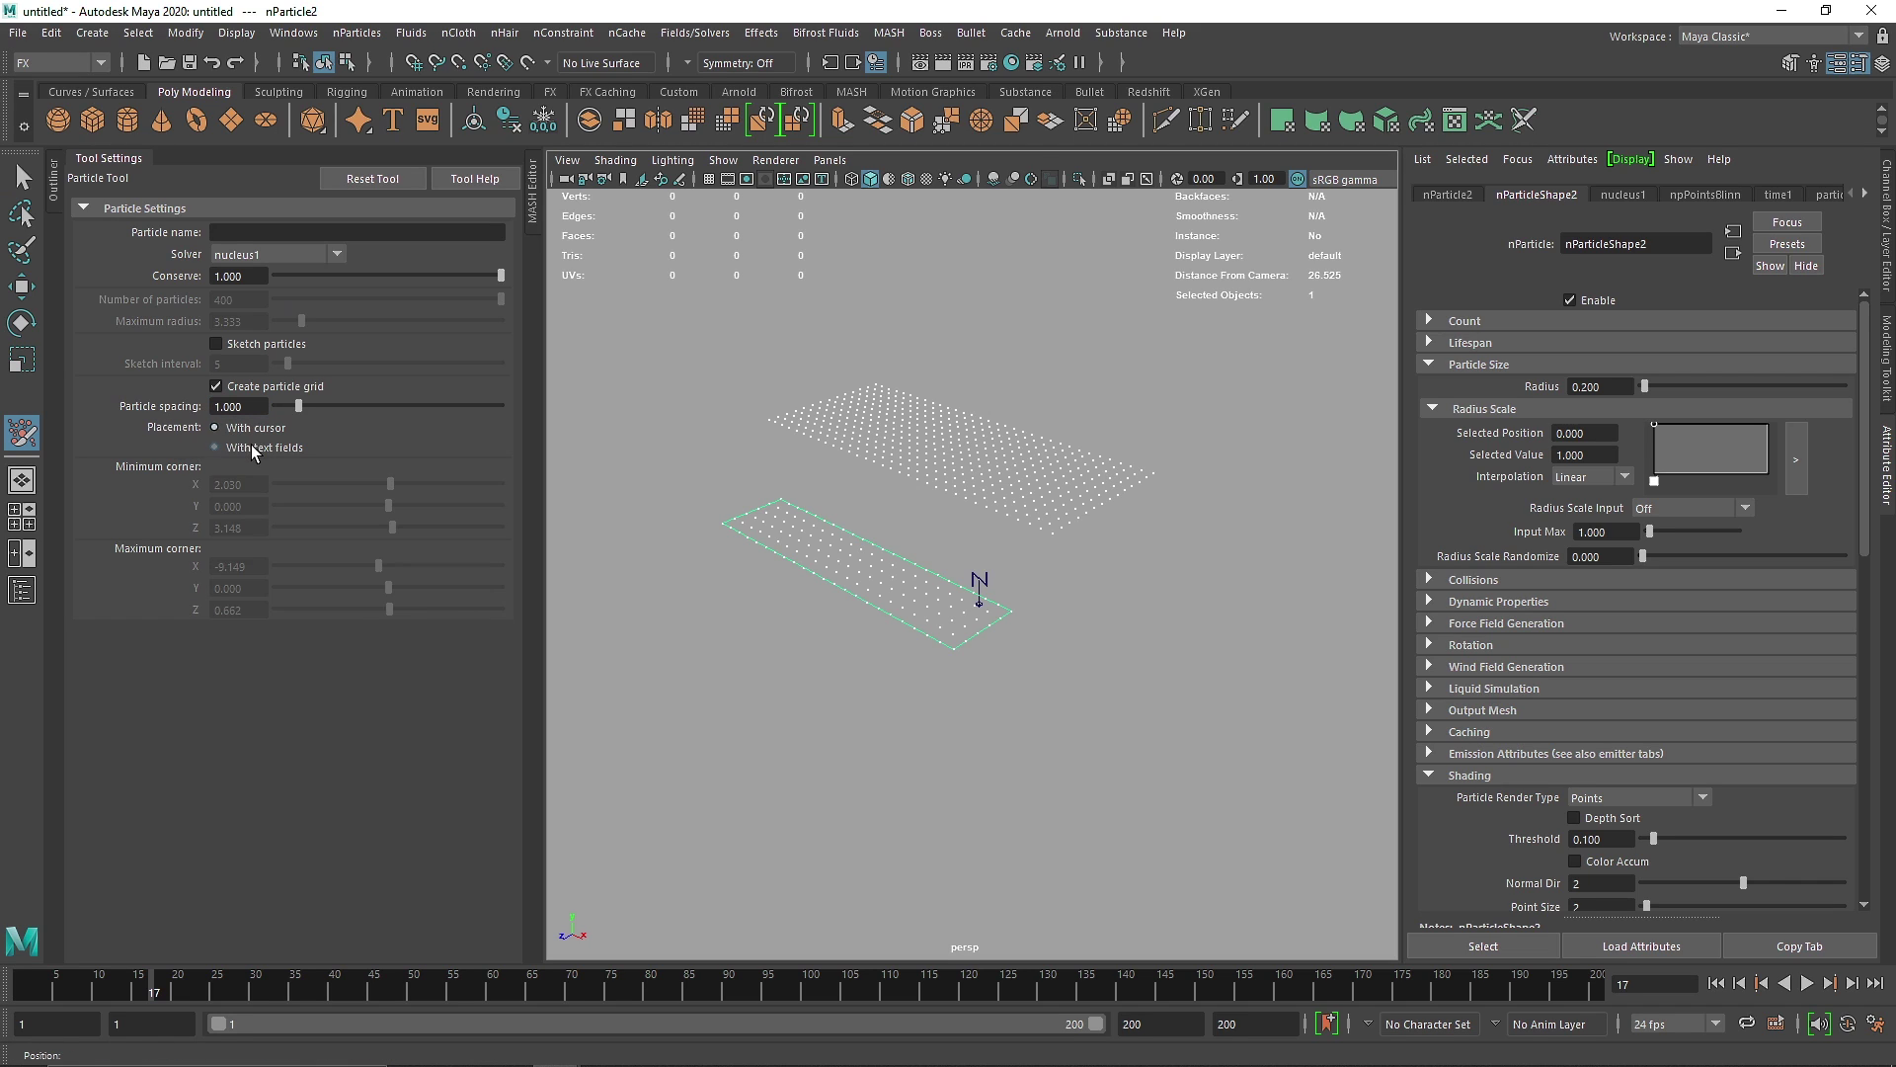
click(254, 450)
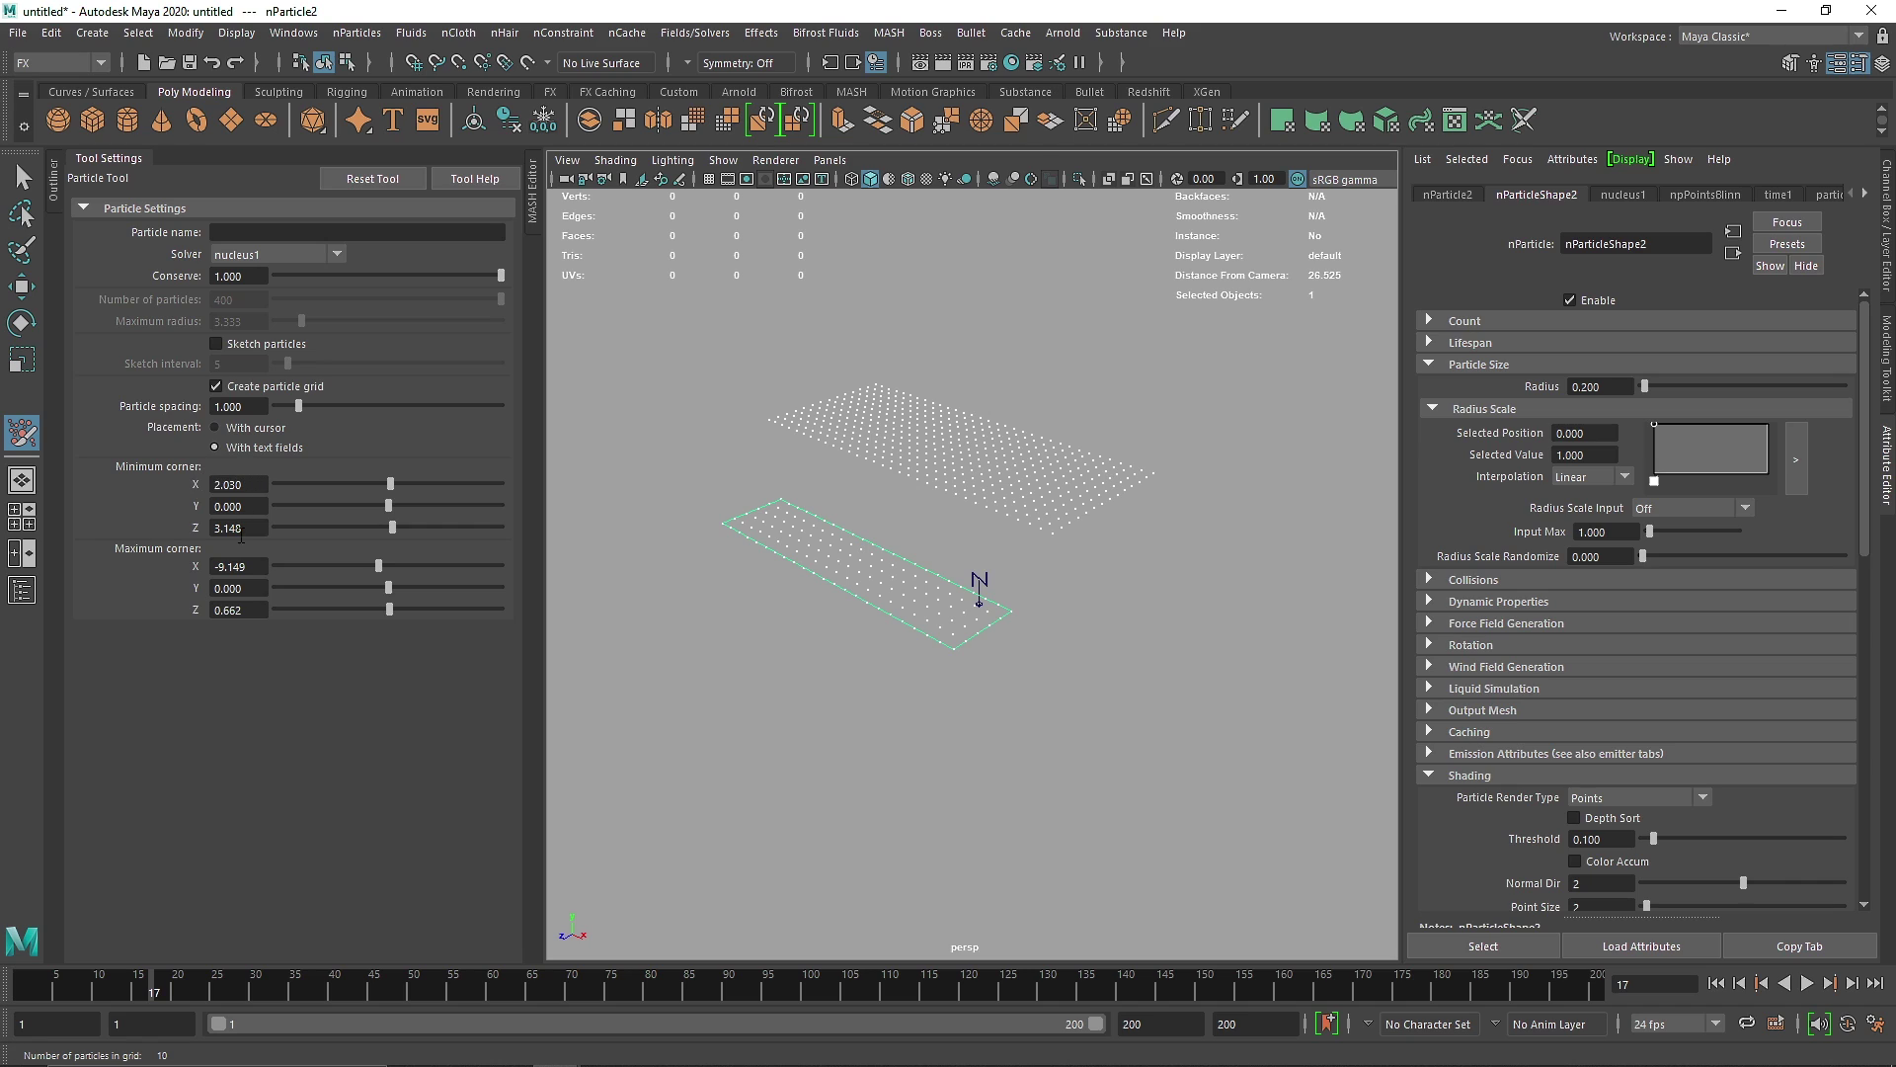
click(253, 429)
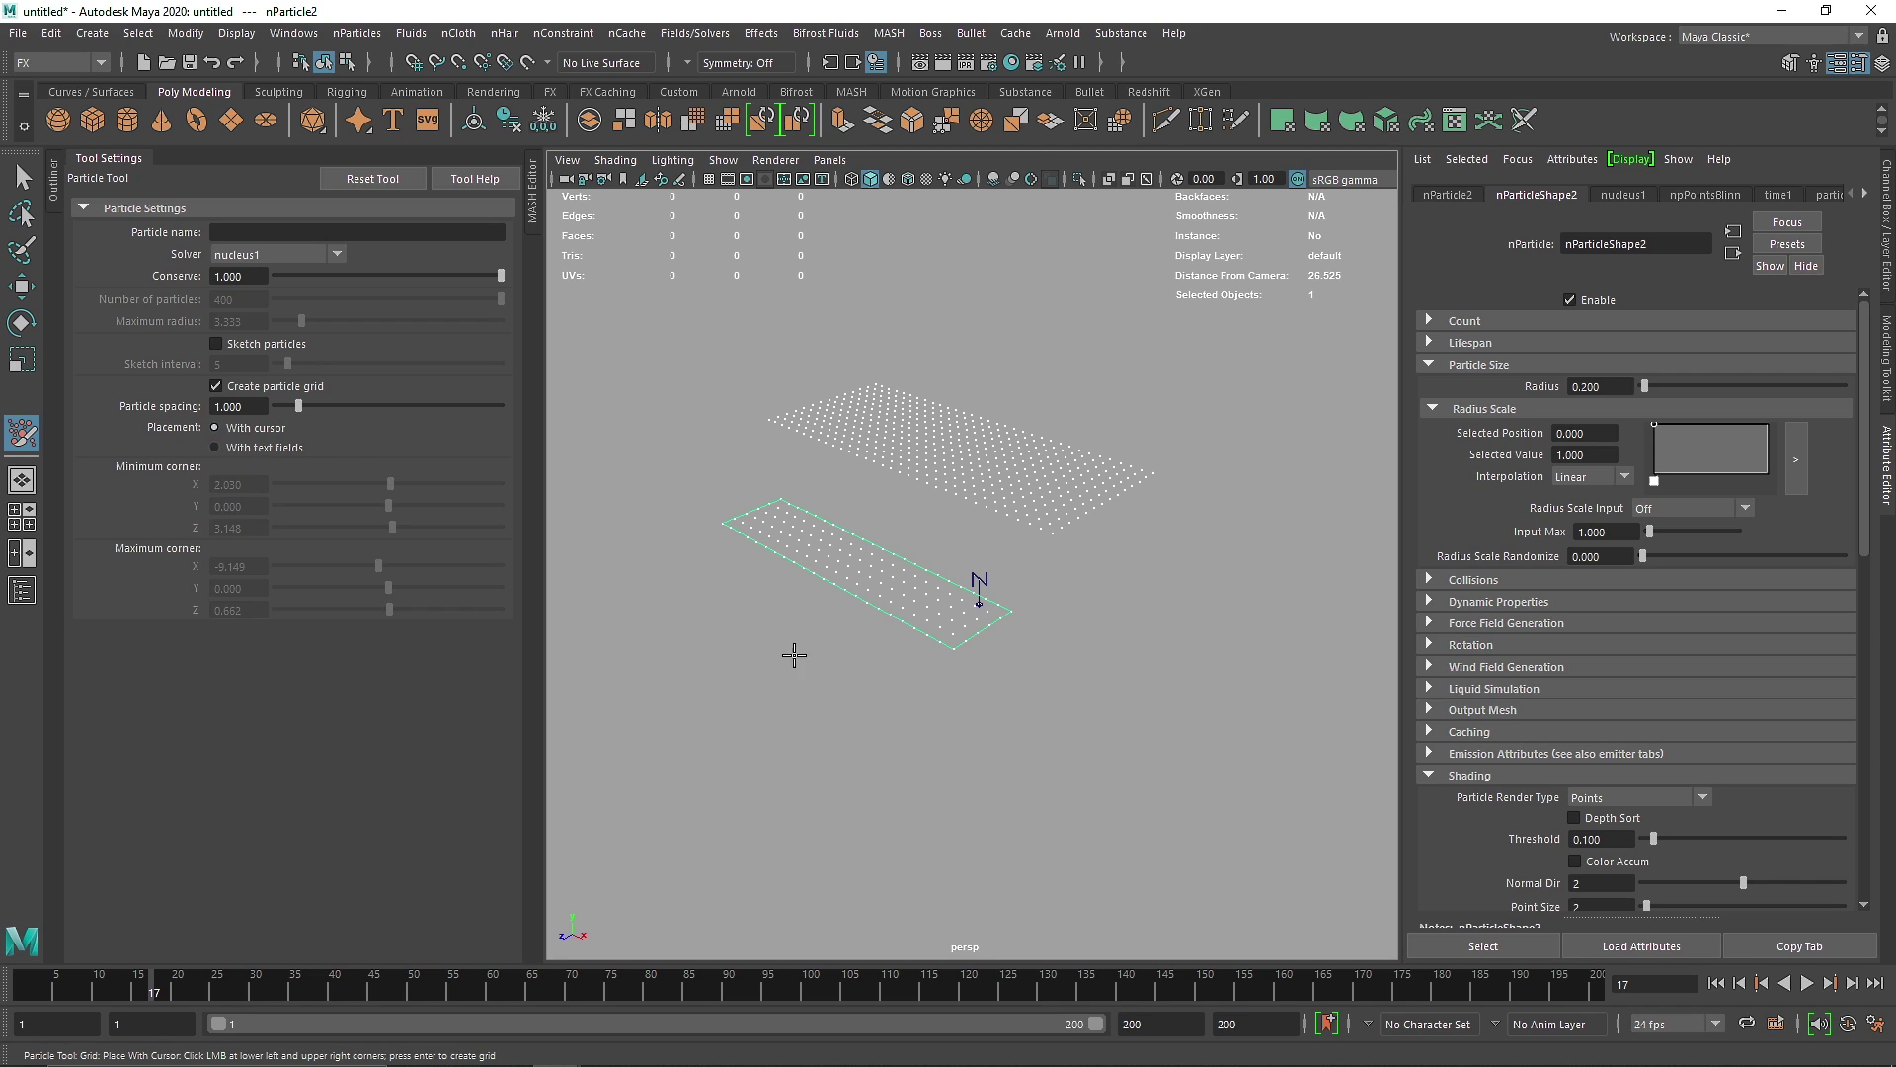
click(719, 653)
key(Return)
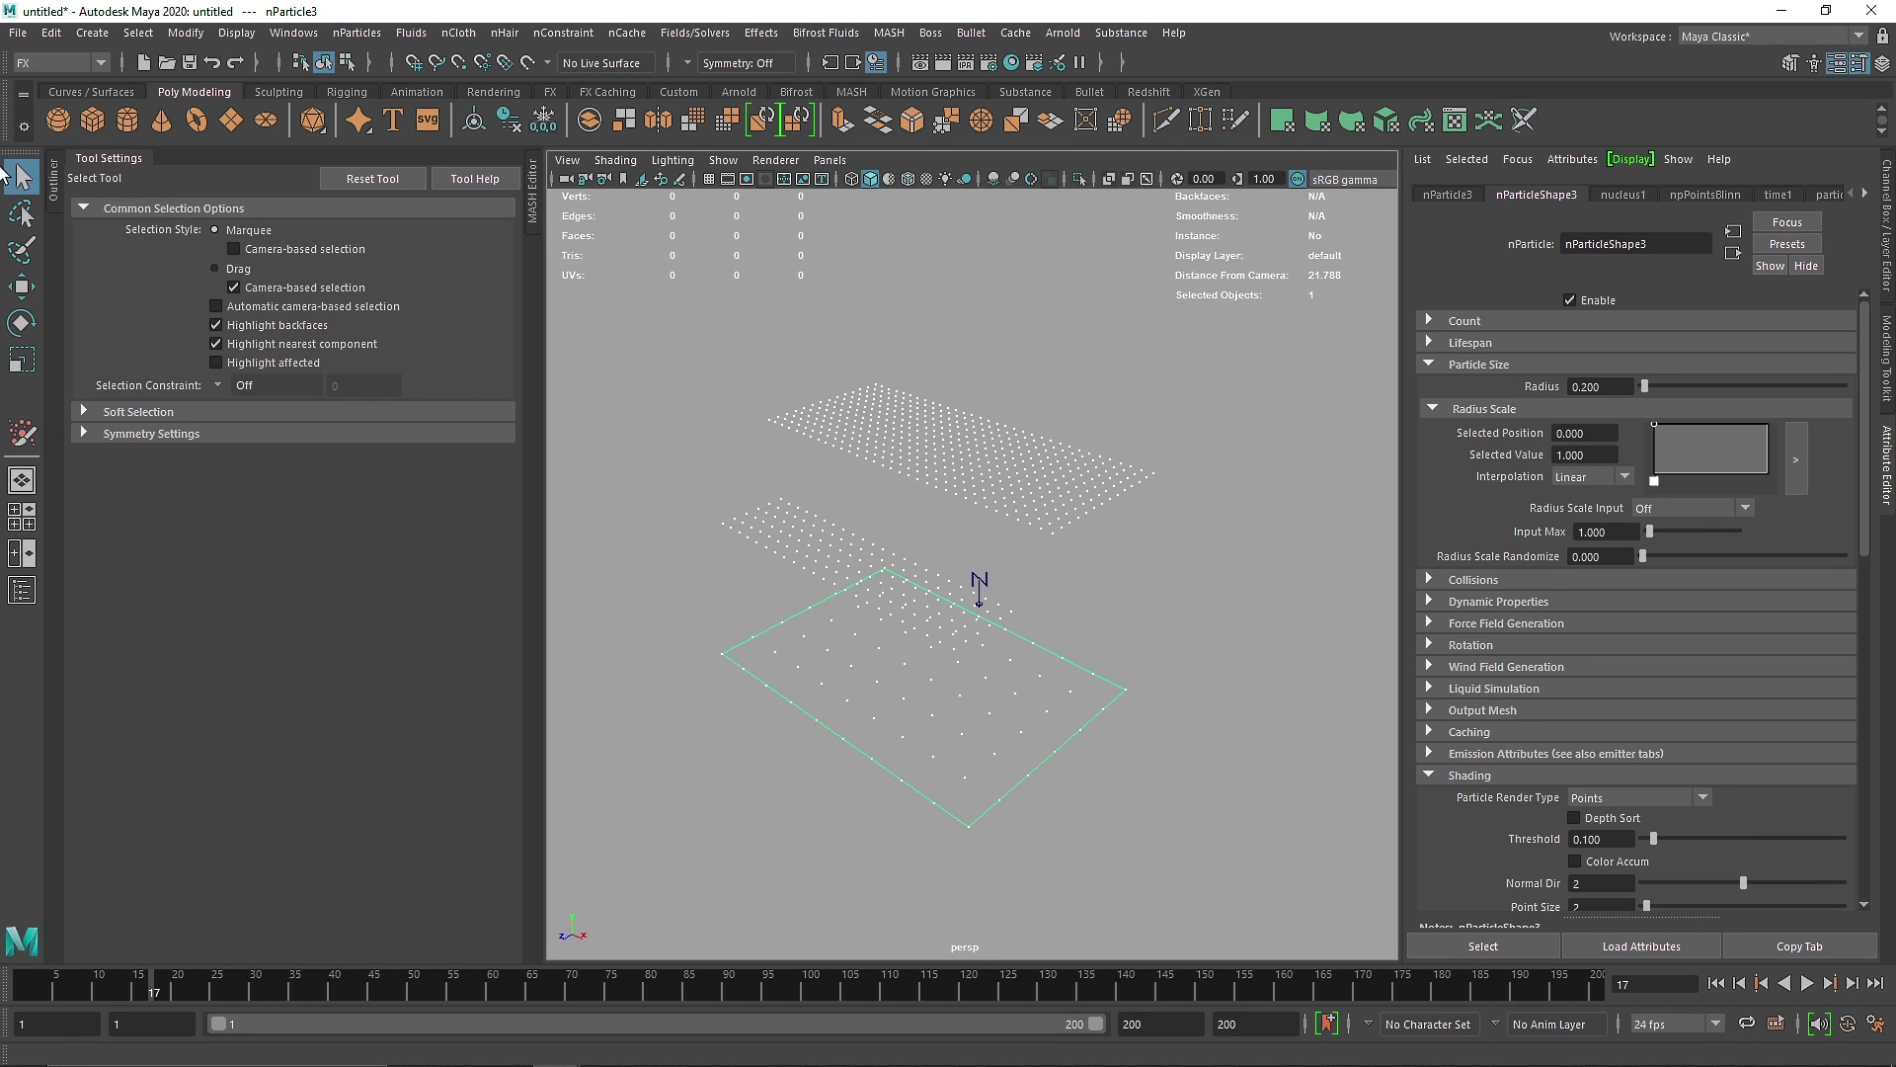
Delete all three particle grids from the scene.
click(900, 601)
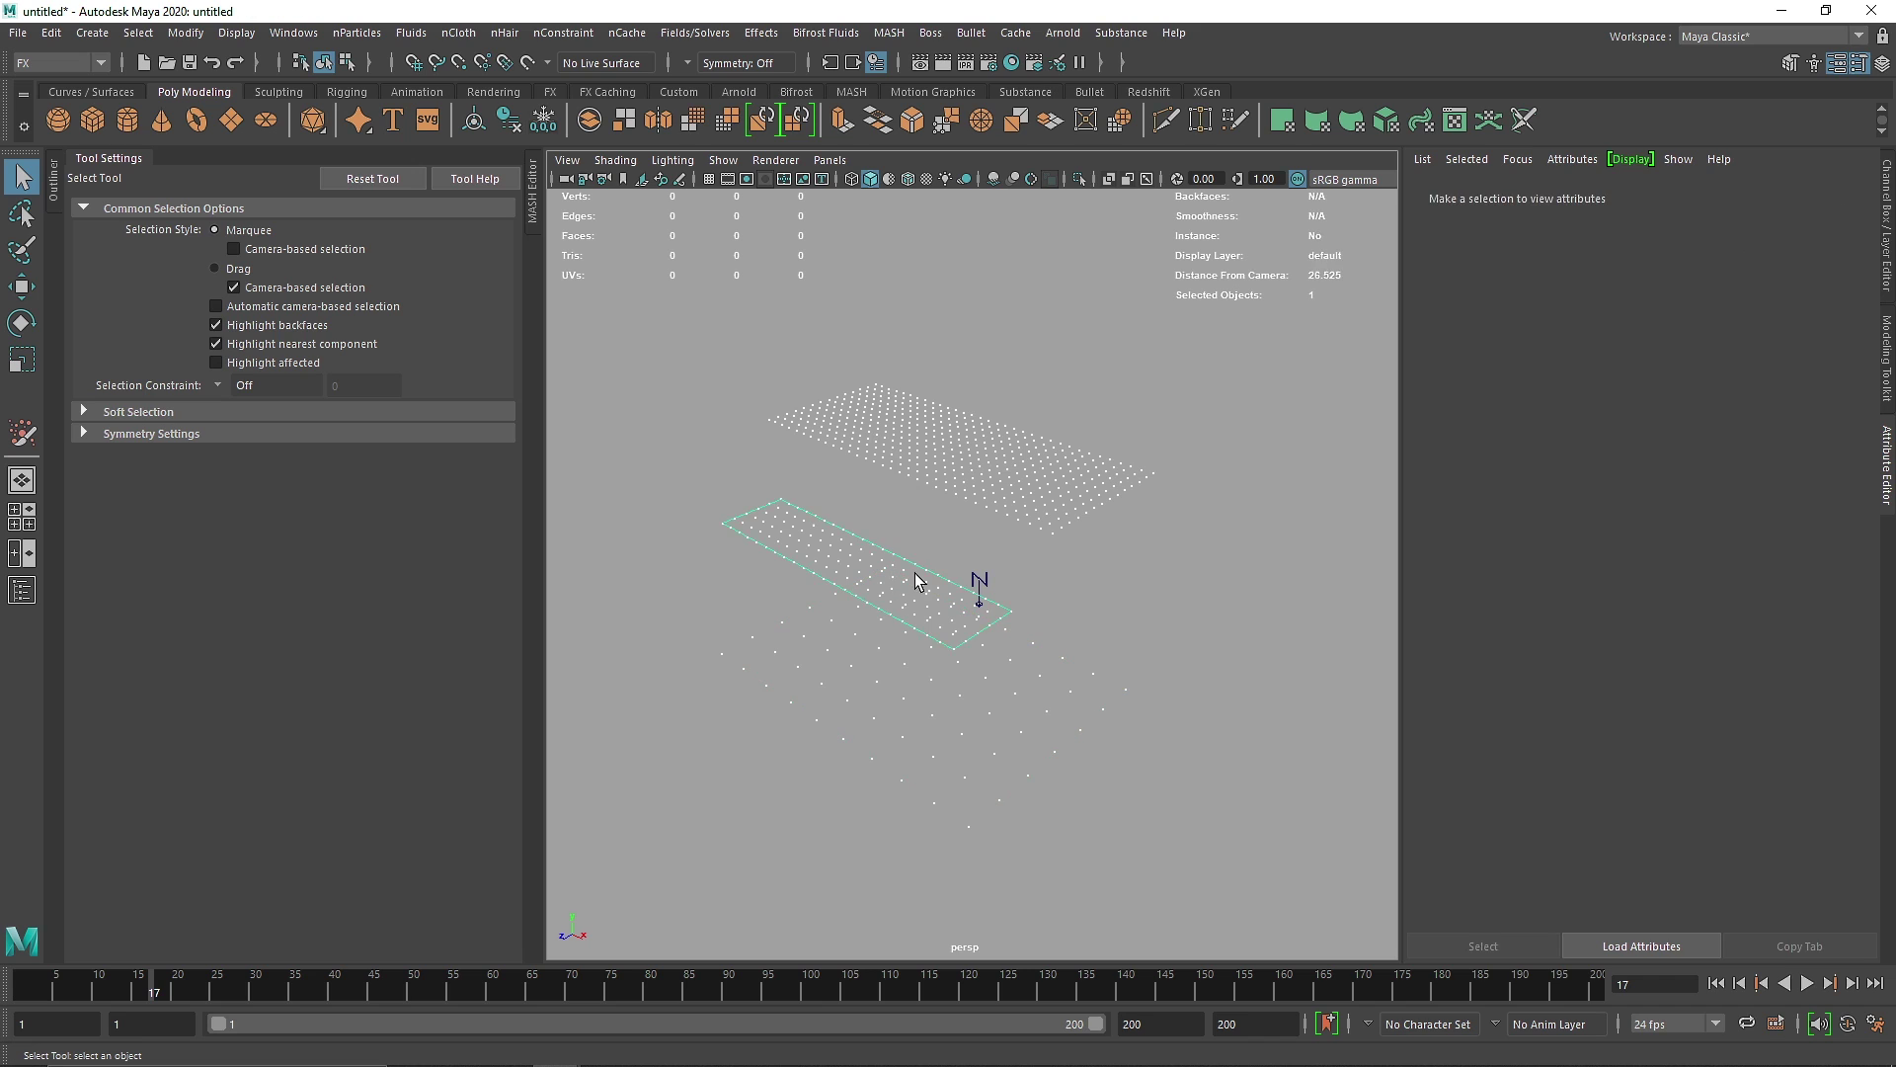
key(Delete)
click(919, 612)
shift+click(981, 463)
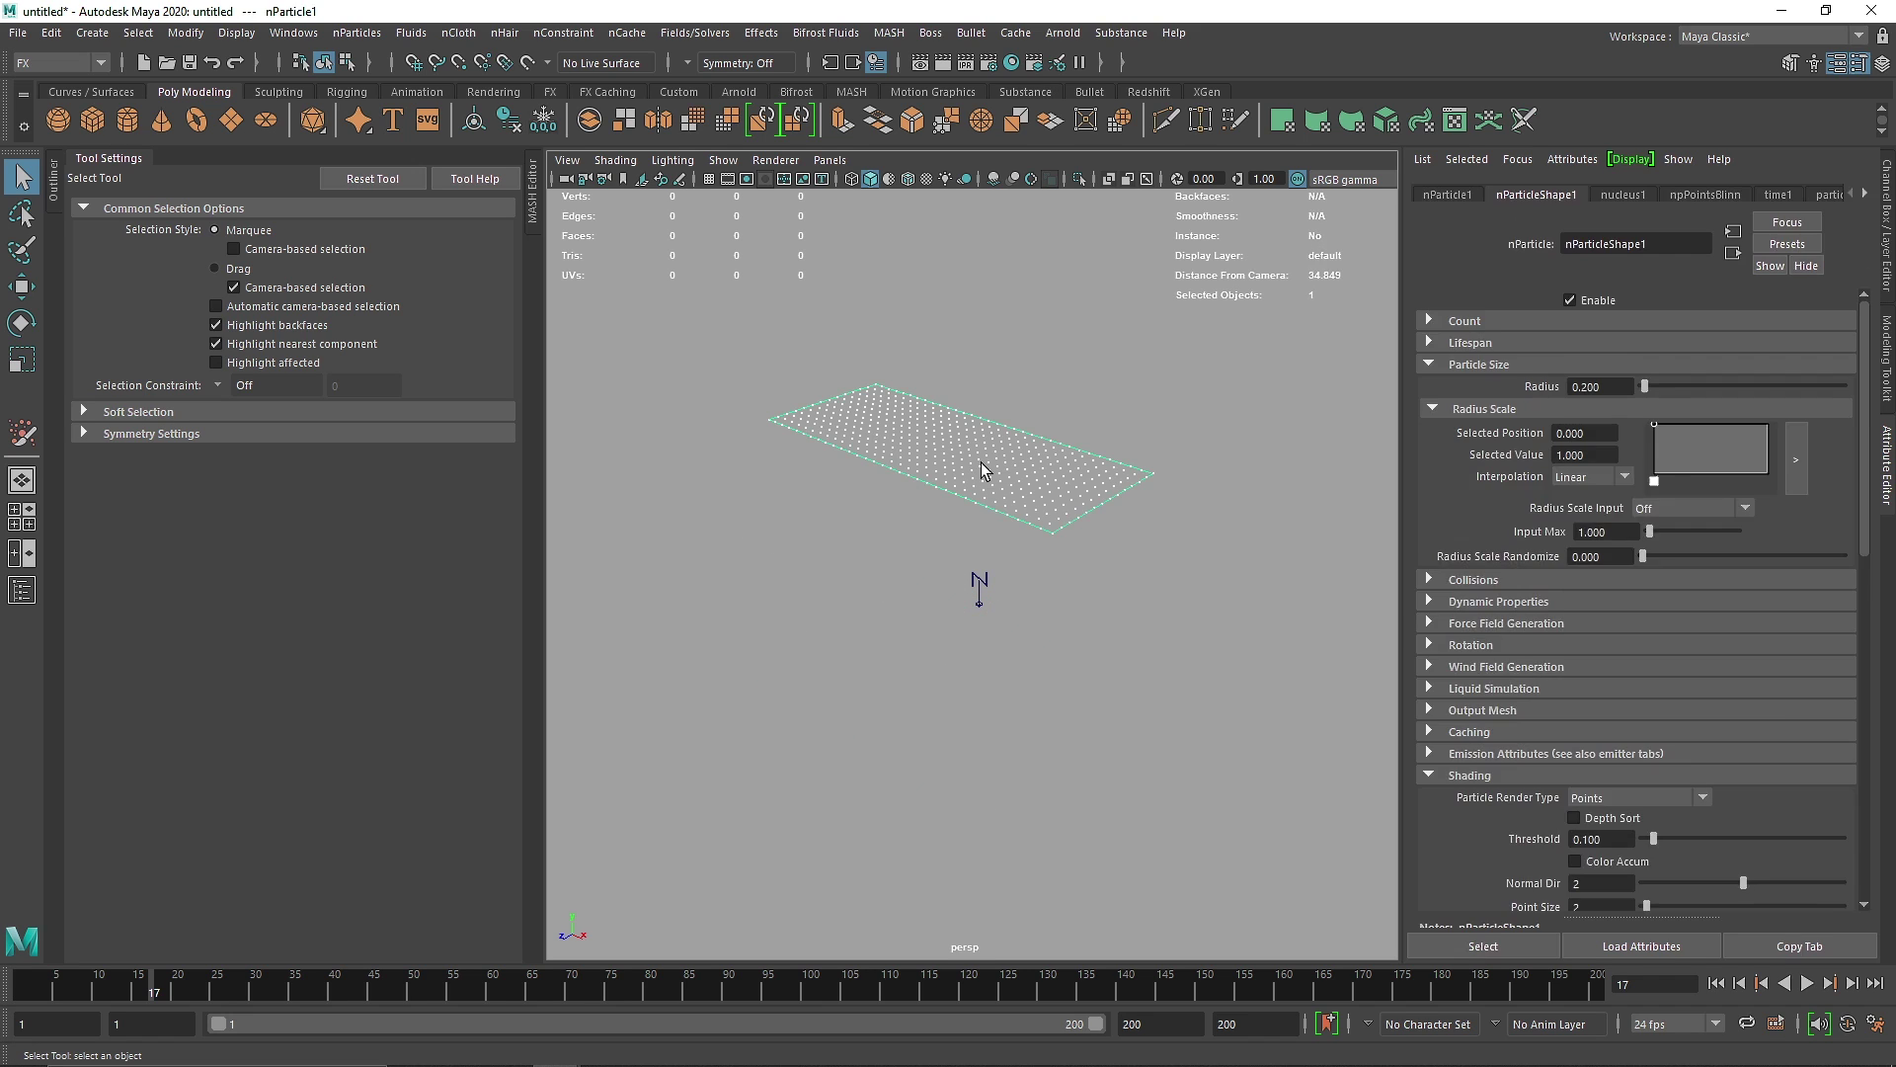
key(Delete)
Select the nucleus, expand the Outliner, and add an emitter from the nParticles menu.
click(963, 595)
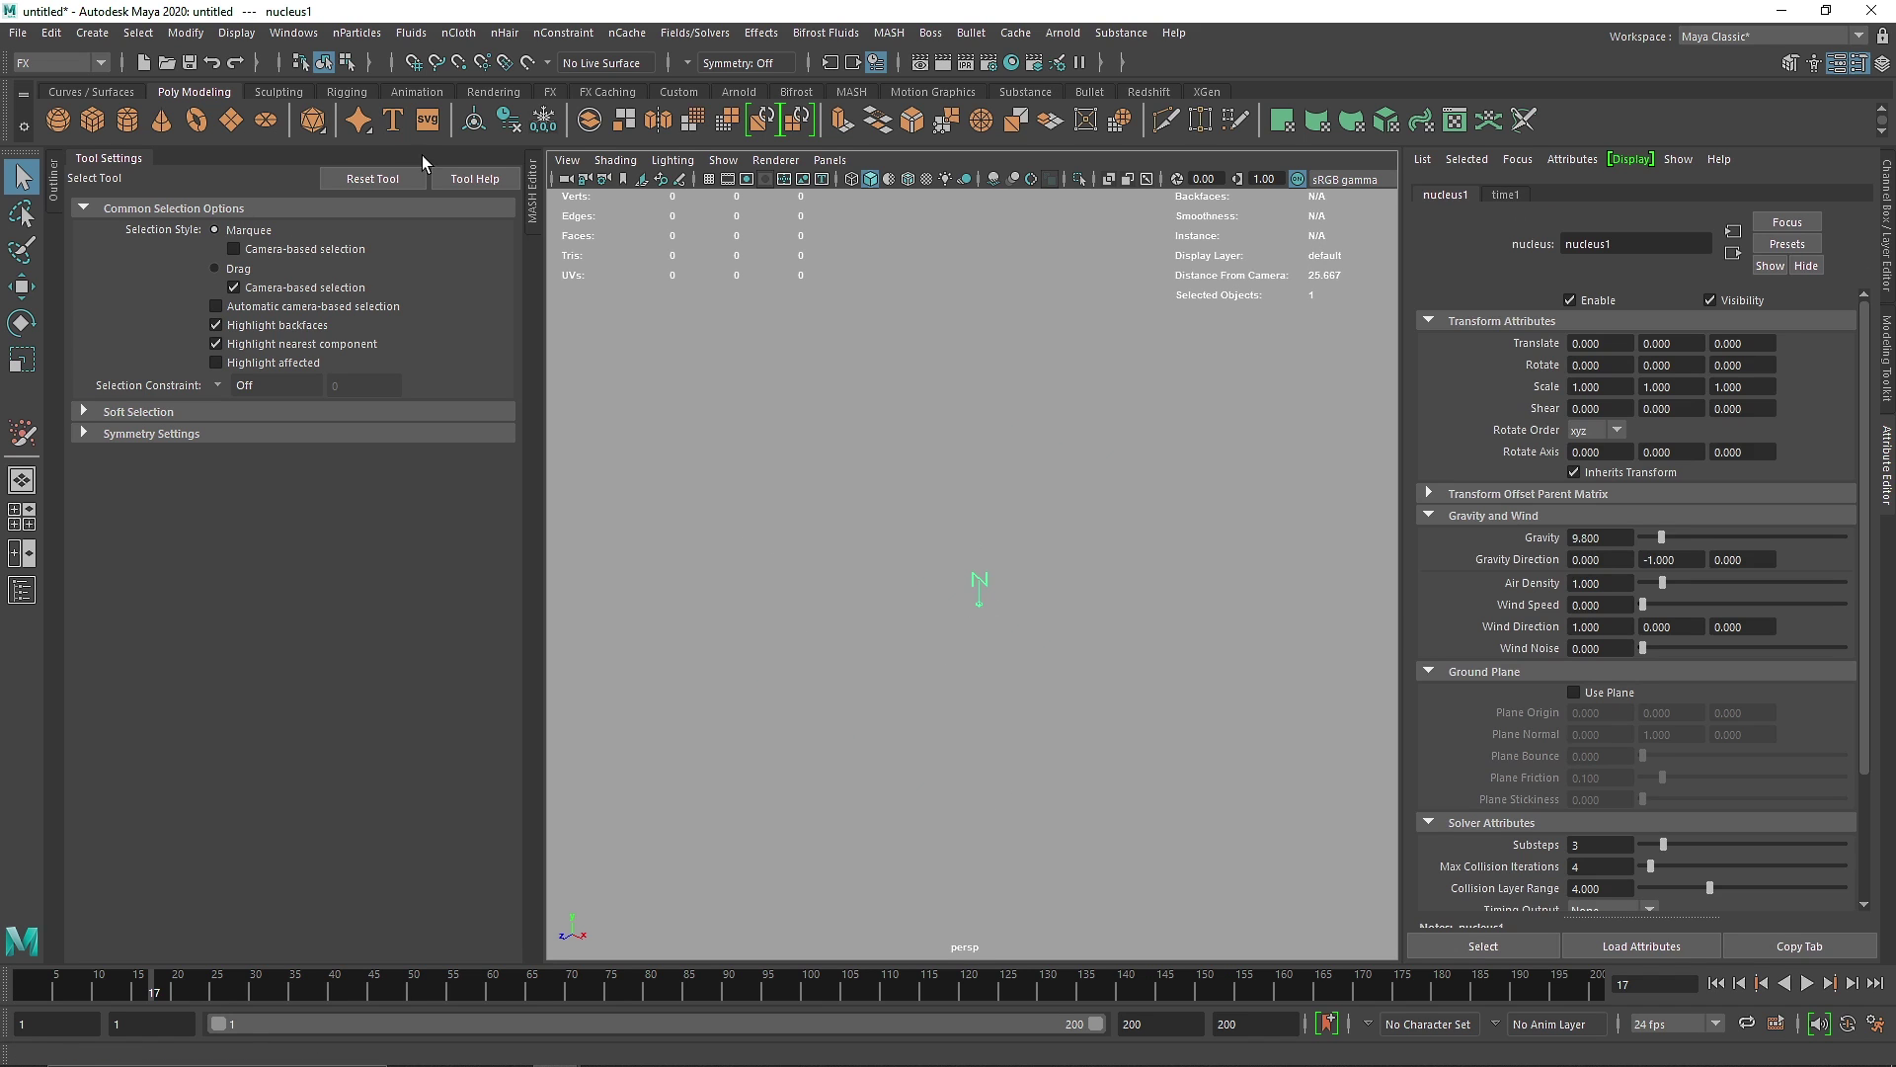
click(56, 182)
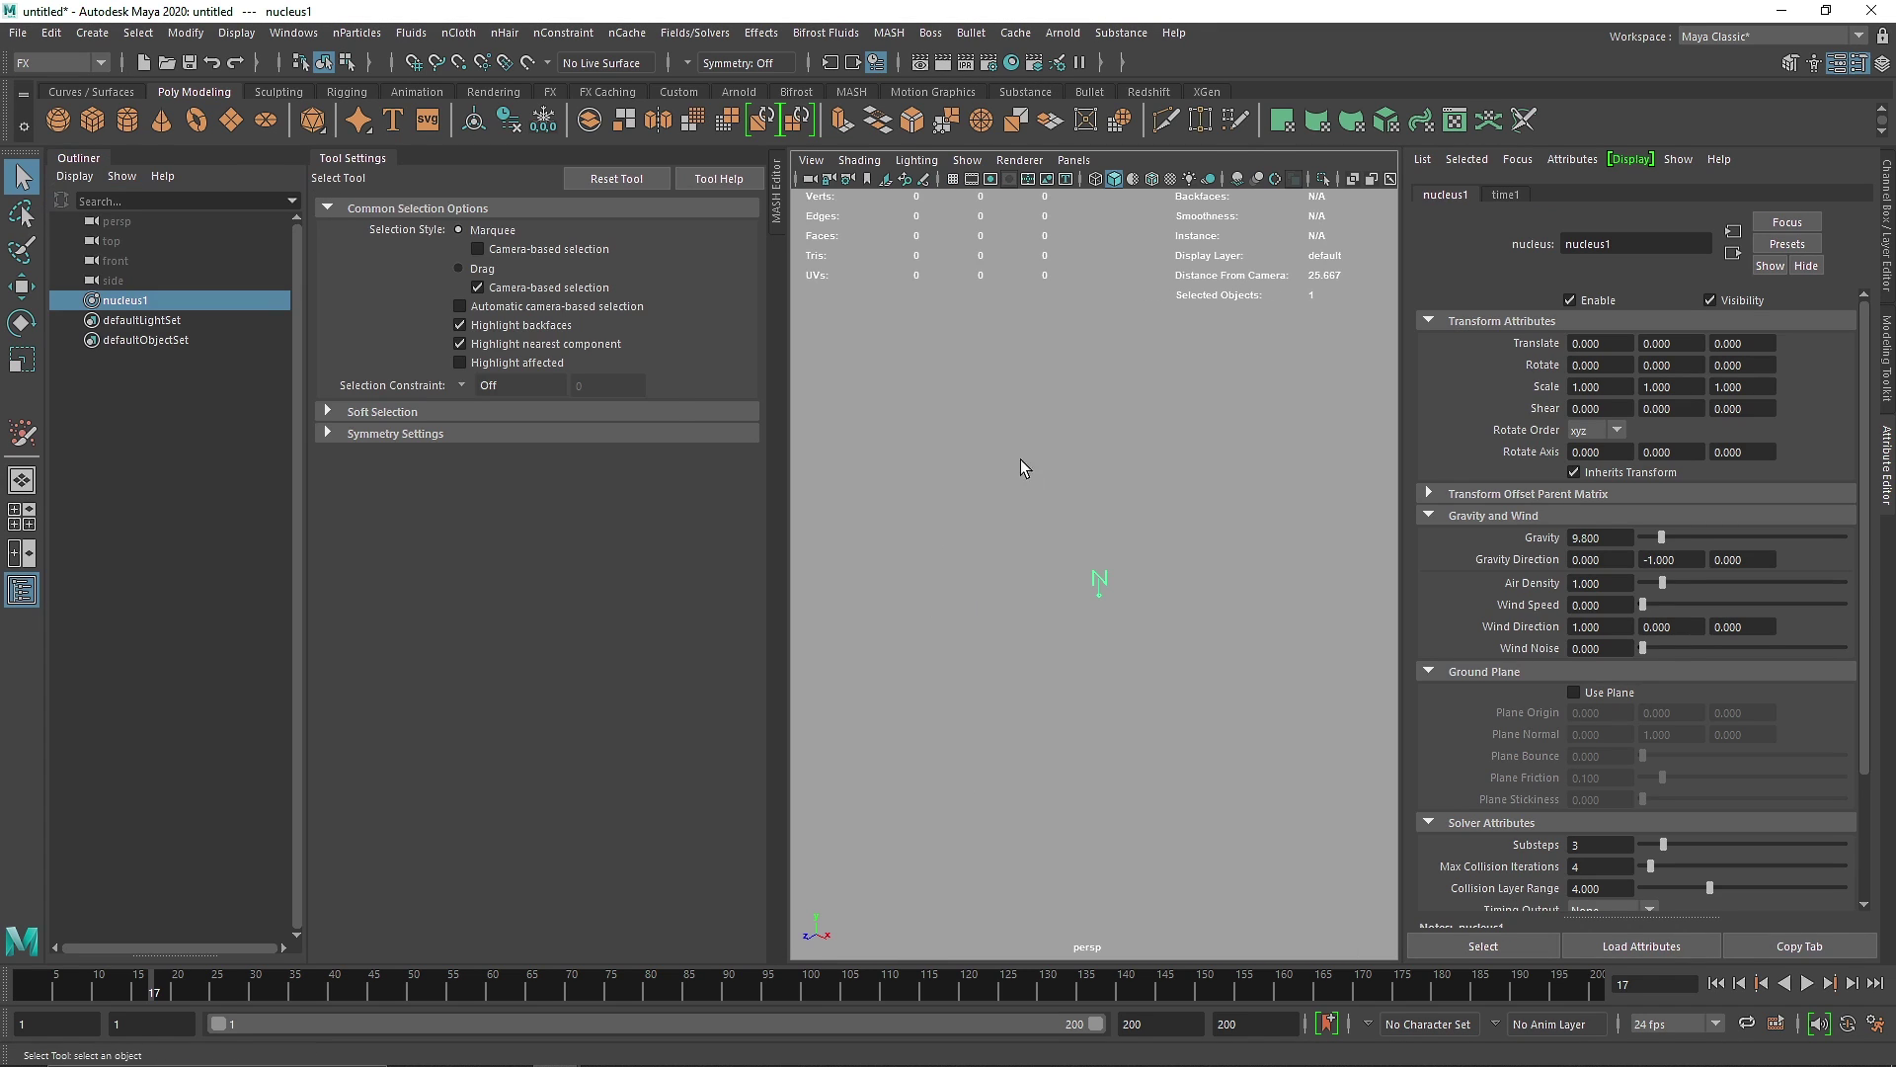
click(365, 37)
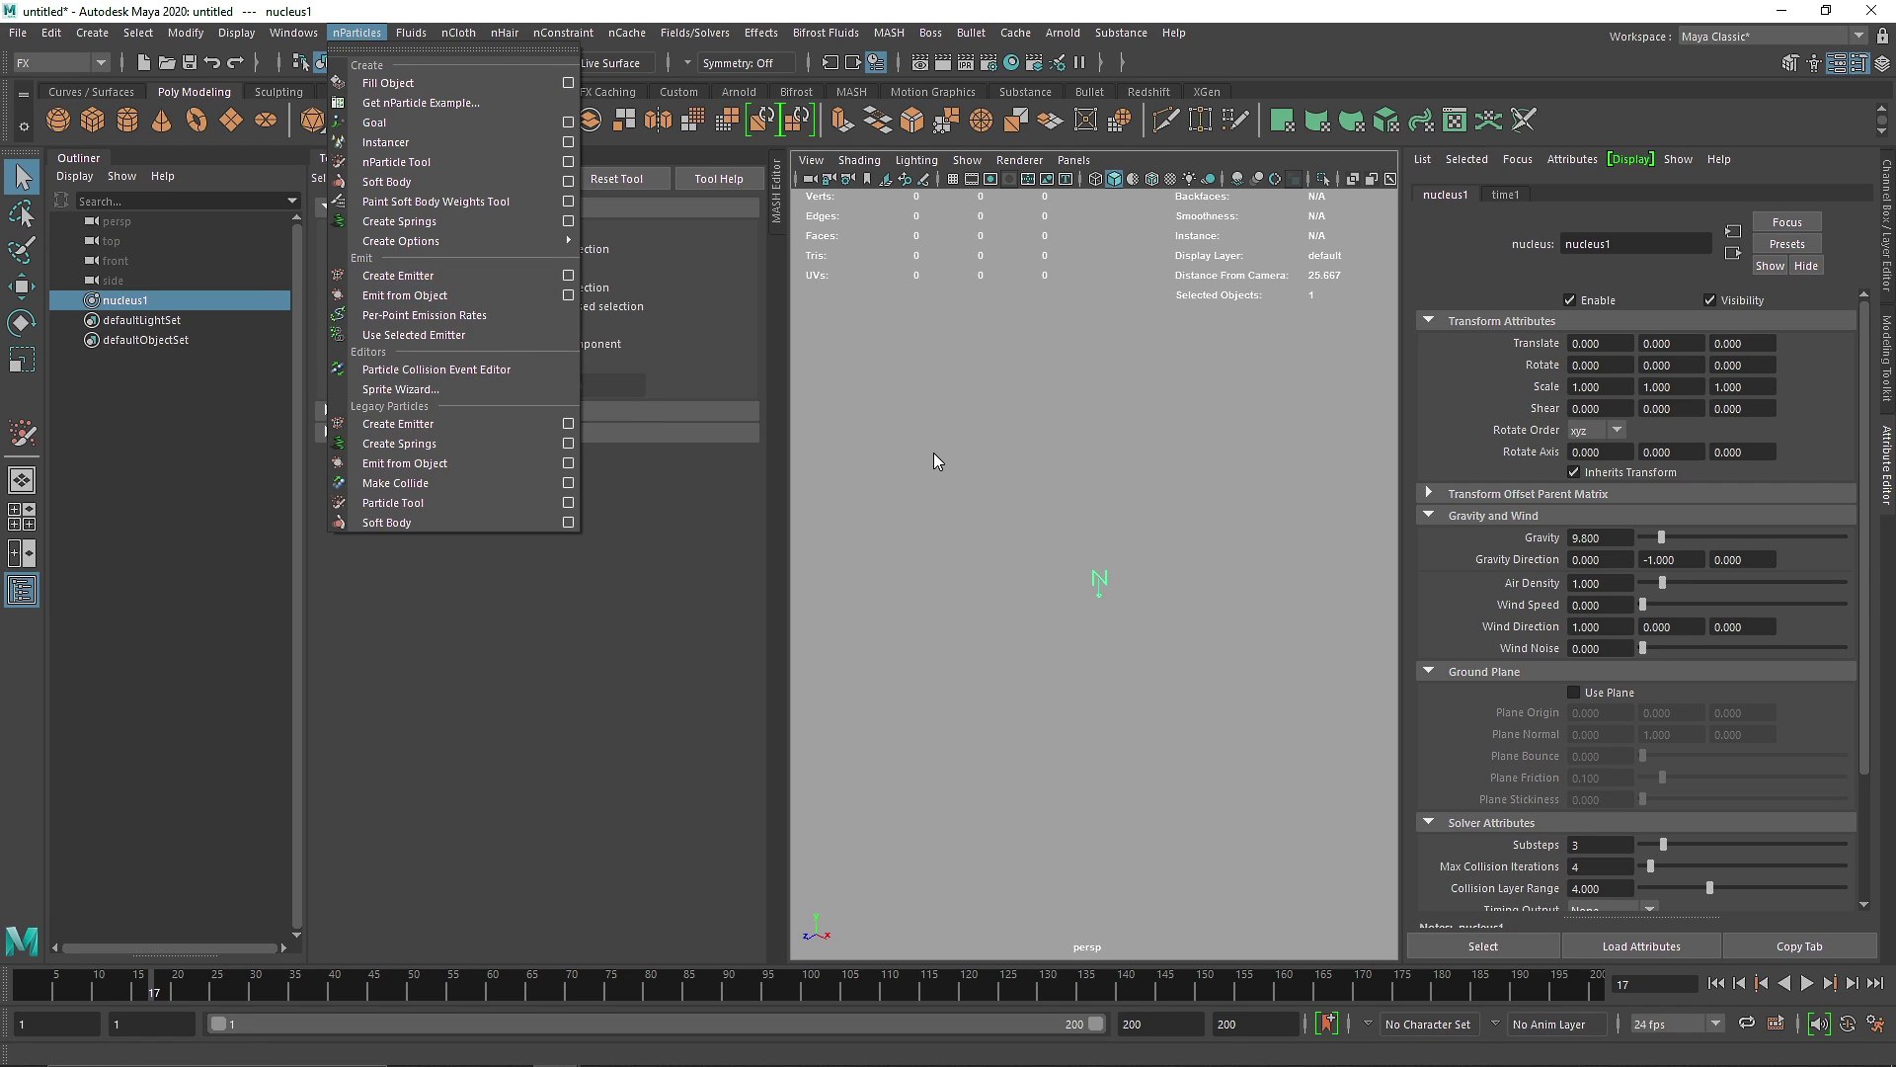
click(430, 276)
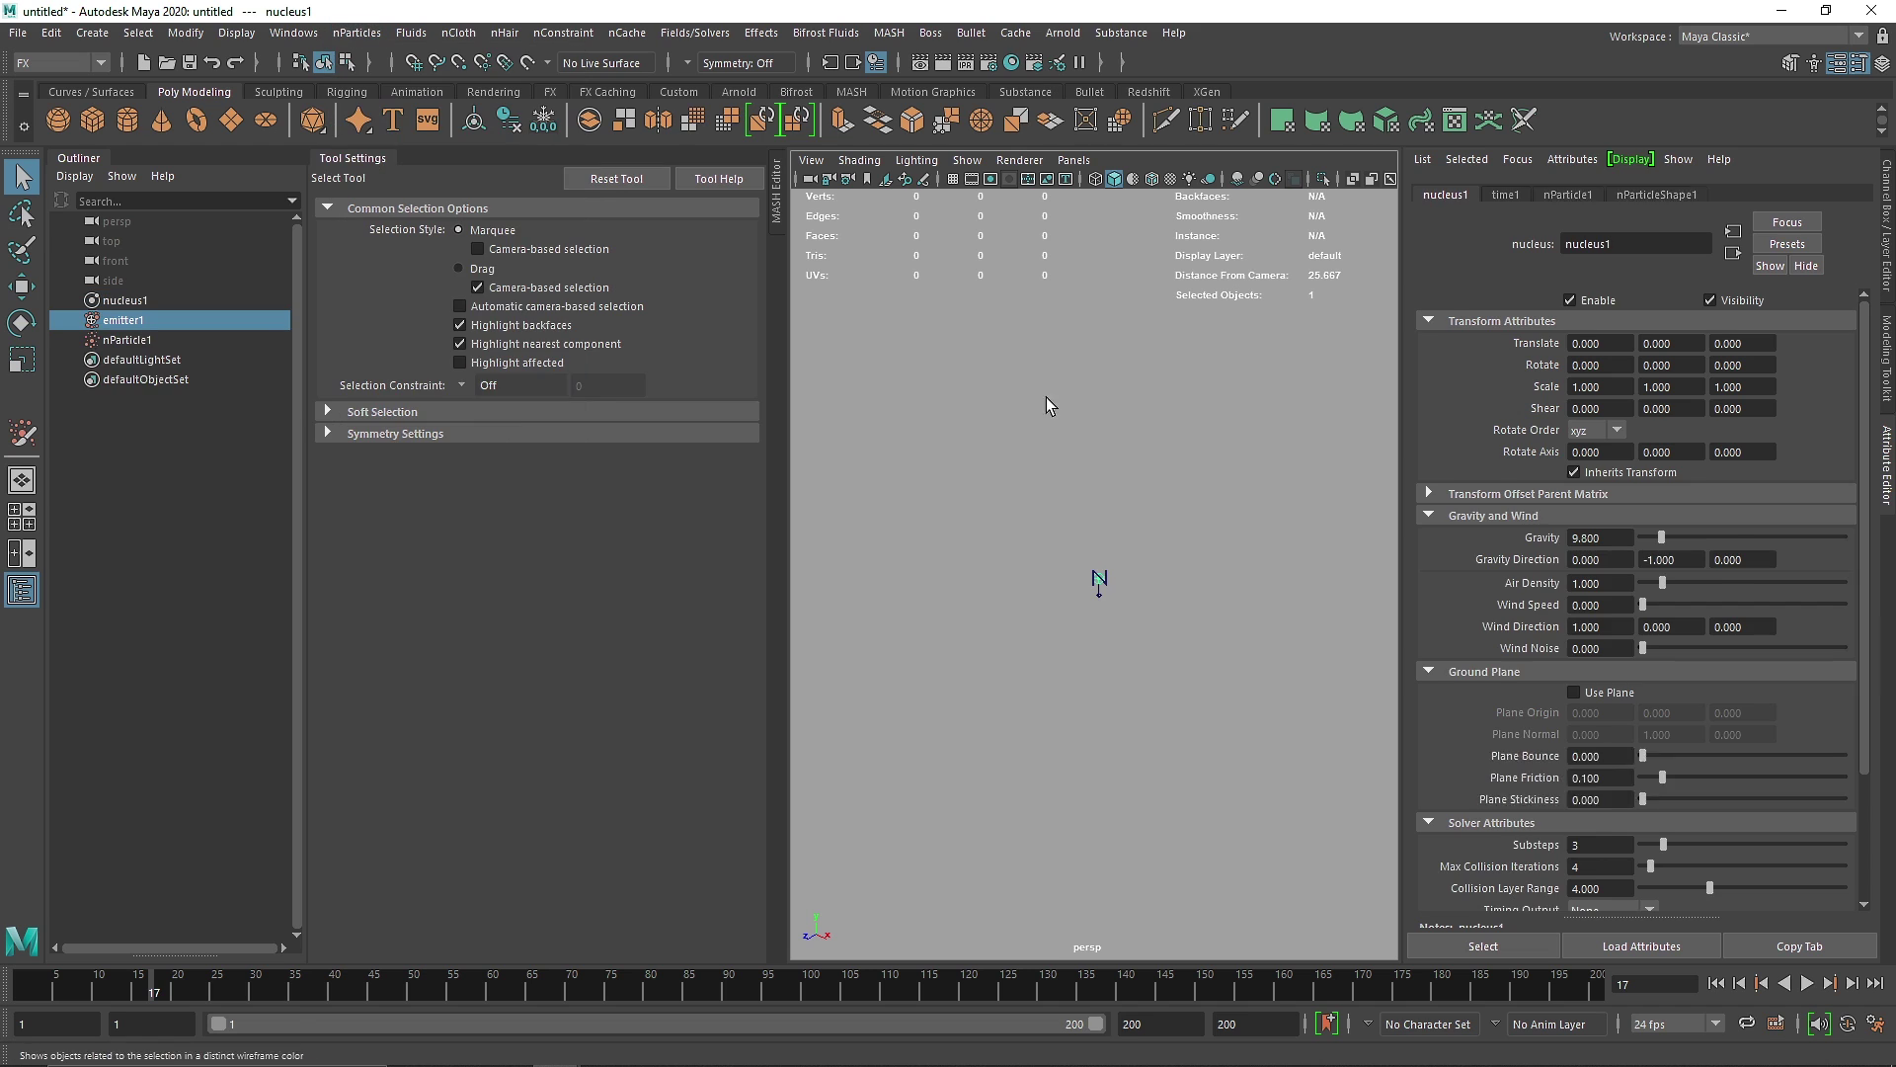
With grid creation off, place five loose particle clusters and create an nParticle object.
click(356, 32)
click(431, 168)
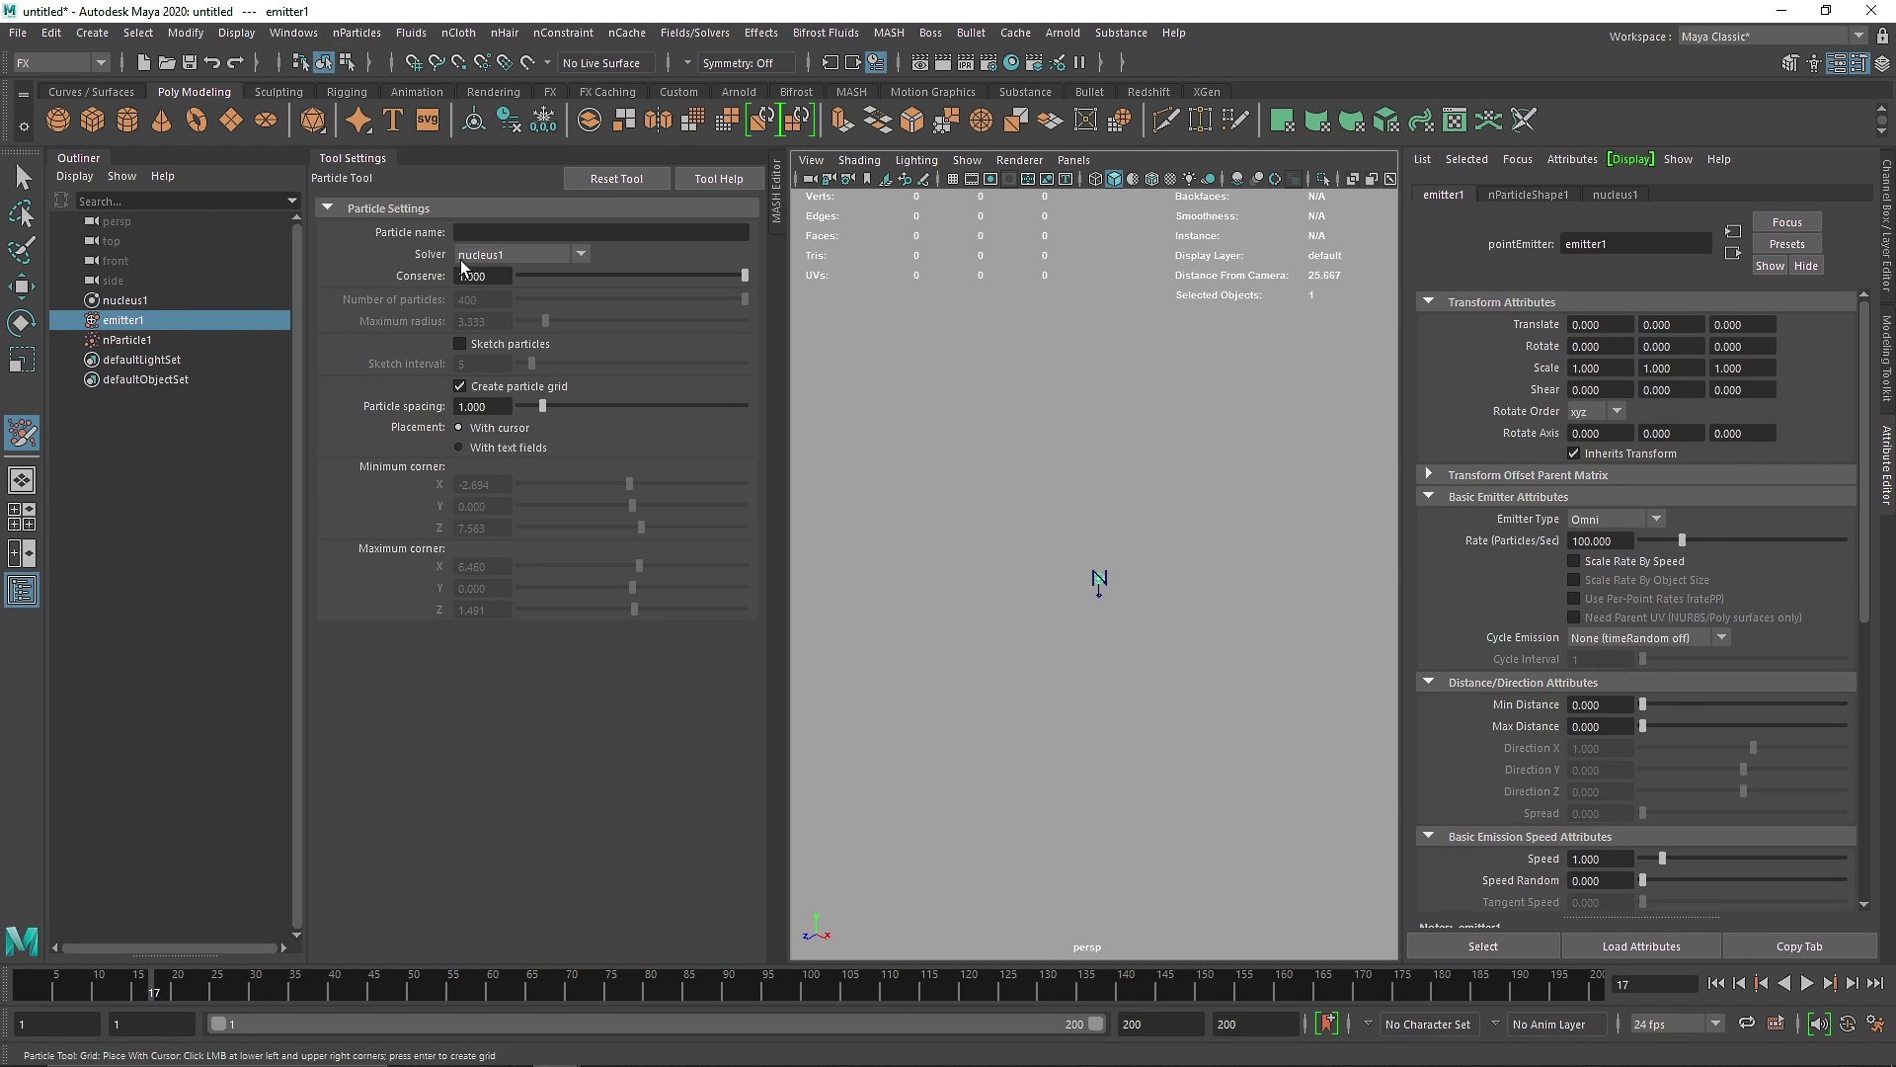
click(459, 386)
click(1138, 479)
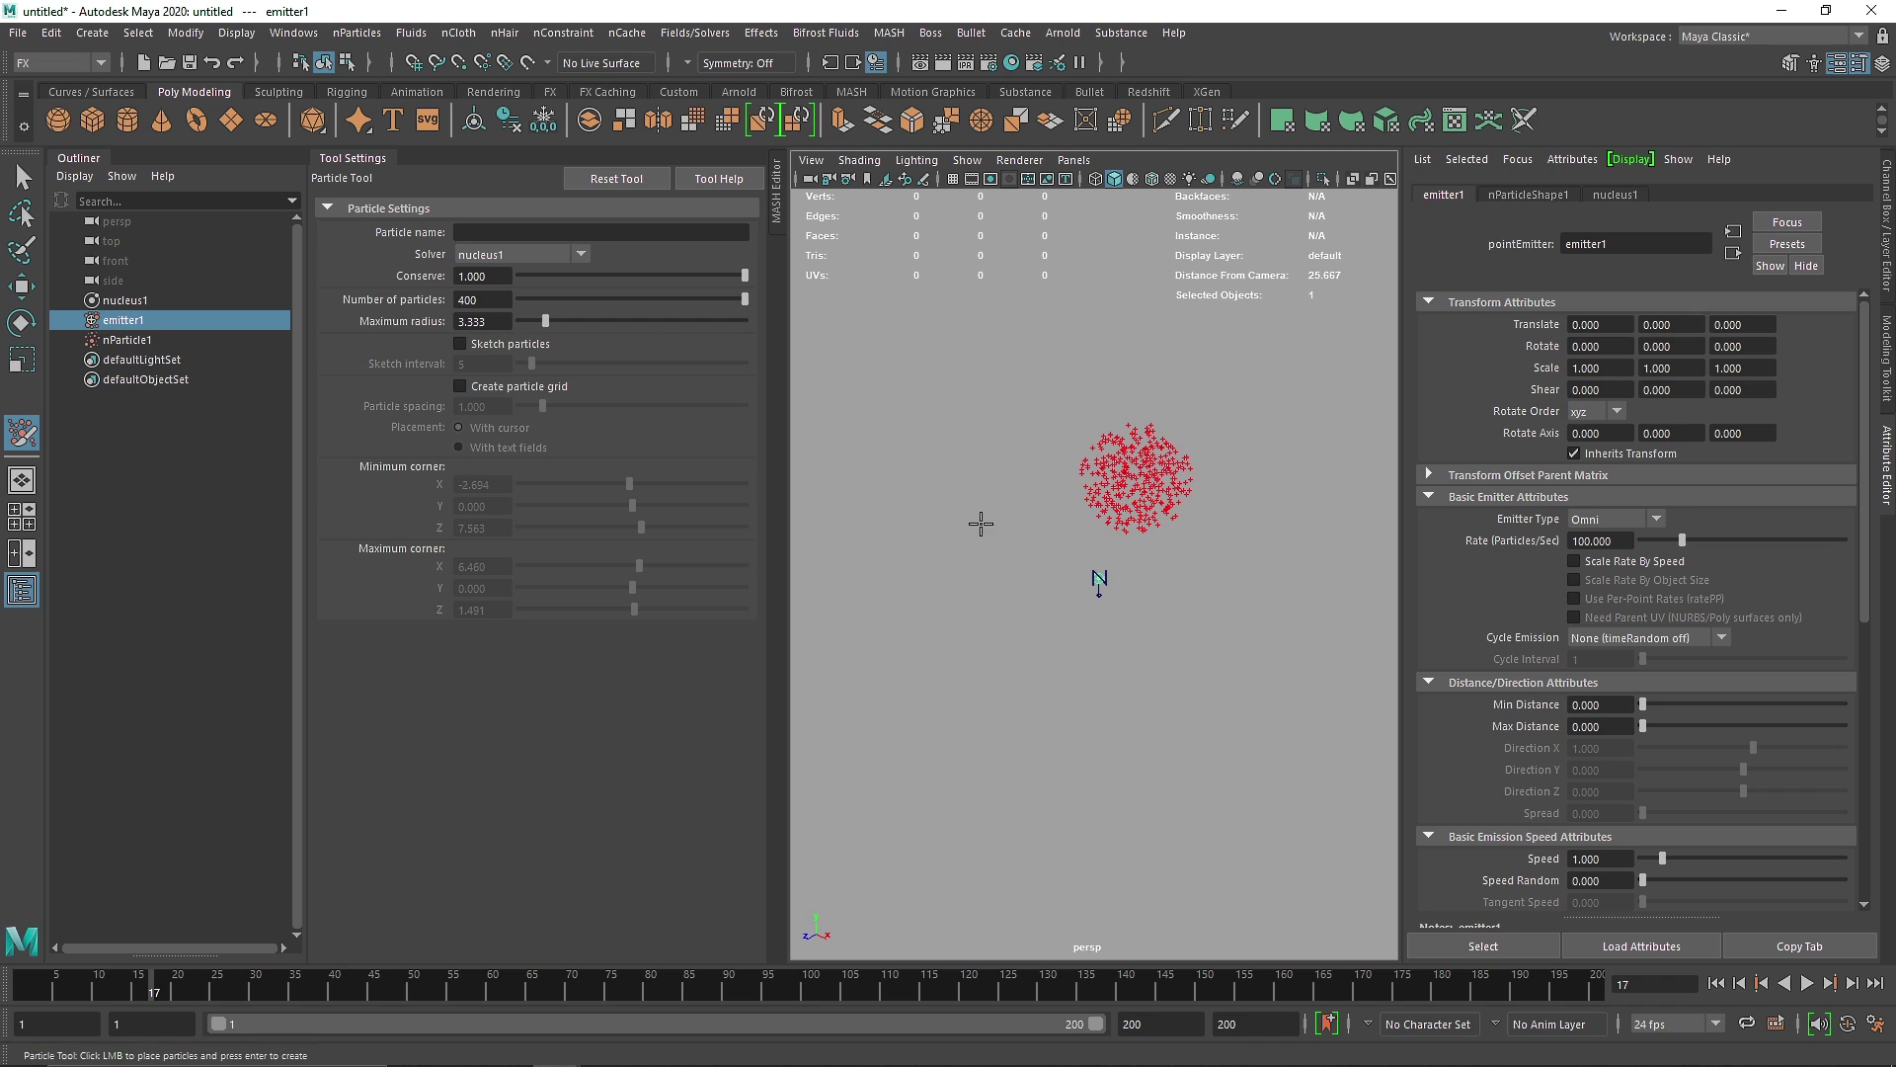
click(1035, 556)
click(1149, 578)
click(1177, 652)
click(1013, 657)
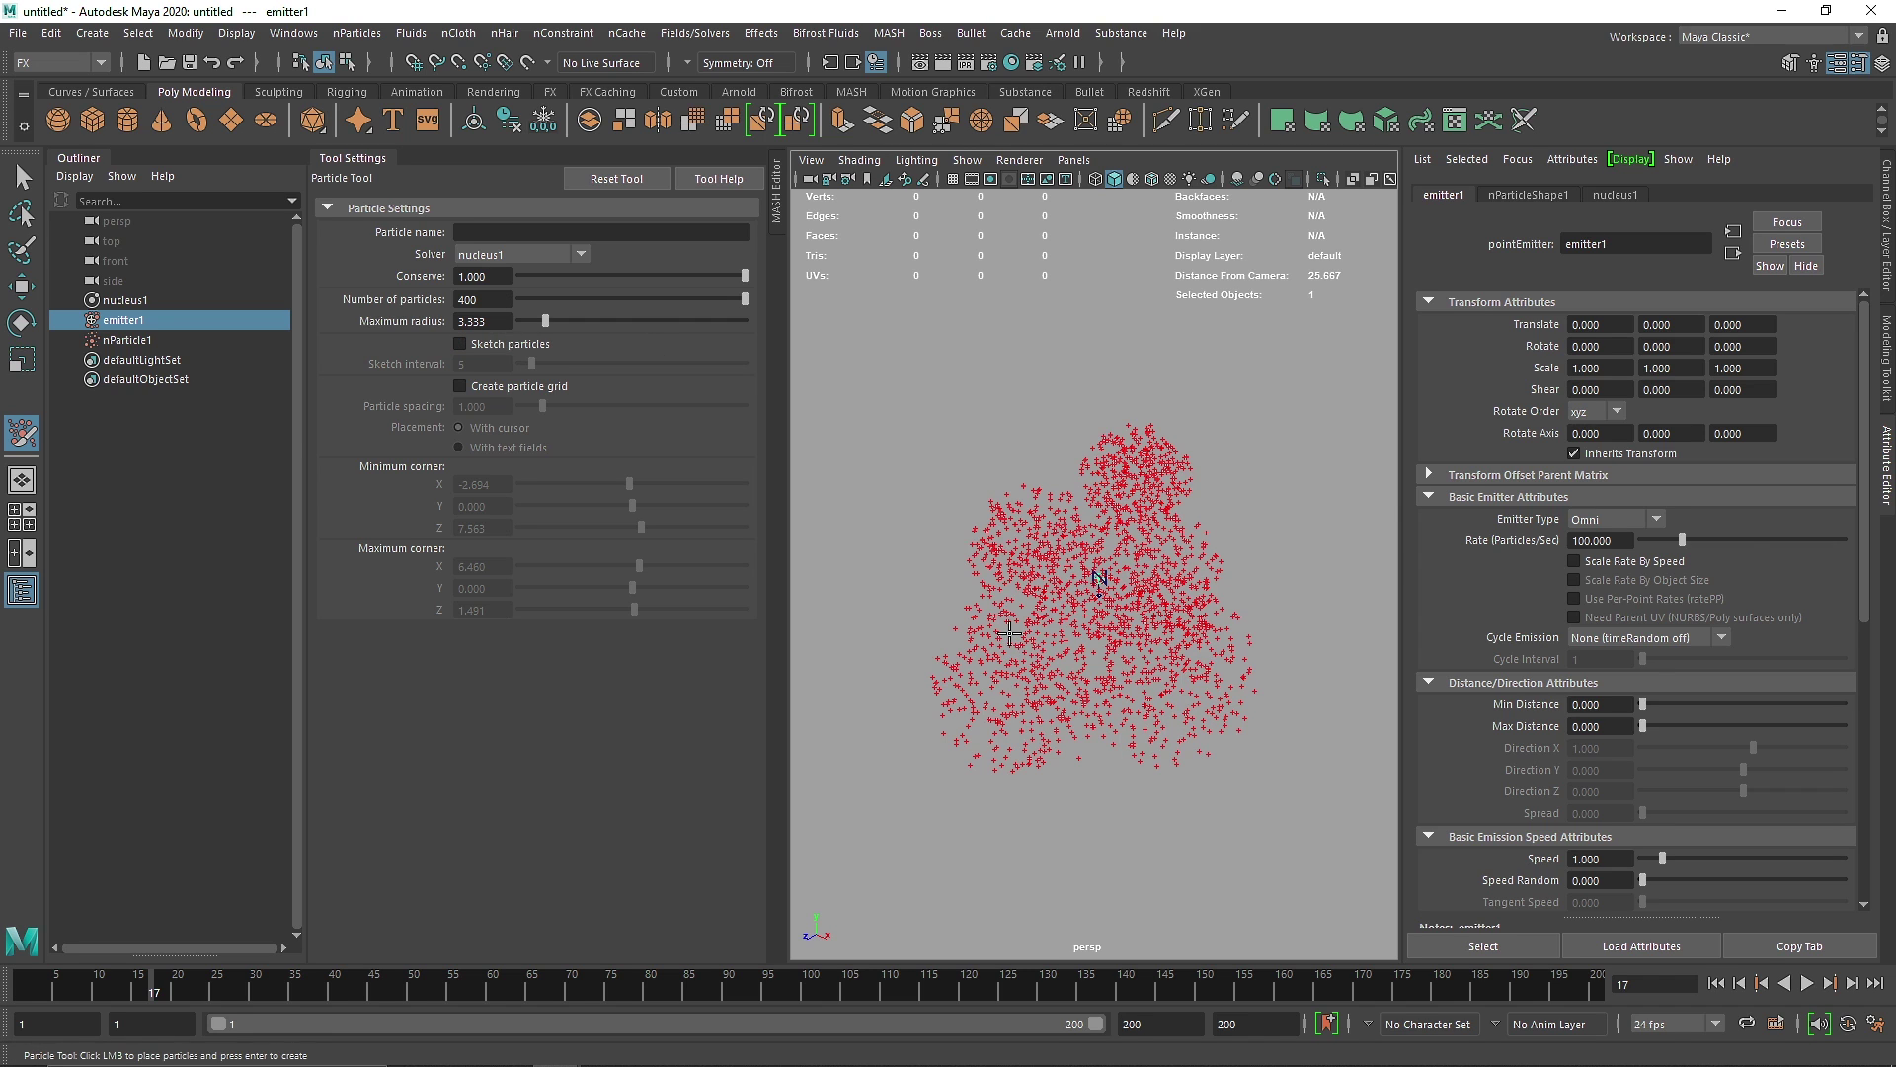
key(Return)
Leave the render type unchanged and delete the sketched particle object nParticle2.
click(1621, 802)
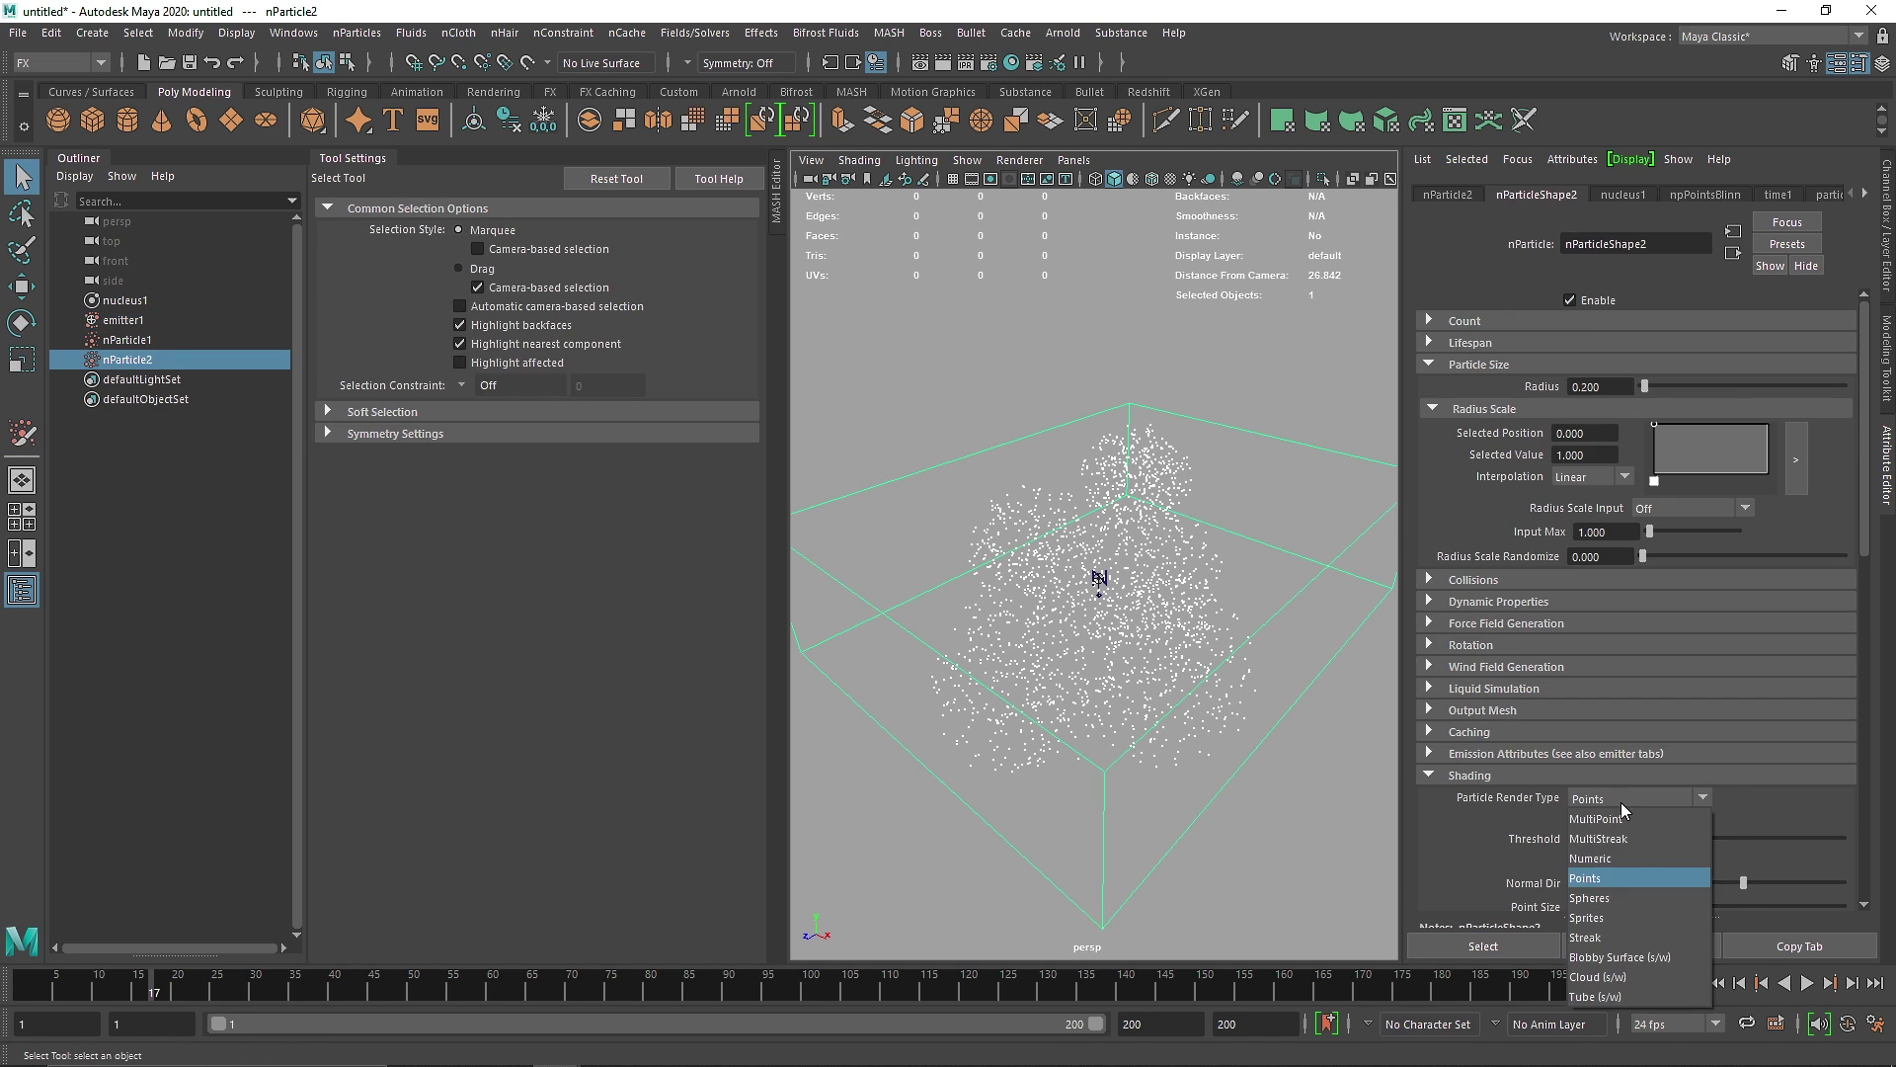
click(1621, 802)
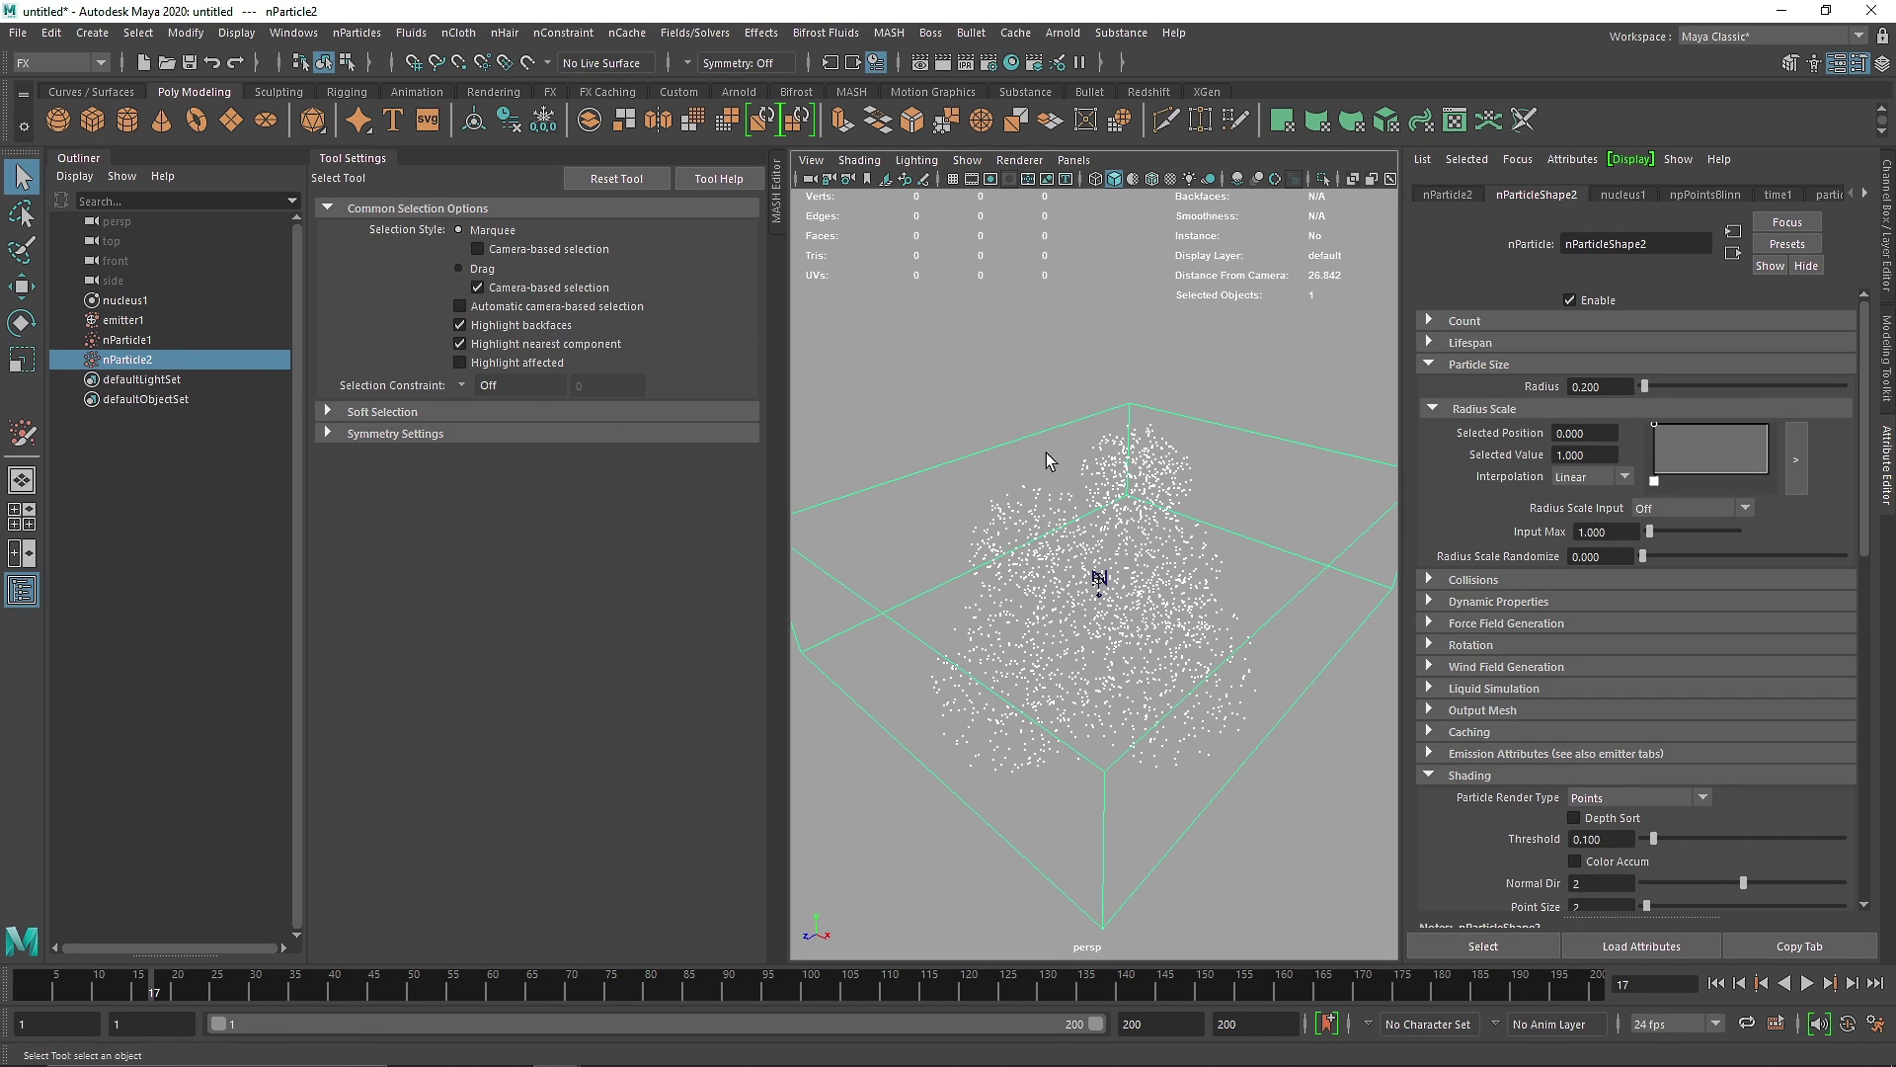
key(Delete)
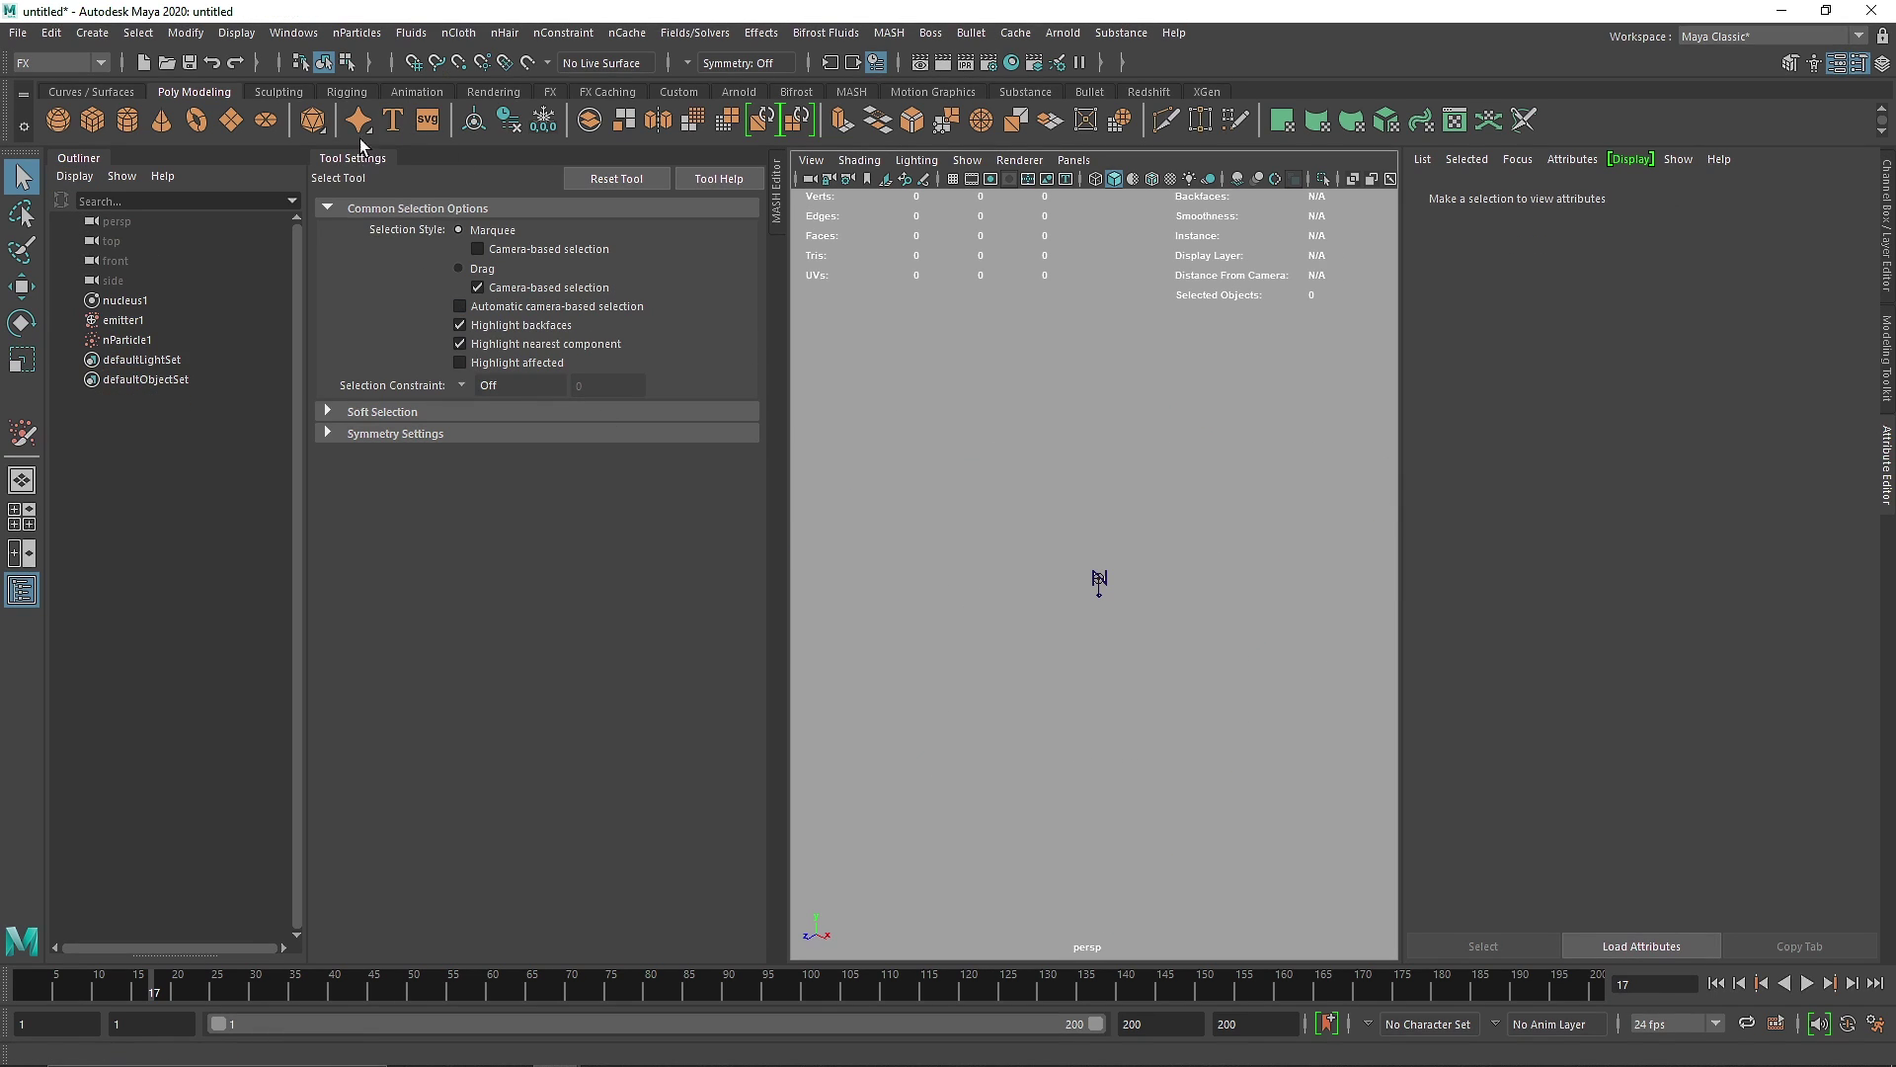
Make Thick Cloud the default nParticle type in the Create Options.
click(357, 33)
click(396, 162)
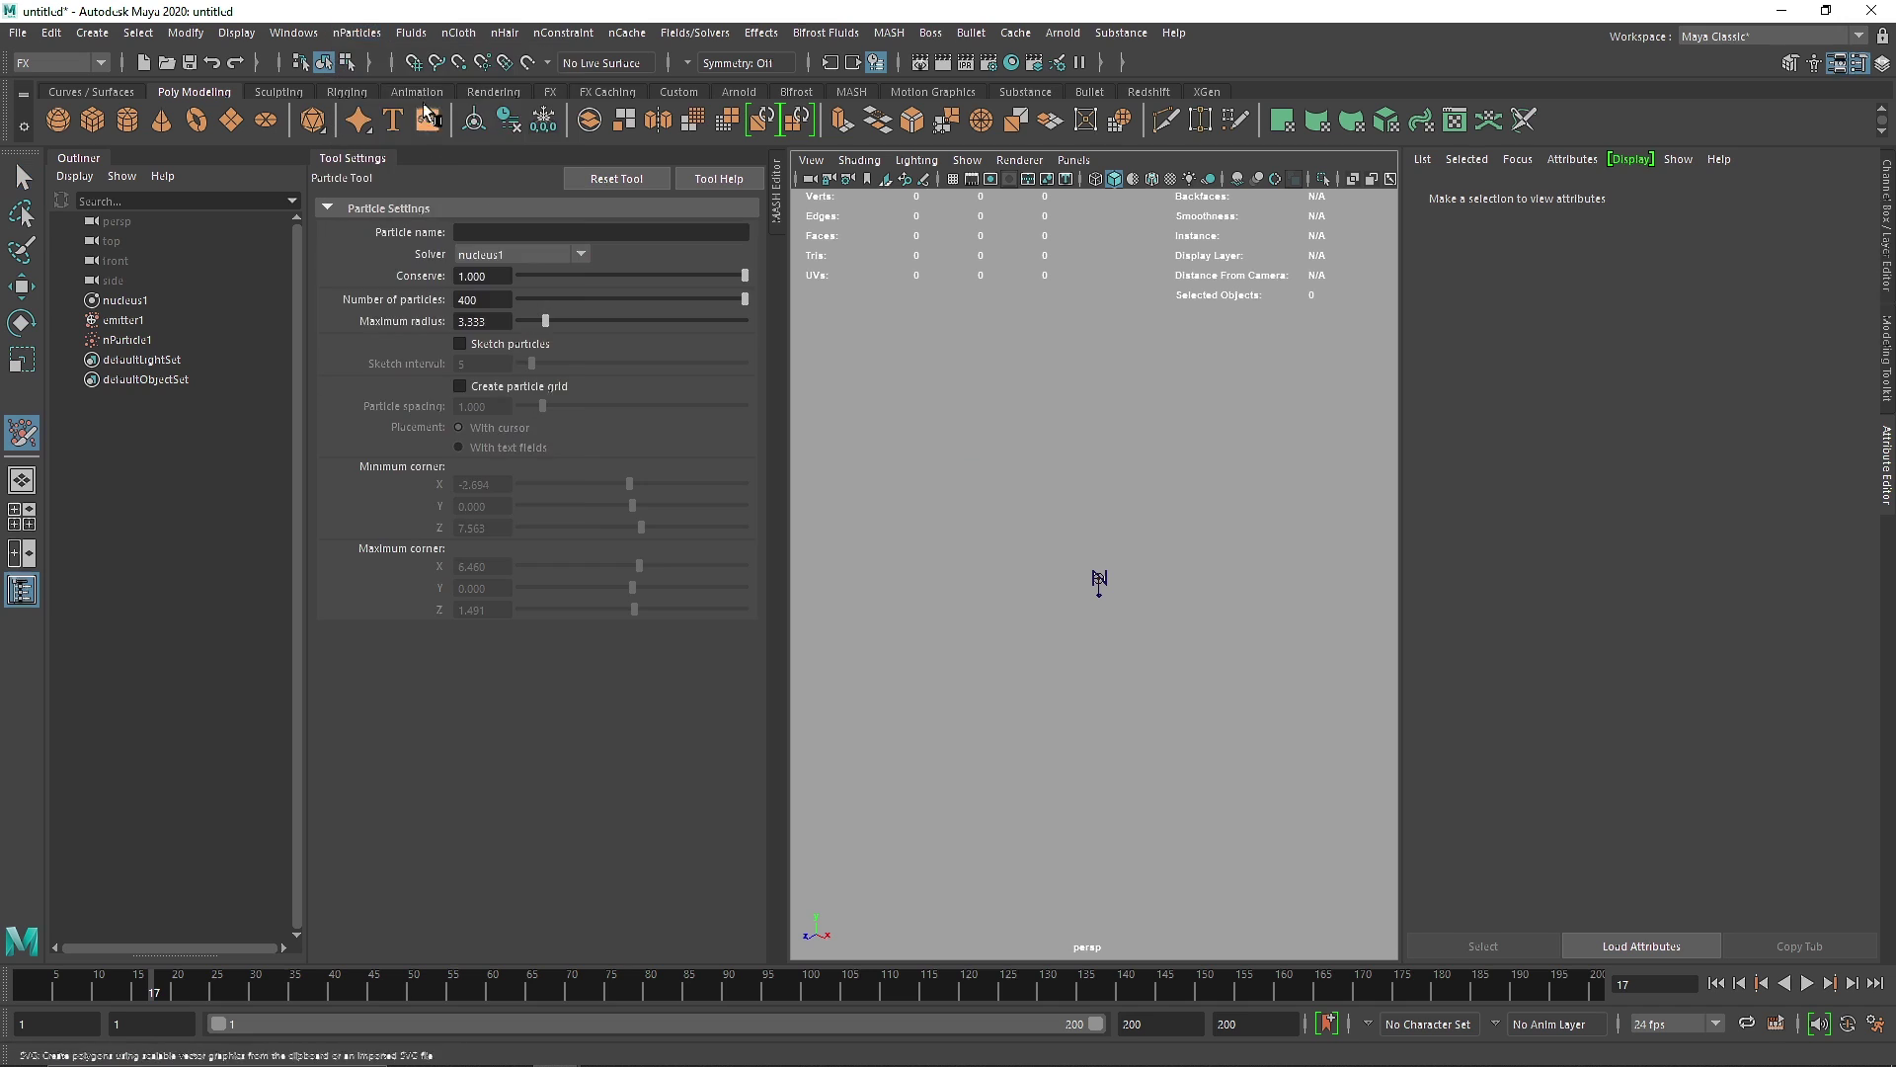
click(361, 33)
mouse_move(478, 241)
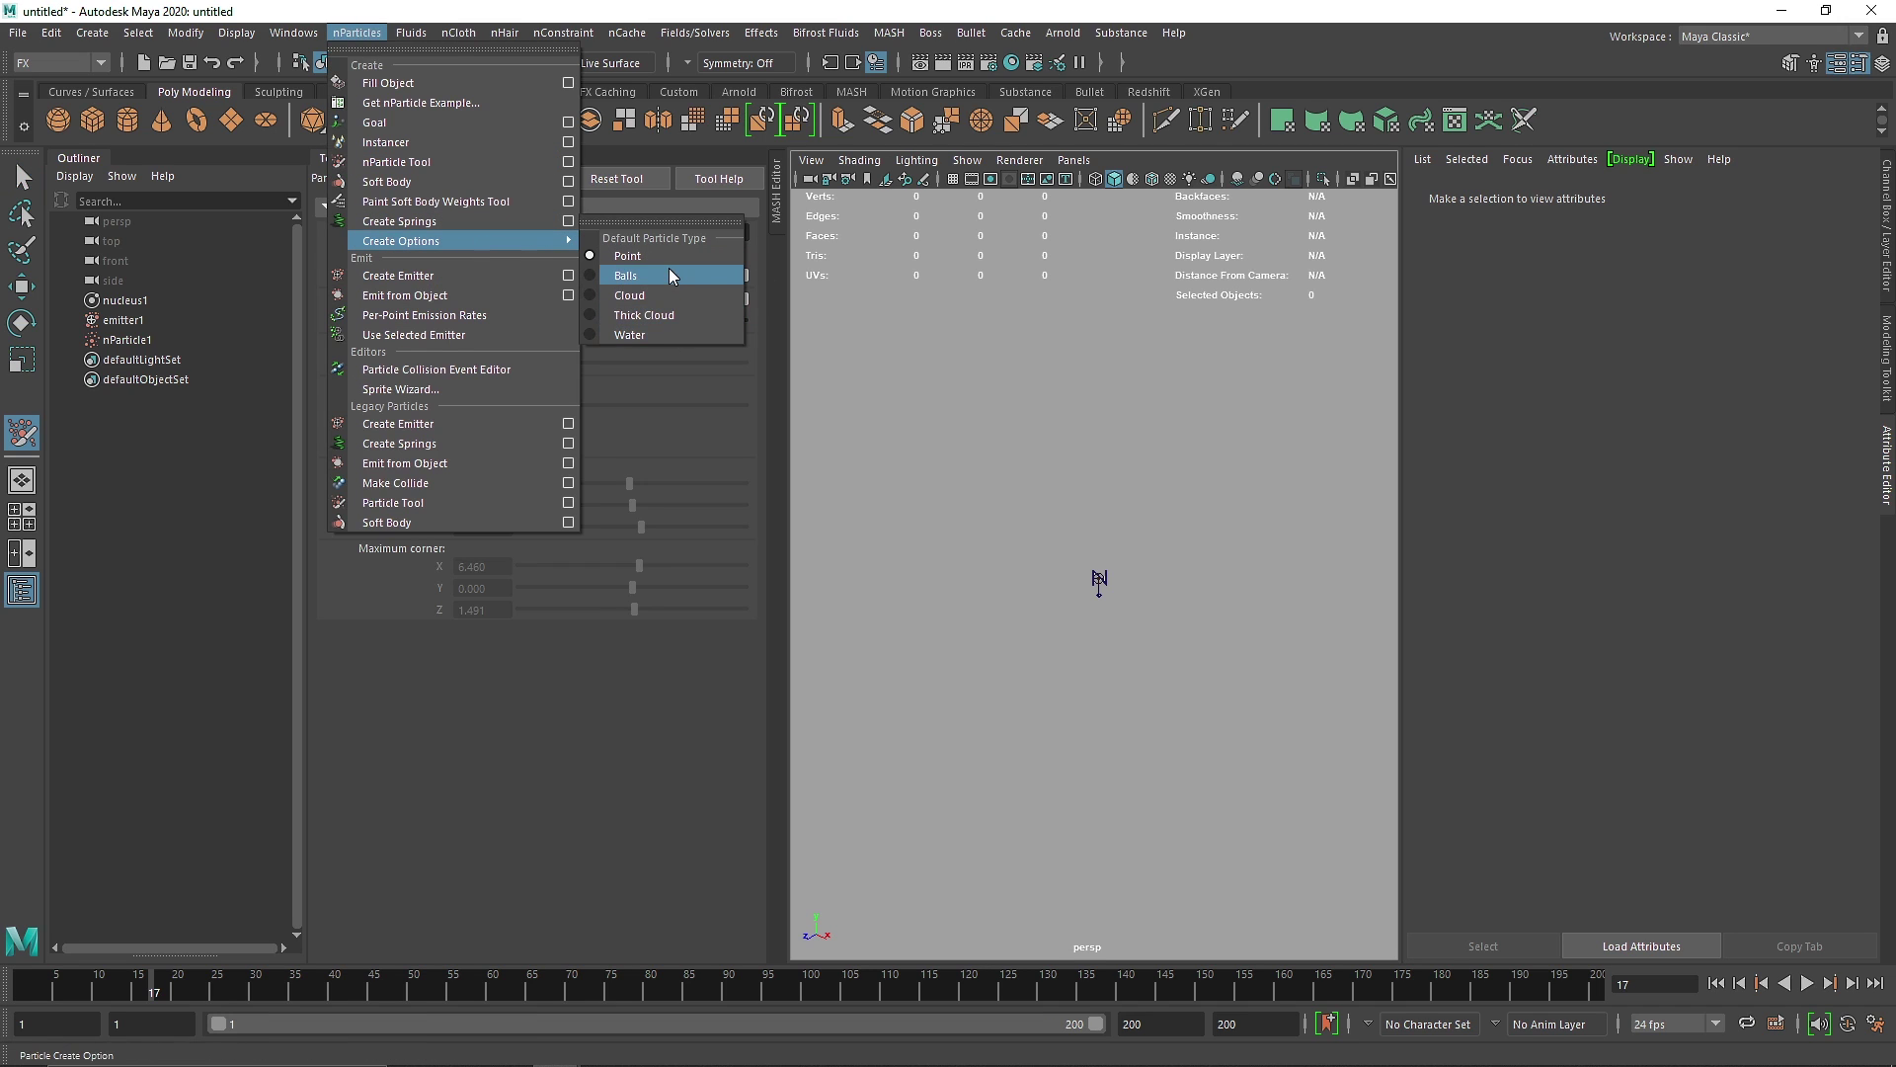
click(650, 312)
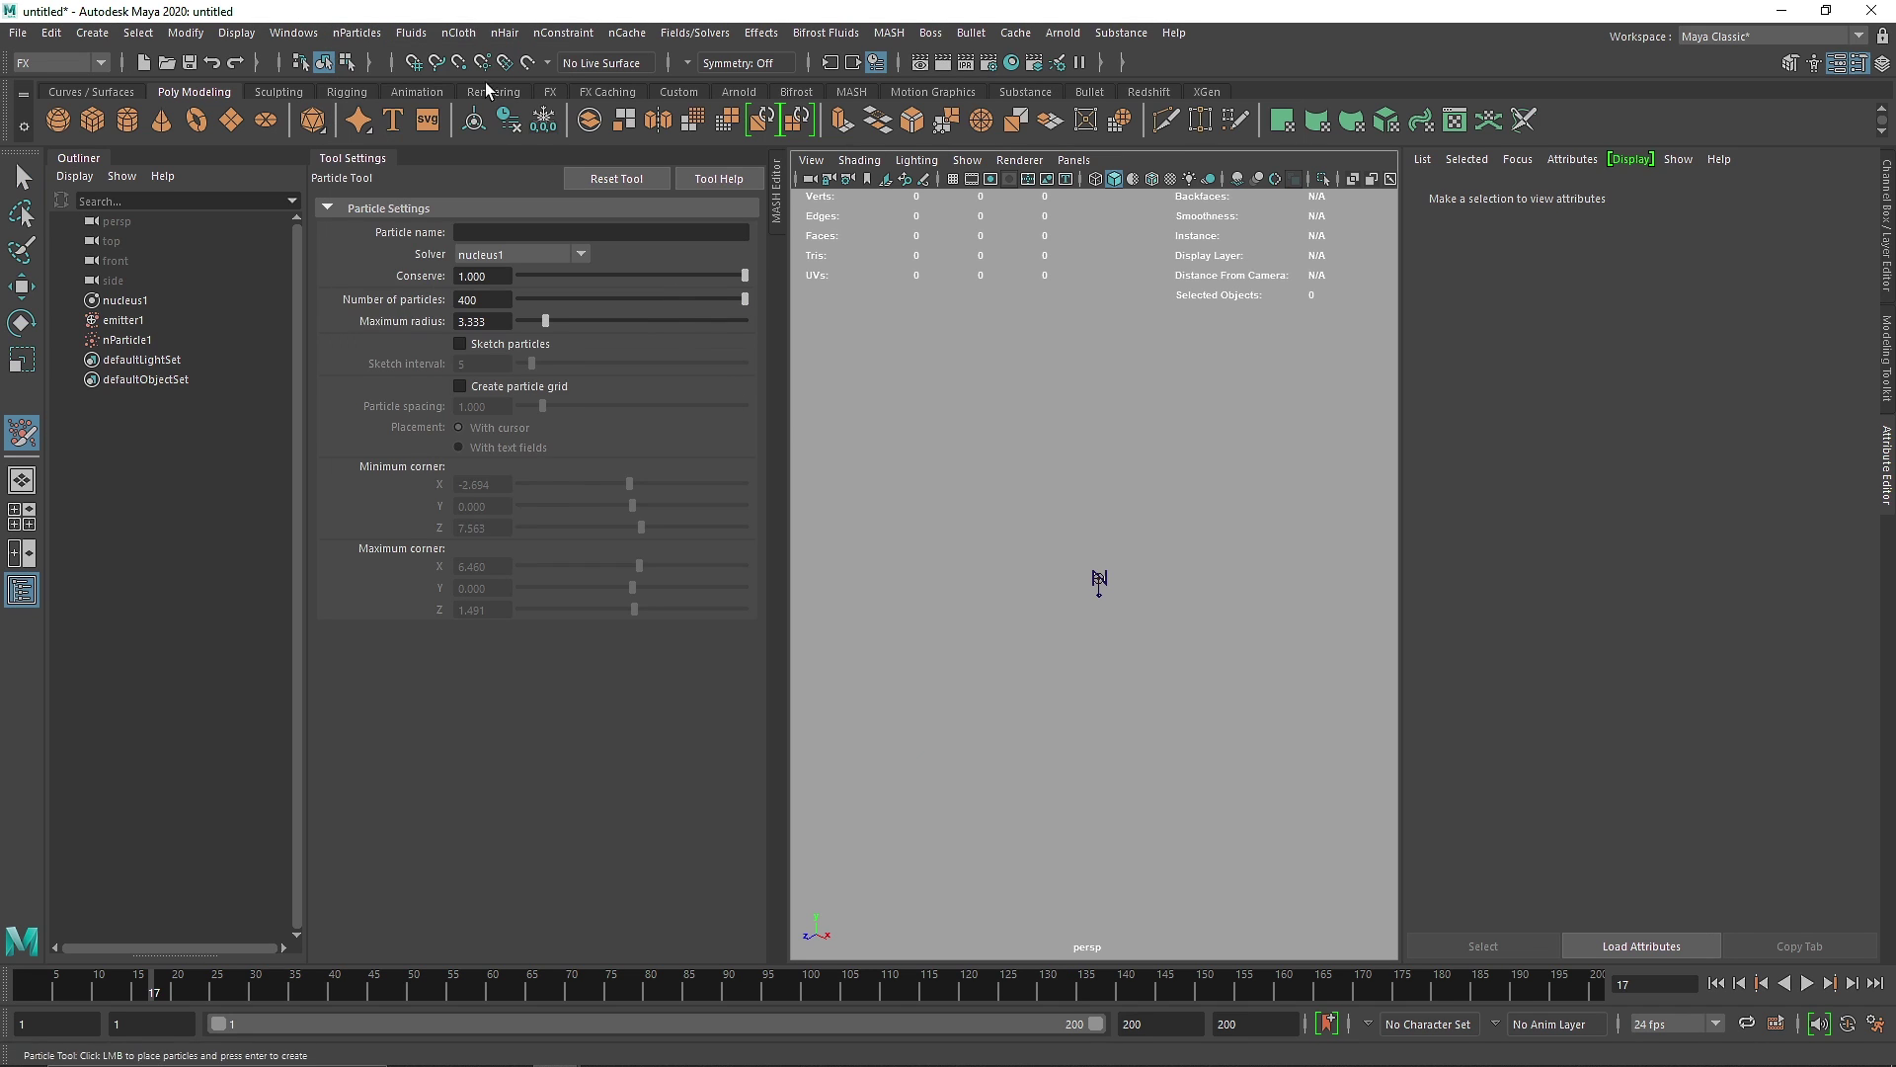
Place five particle clusters with the nParticle Tool and create the cloud nParticle object.
click(413, 34)
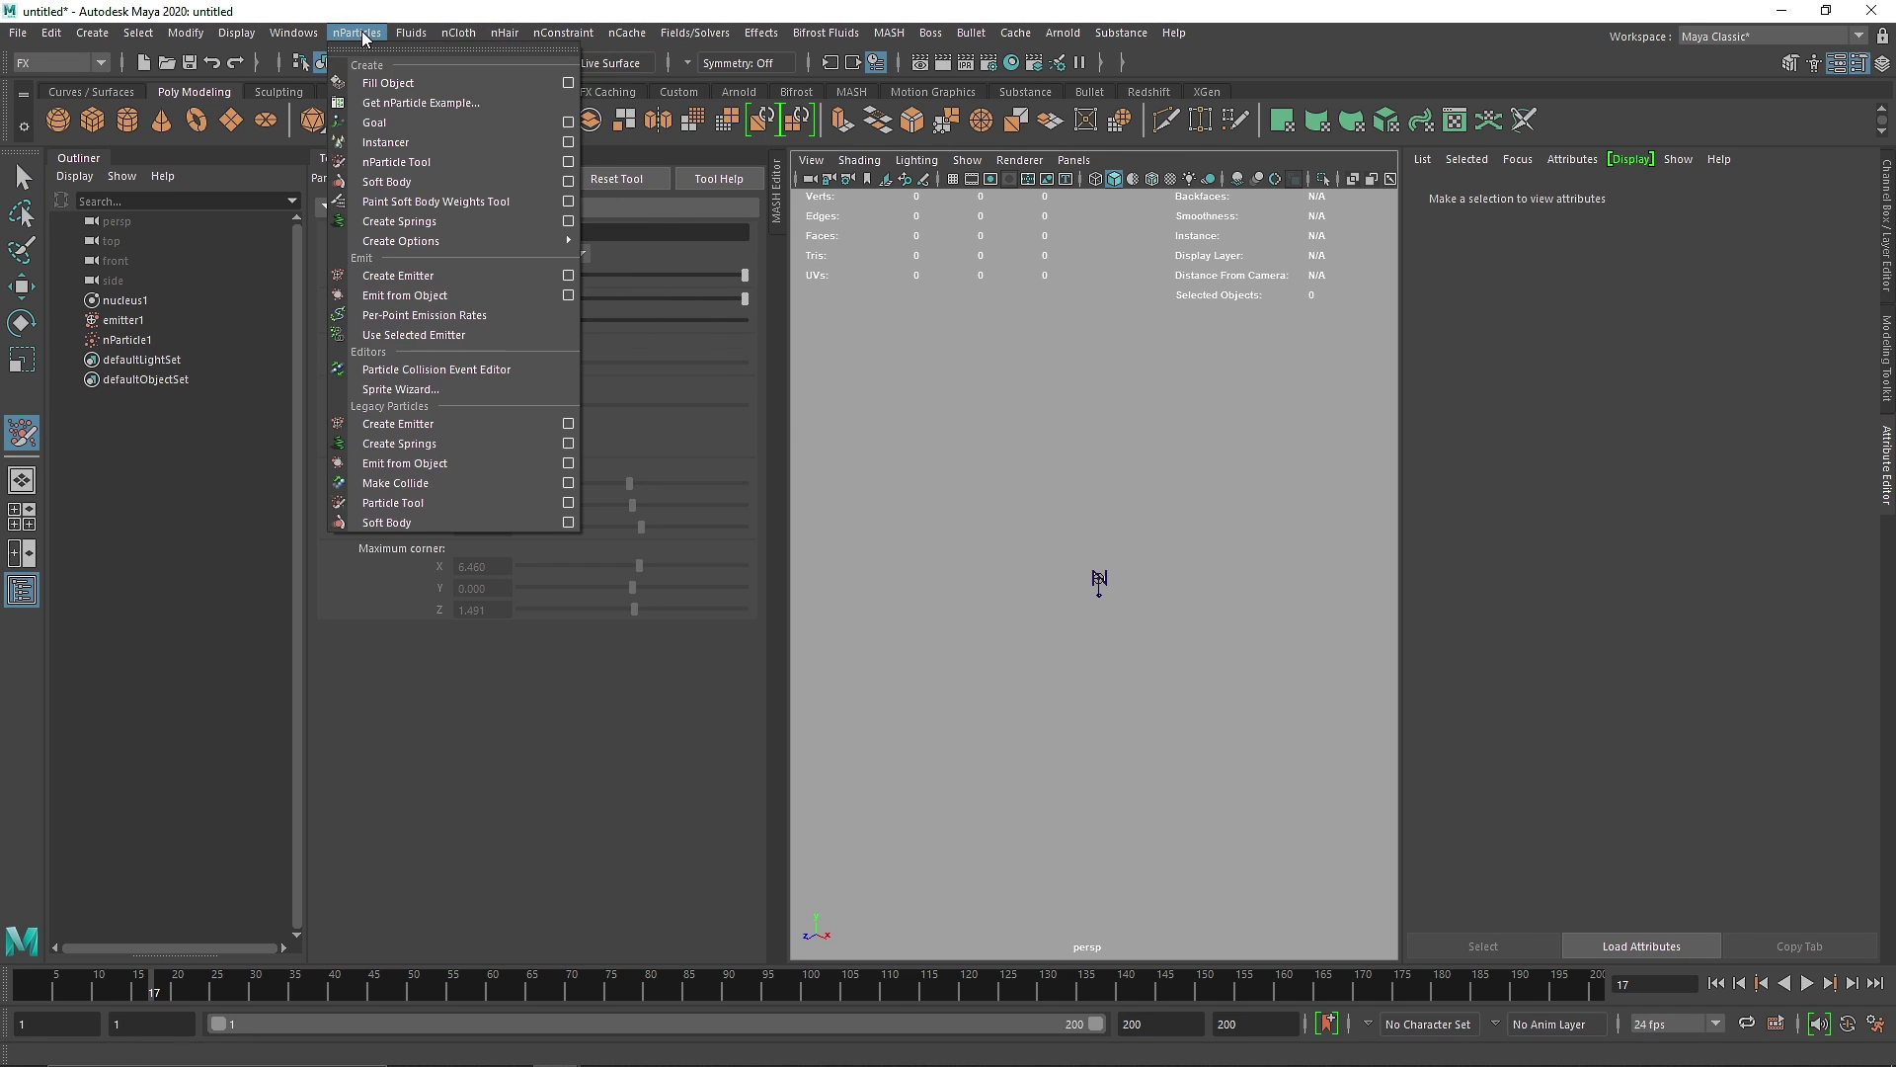
click(1186, 483)
click(1073, 495)
click(1087, 578)
click(1112, 627)
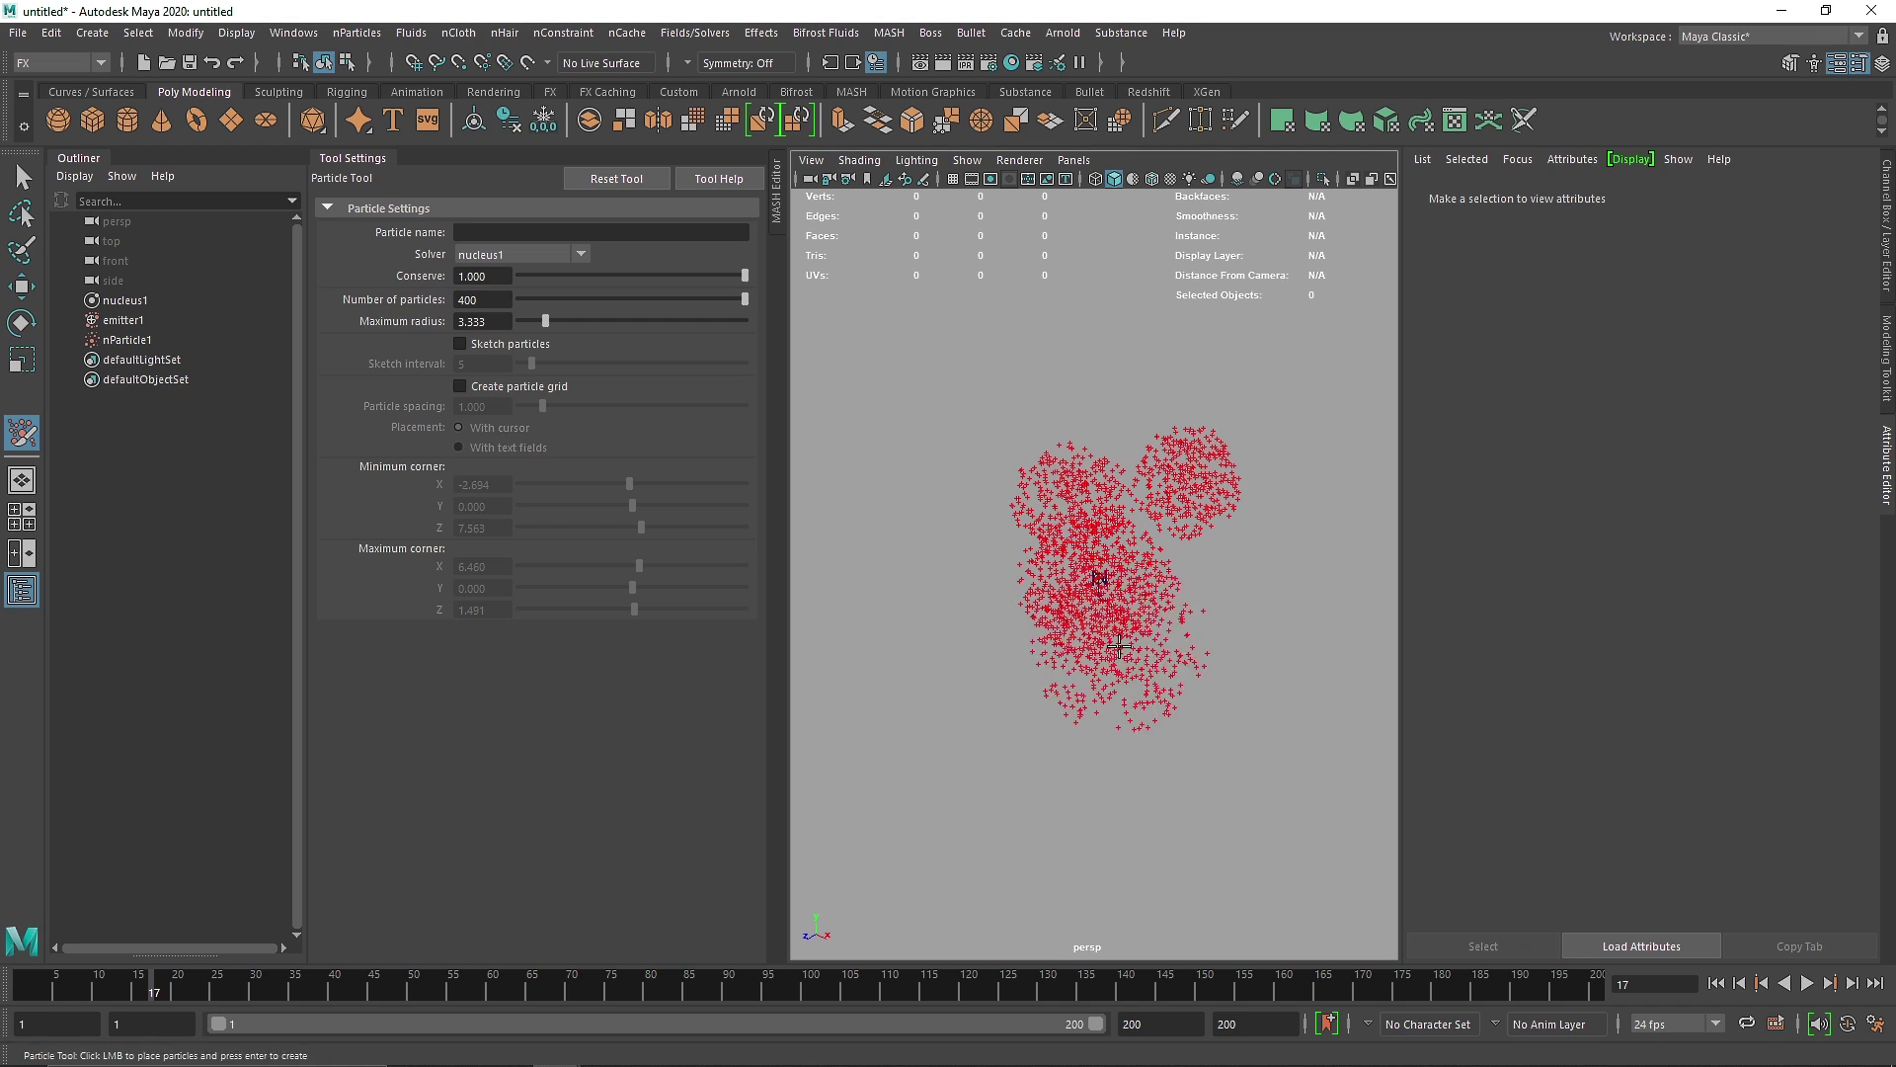
click(1136, 692)
key(Return)
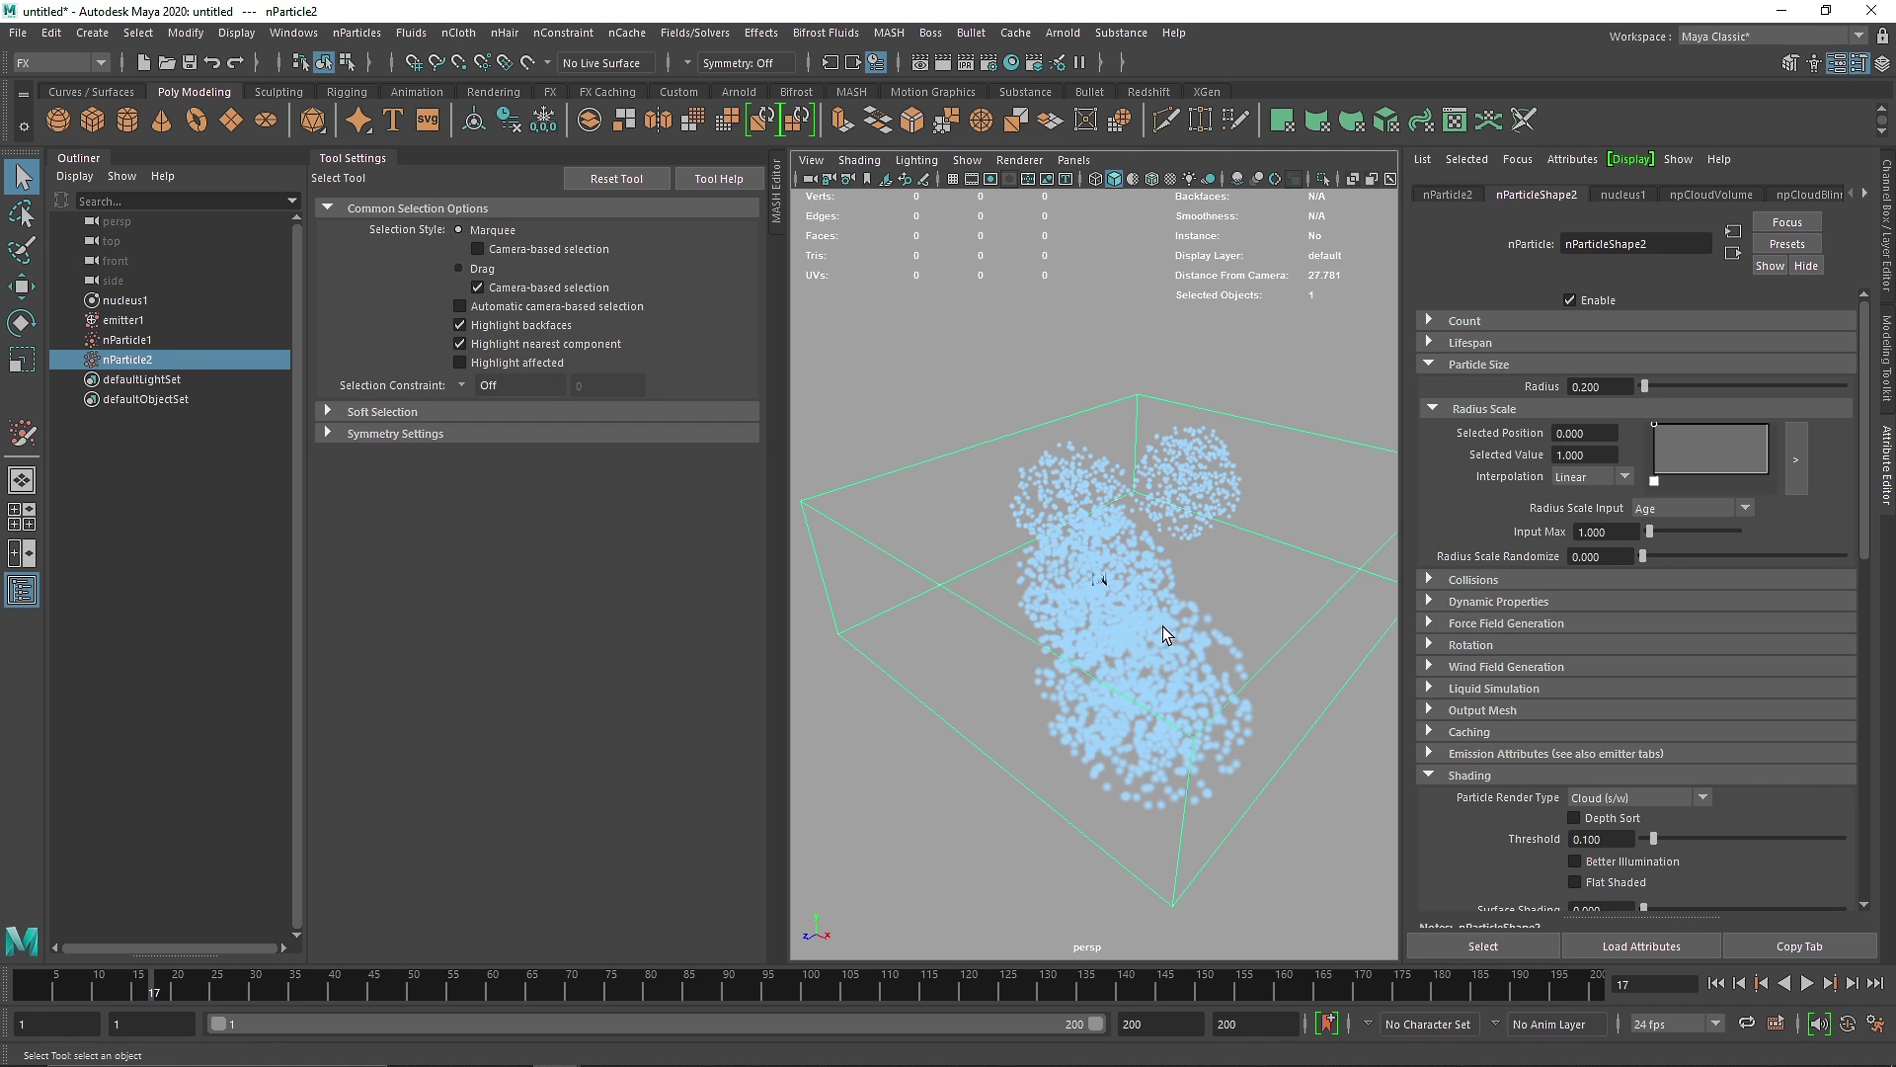
click(1634, 798)
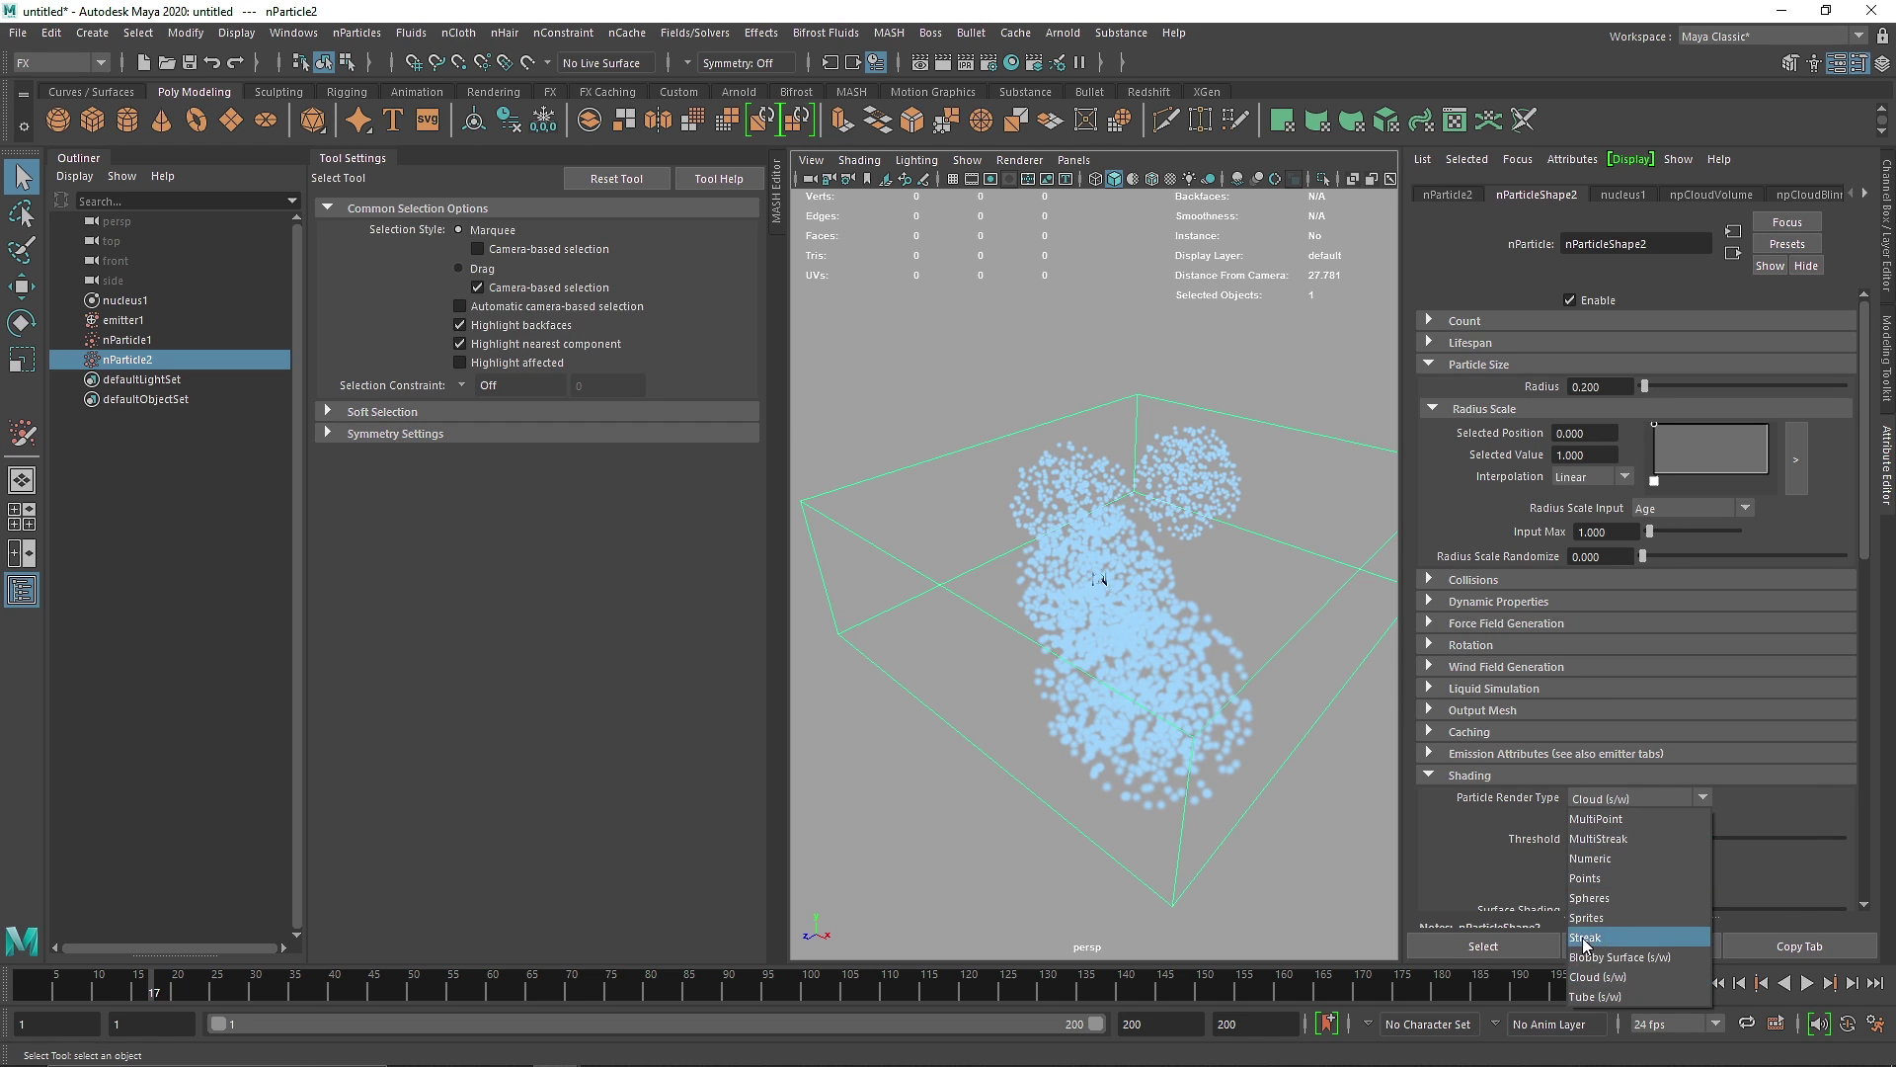
click(1597, 901)
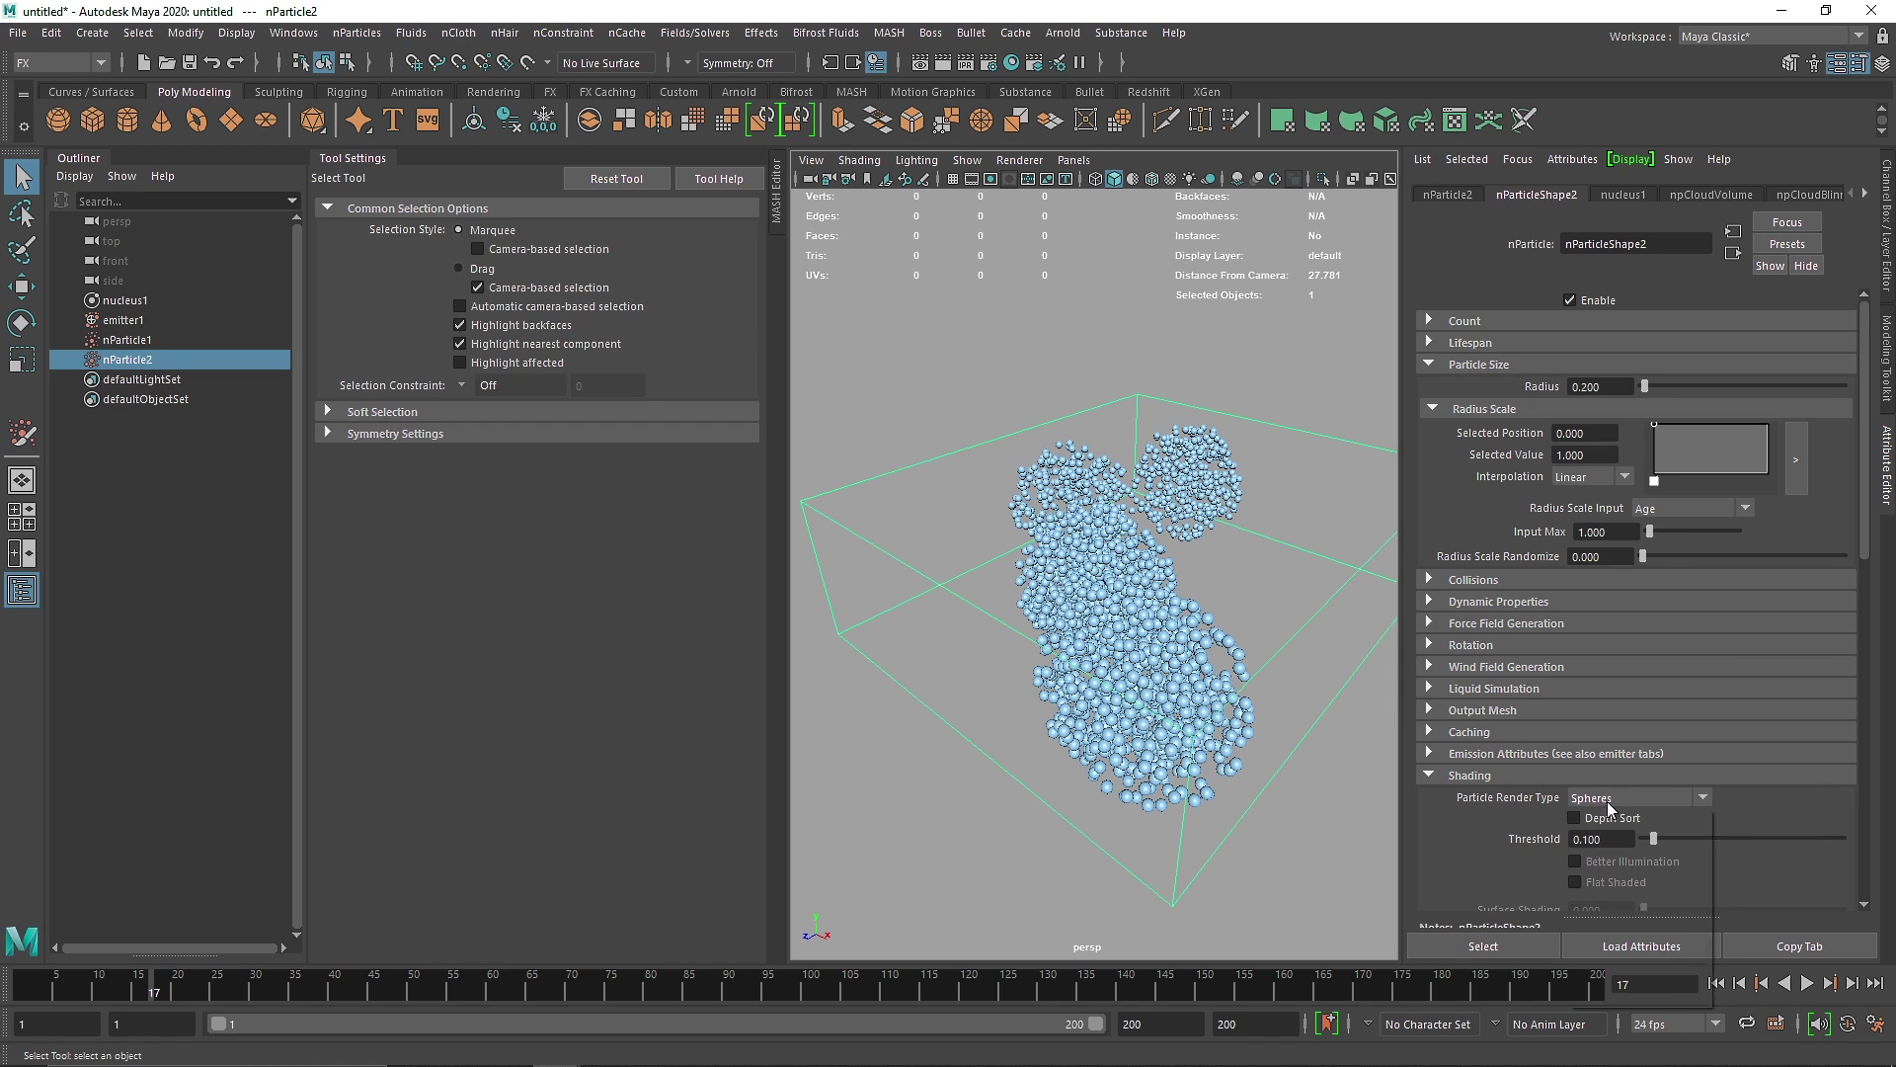
click(1635, 798)
click(1600, 976)
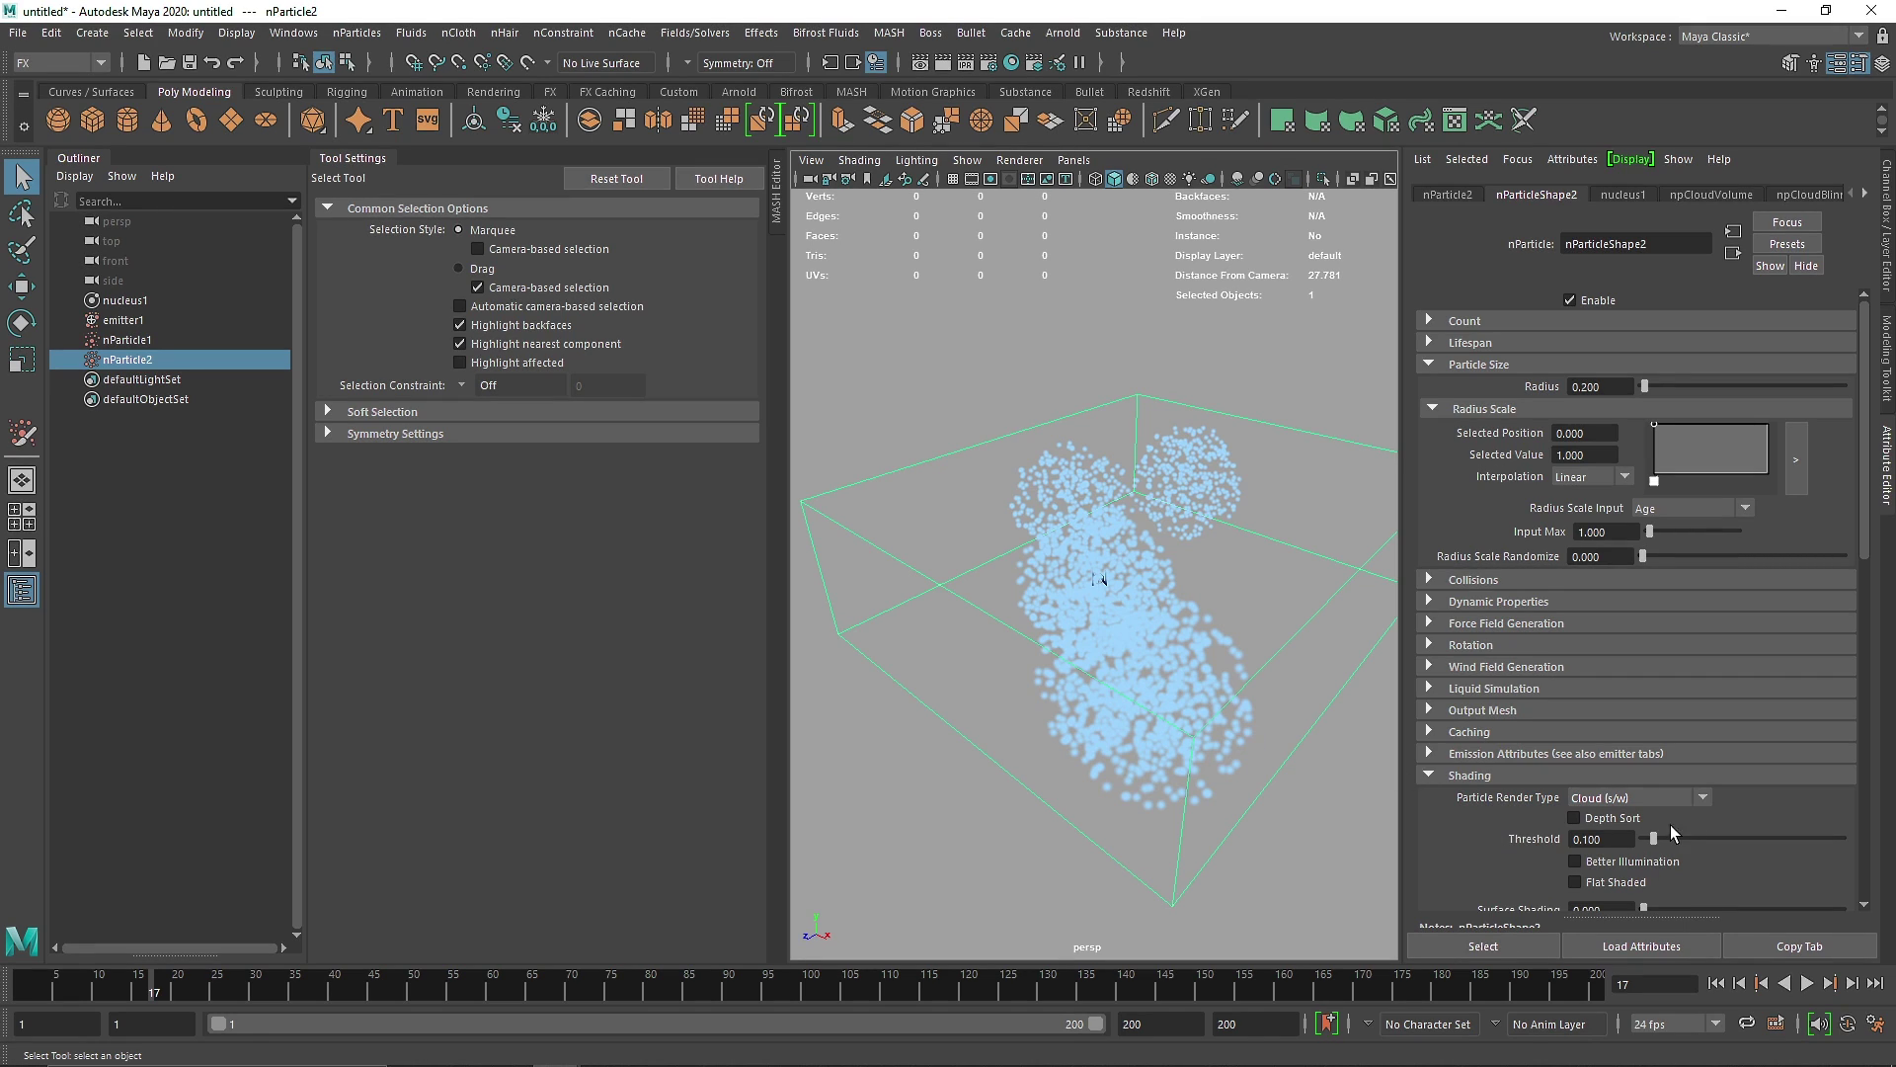
scroll(1479, 867, down, 3)
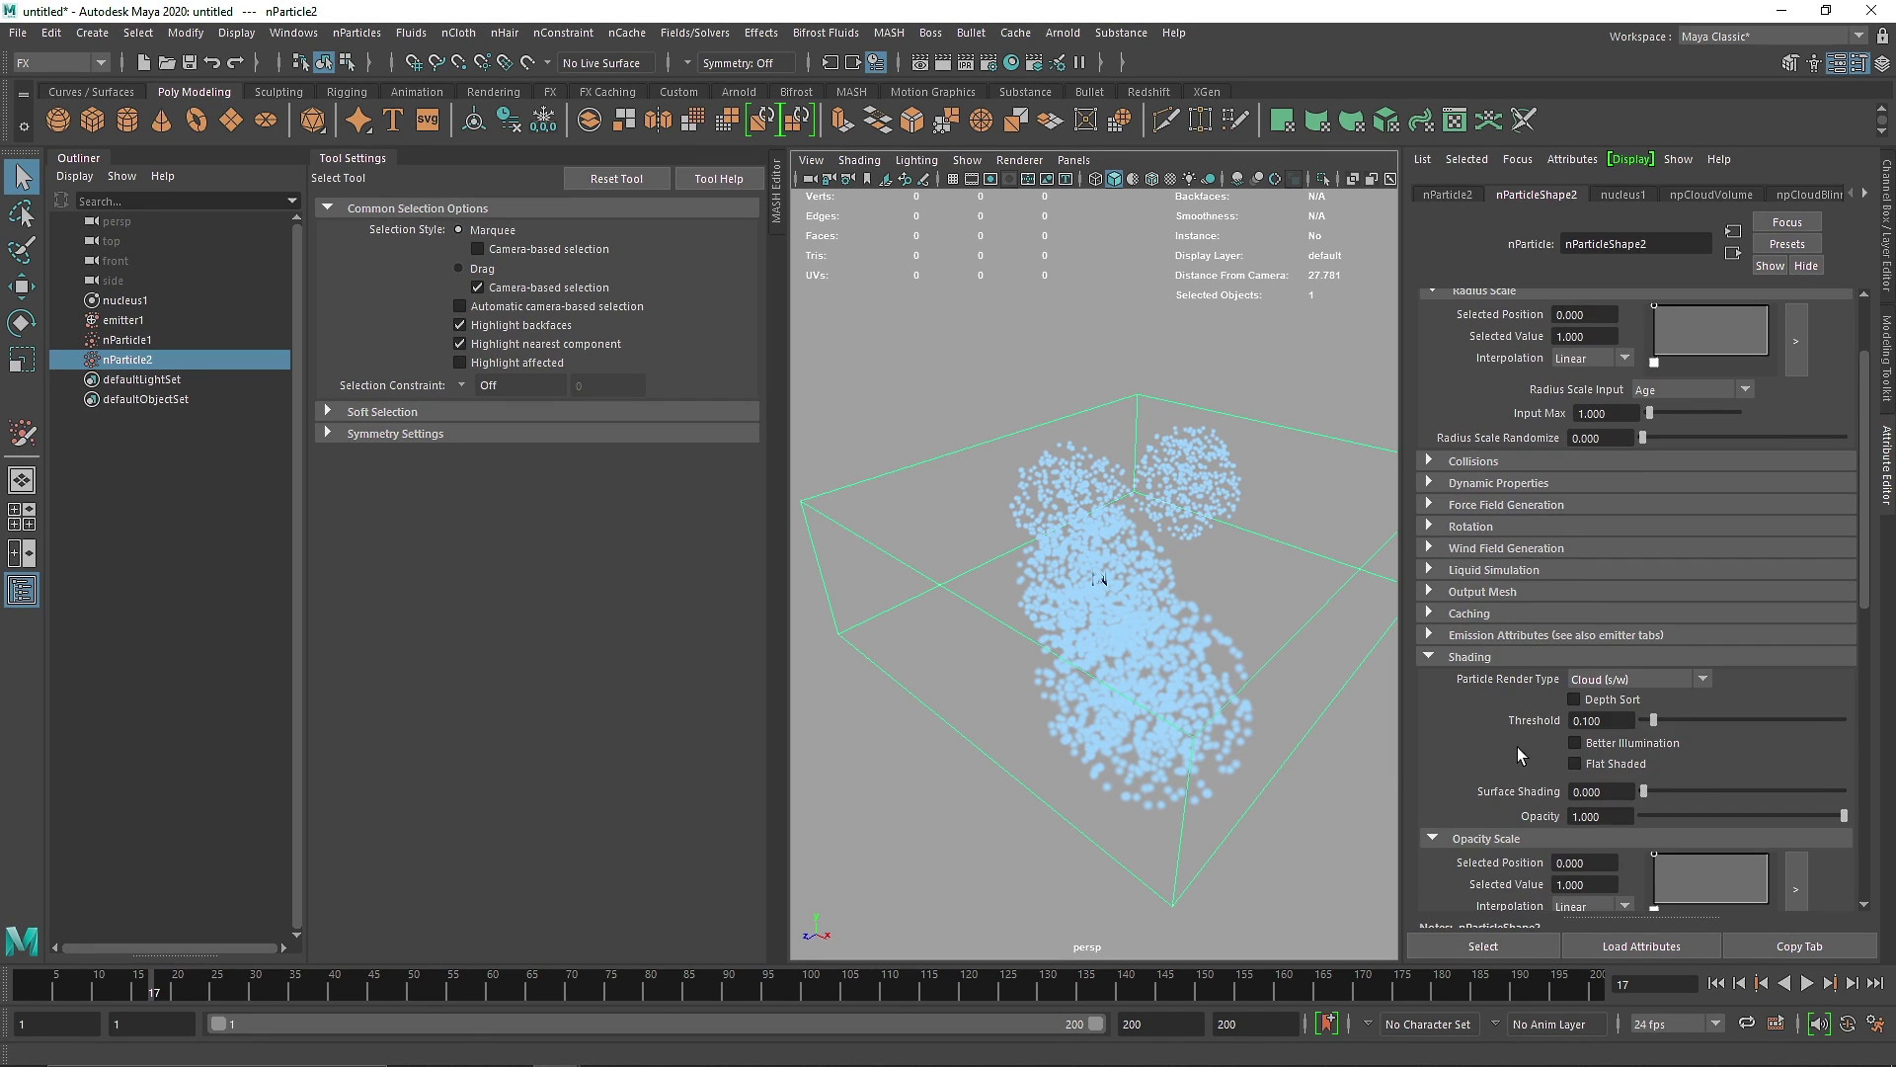
click(356, 33)
mouse_move(464, 241)
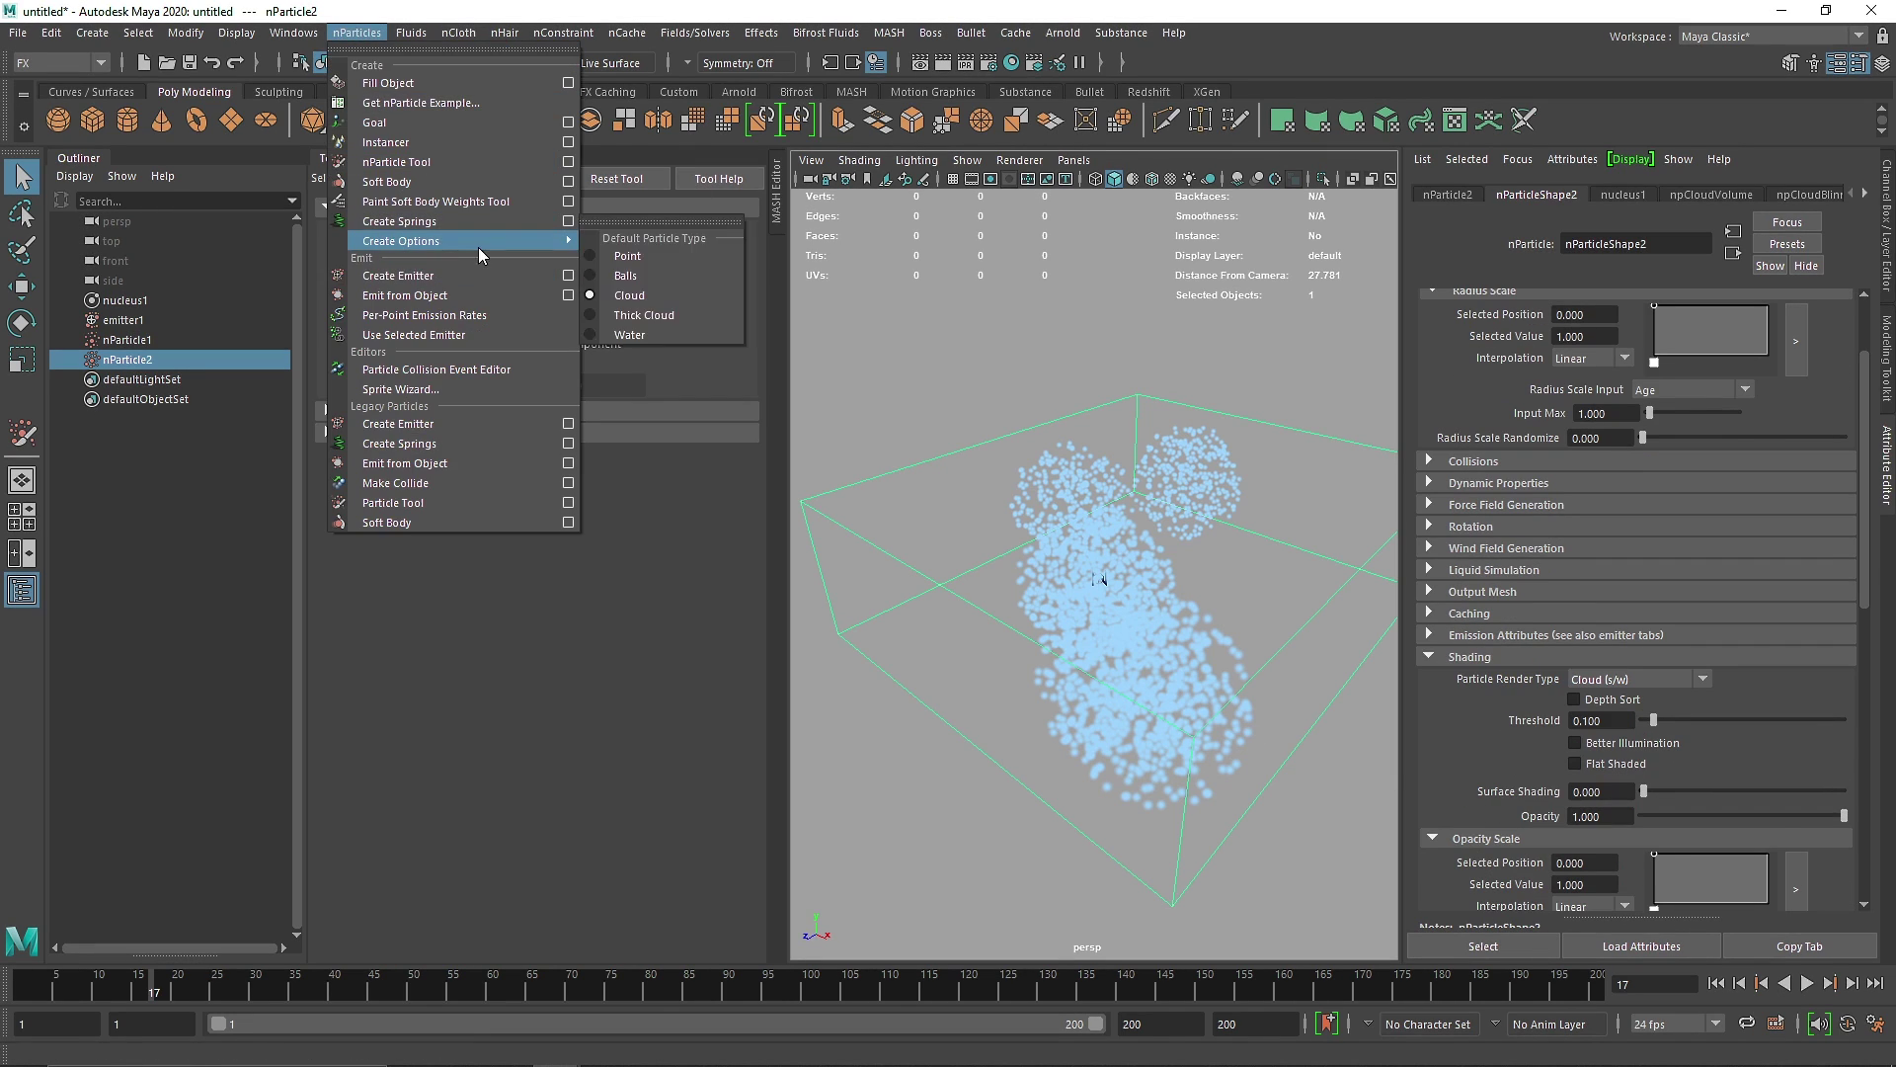
click(642, 296)
click(1086, 537)
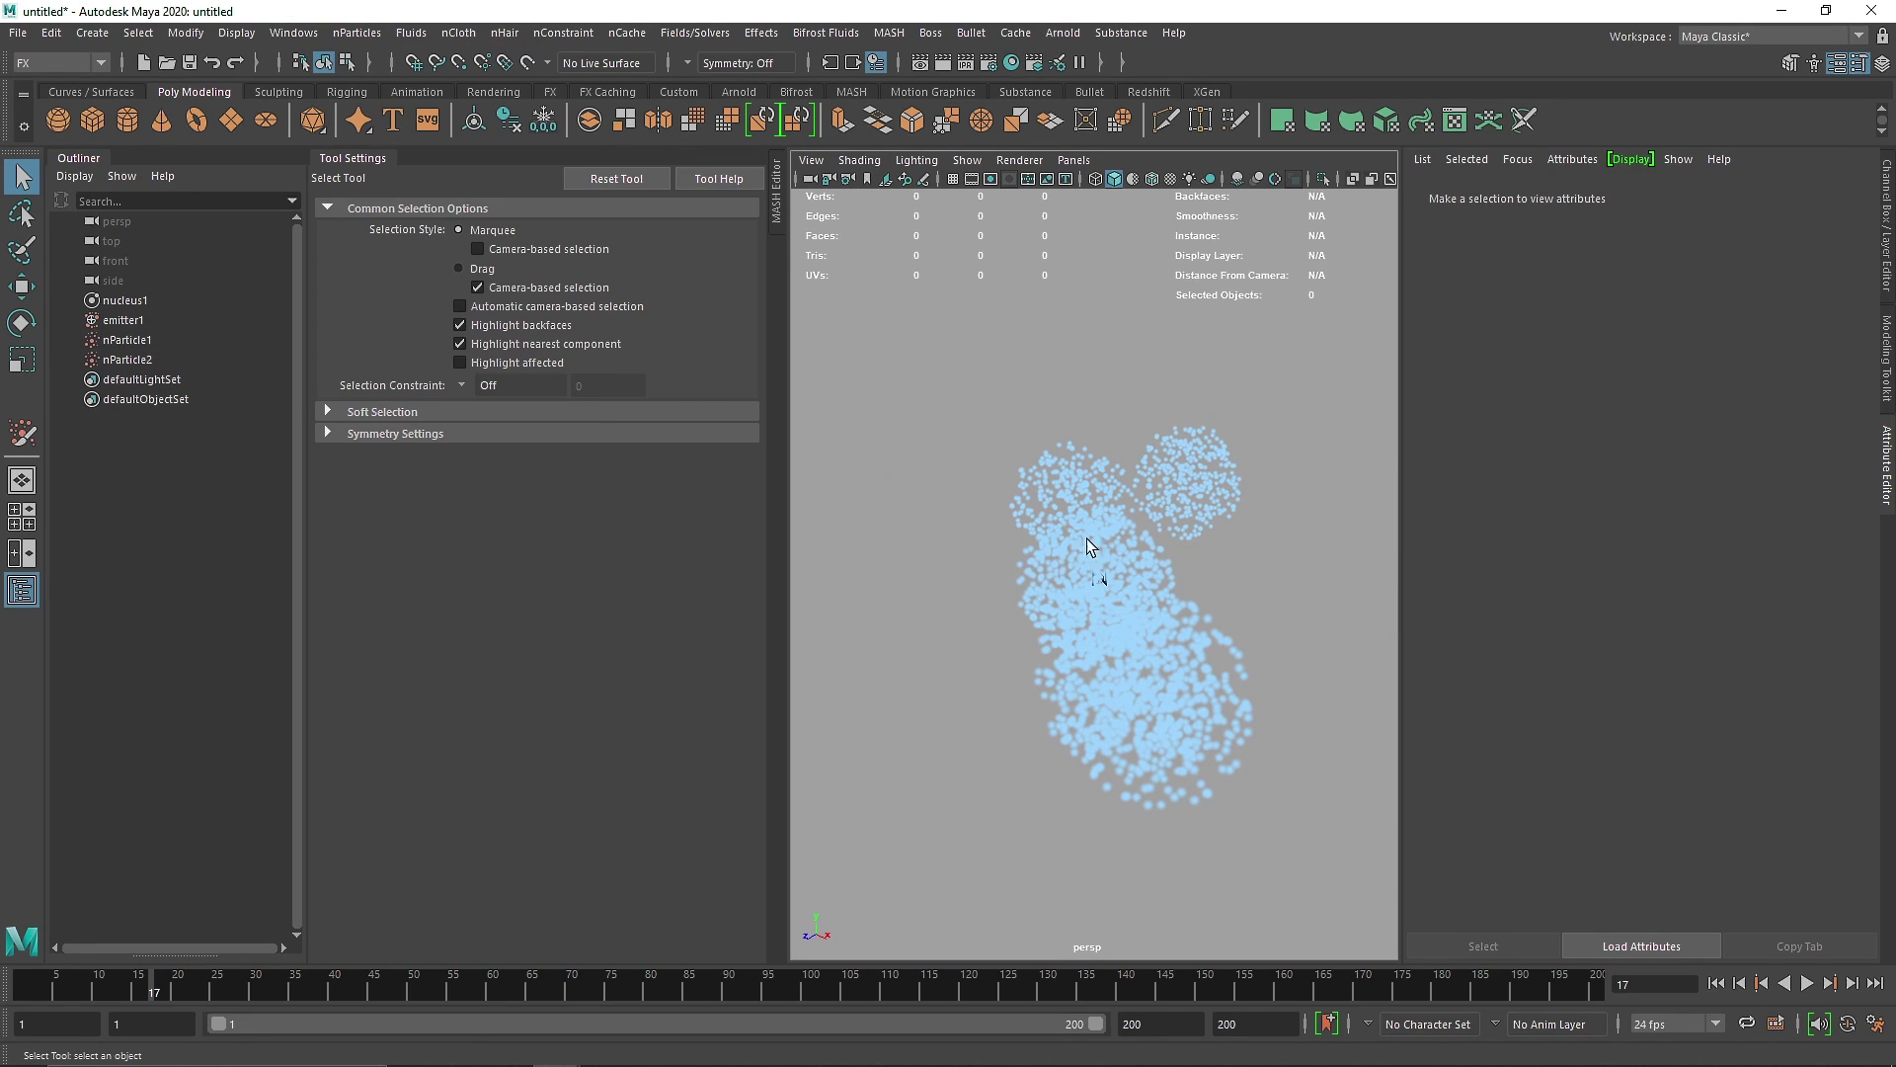